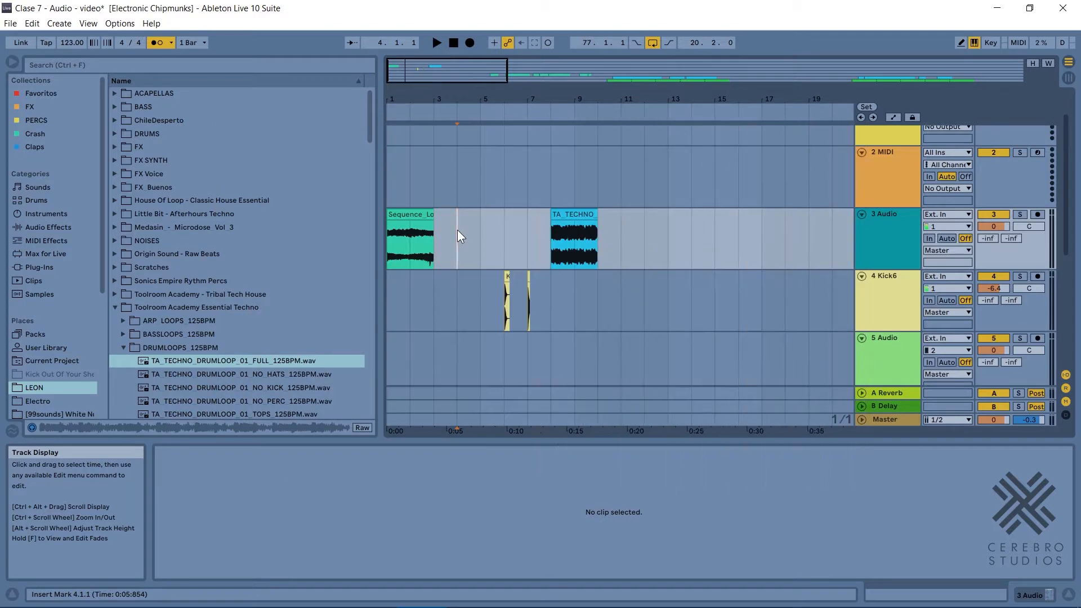
Insert two new empty audio tracks below the 3 Audio track, undoing the first trial insertion
{"action": "left_click", "coordinate": [62, 24]}
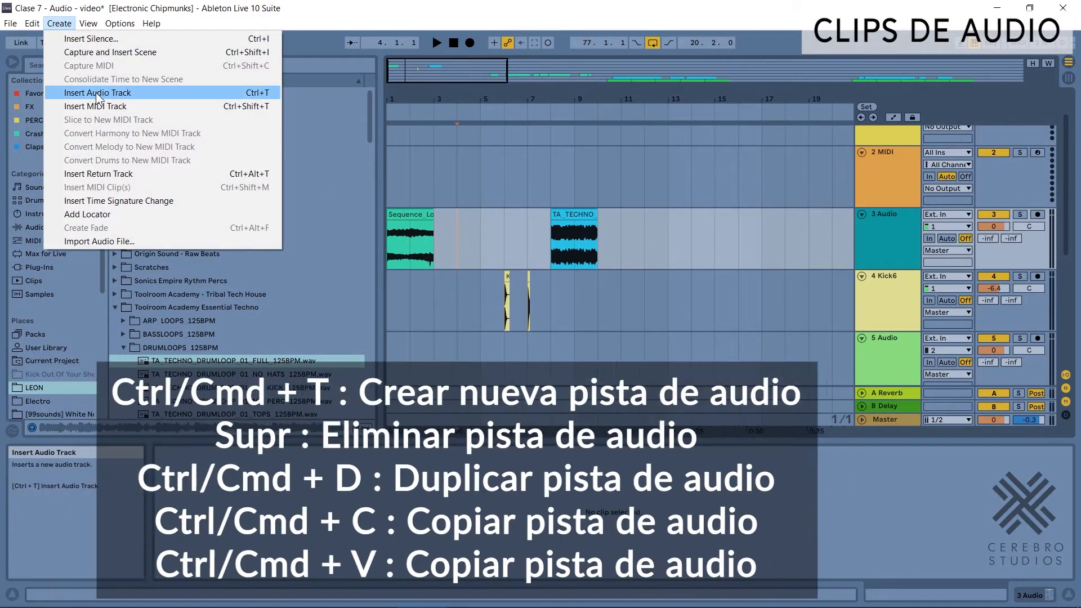
{"action": "left_click", "coordinate": [96, 93]}
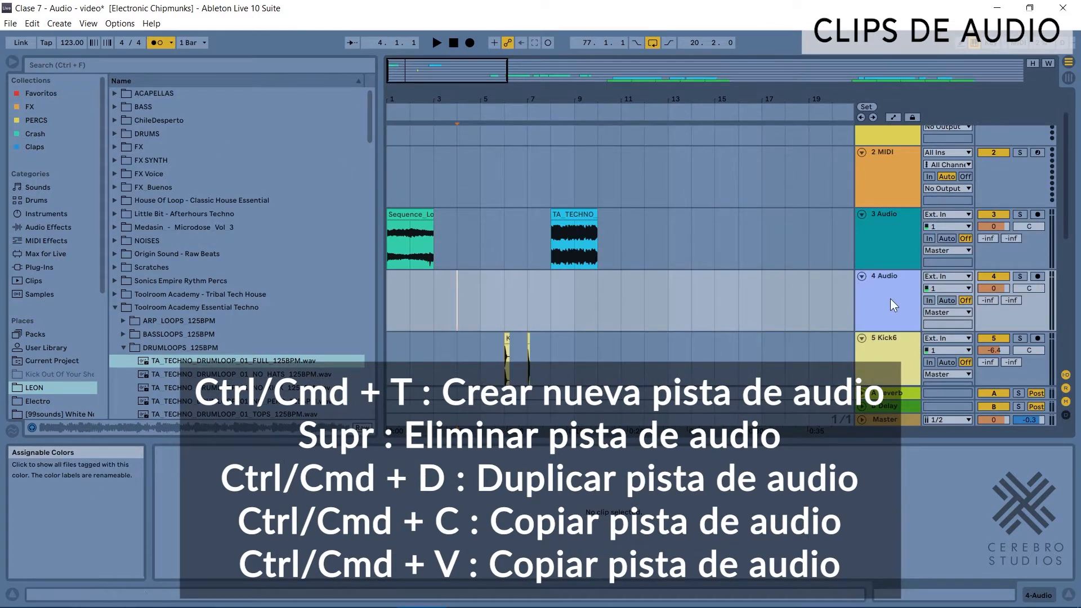
{"action": "key", "text": "ctrl+z"}
{"action": "key", "text": "ctrl+t"}
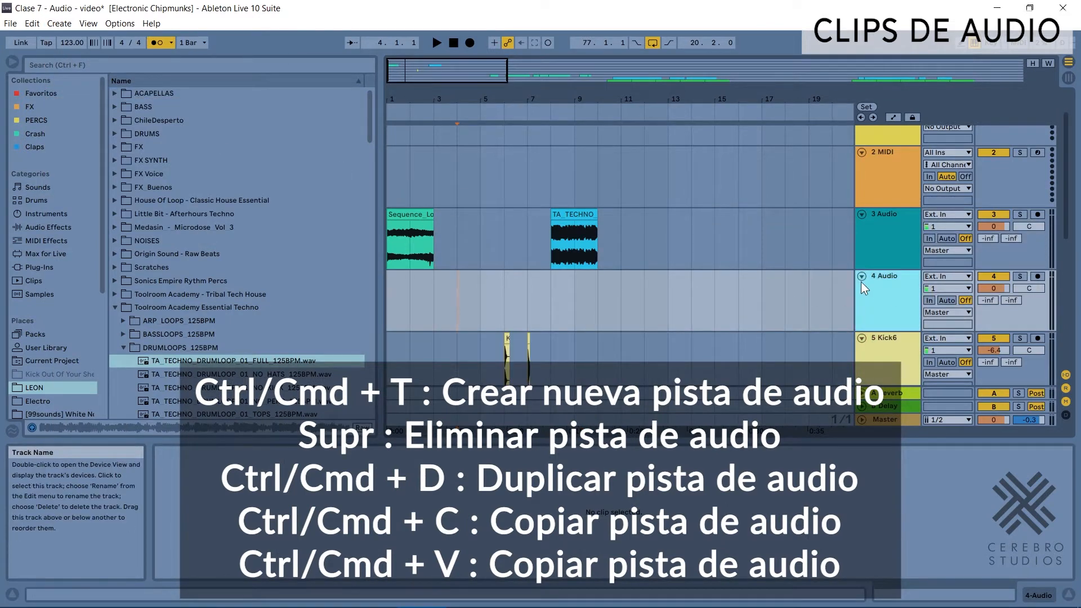
{"action": "key", "text": "ctrl+t"}
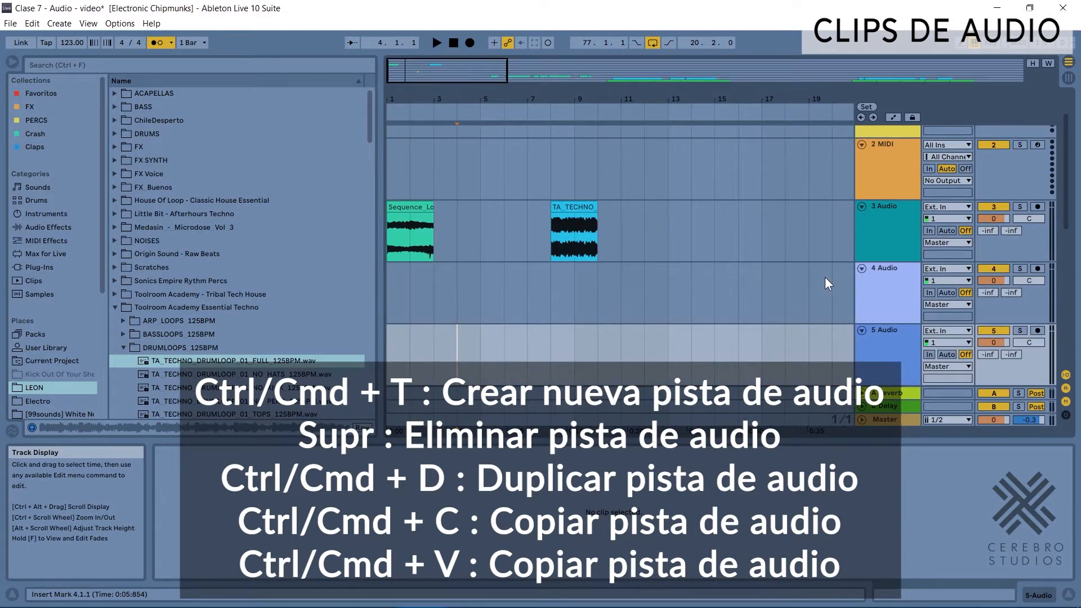
Delete the newly added 4 Audio track directly below the 3 Audio track
{"action": "left_click", "coordinate": [892, 296]}
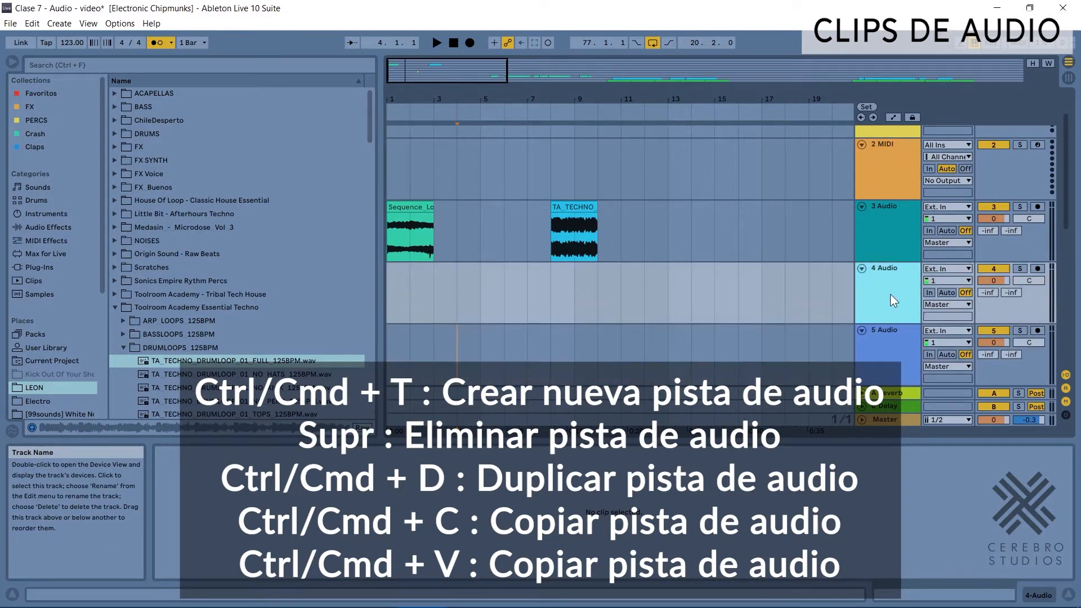
{"action": "right_click", "coordinate": [880, 294]}
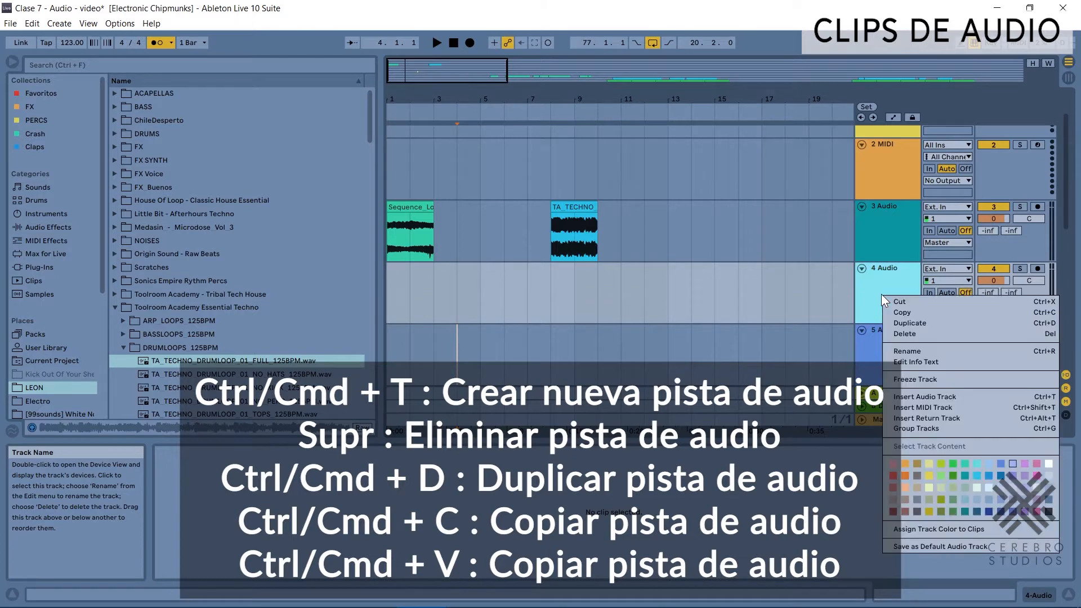
{"action": "left_click", "coordinate": [904, 332]}
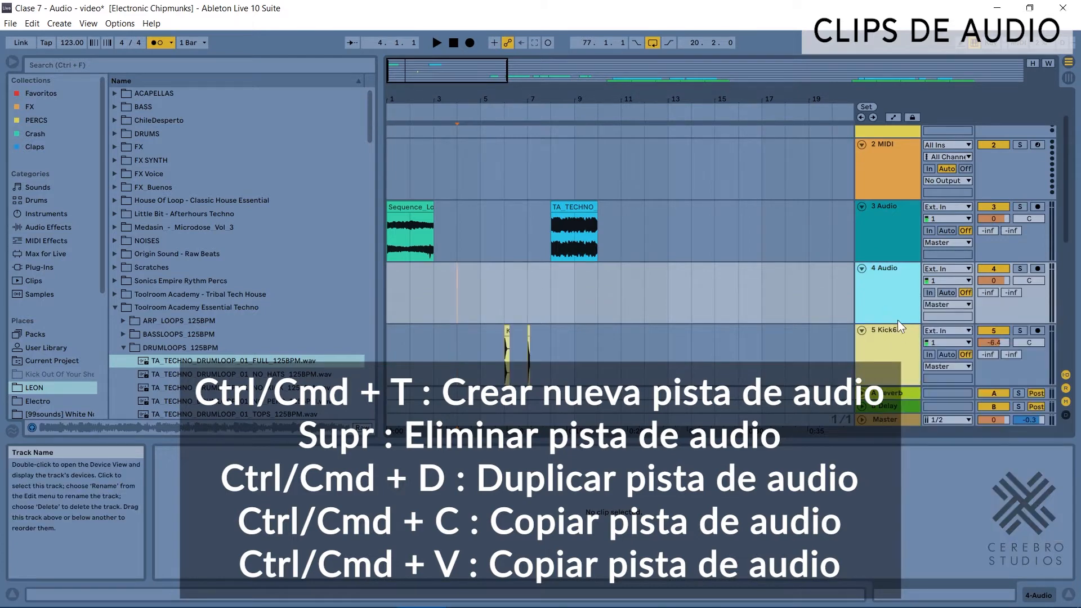
Duplicate the 3 Audio track with its clips, and also copy and paste it below the duplicate
{"action": "left_click", "coordinate": [883, 231]}
{"action": "key", "text": "ctrl+d"}
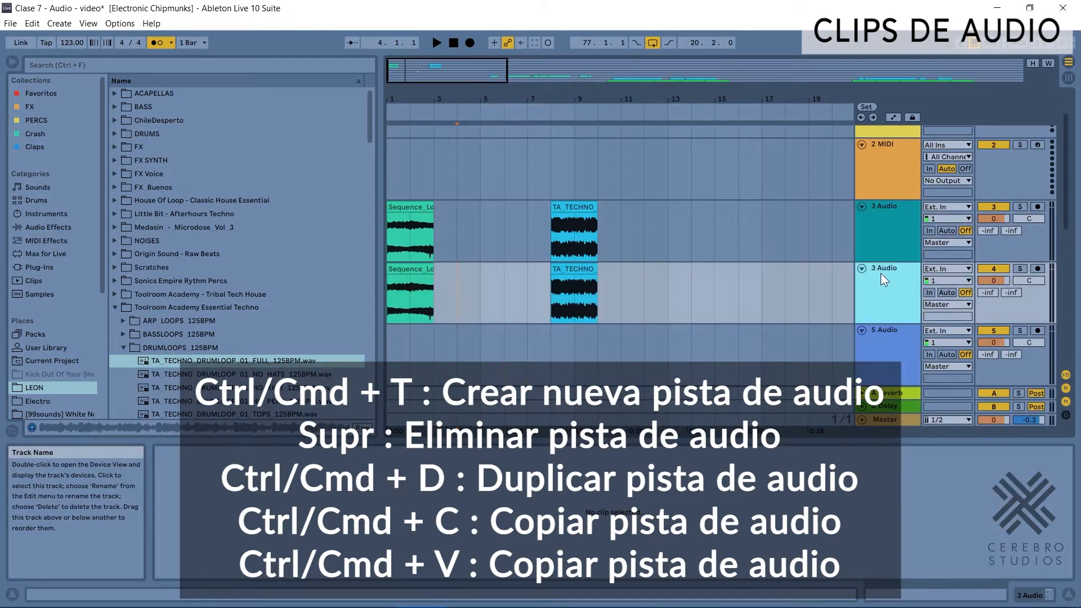
{"action": "right_click", "coordinate": [880, 234]}
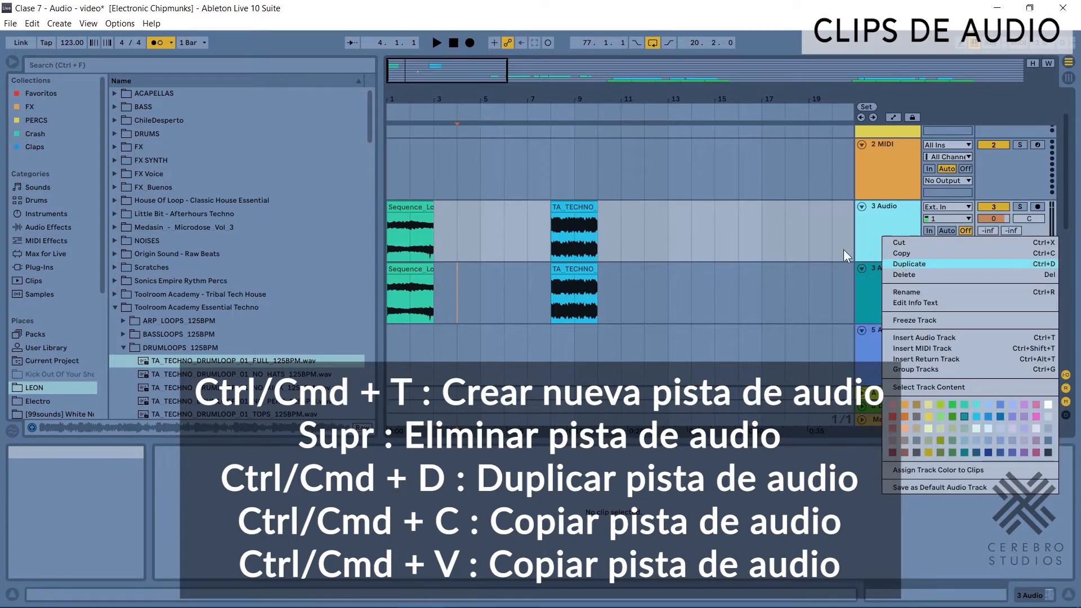
{"action": "left_click", "coordinate": [901, 256]}
{"action": "left_click", "coordinate": [885, 295]}
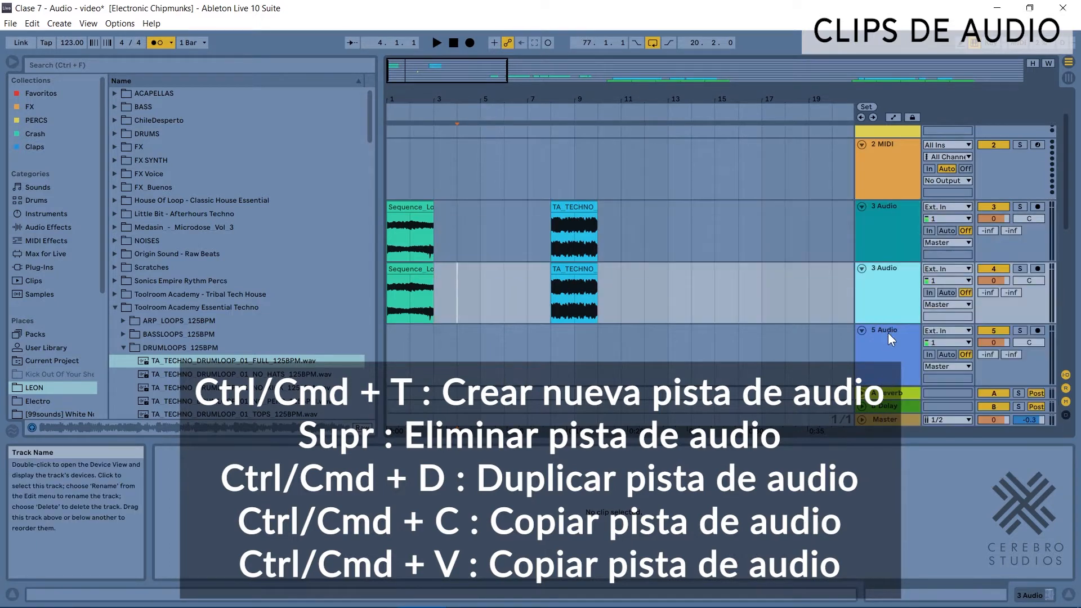
{"action": "key", "text": "ctrl+v"}
{"action": "scroll", "coordinate": [887, 313], "scroll_direction": "down", "scroll_amount": 1}
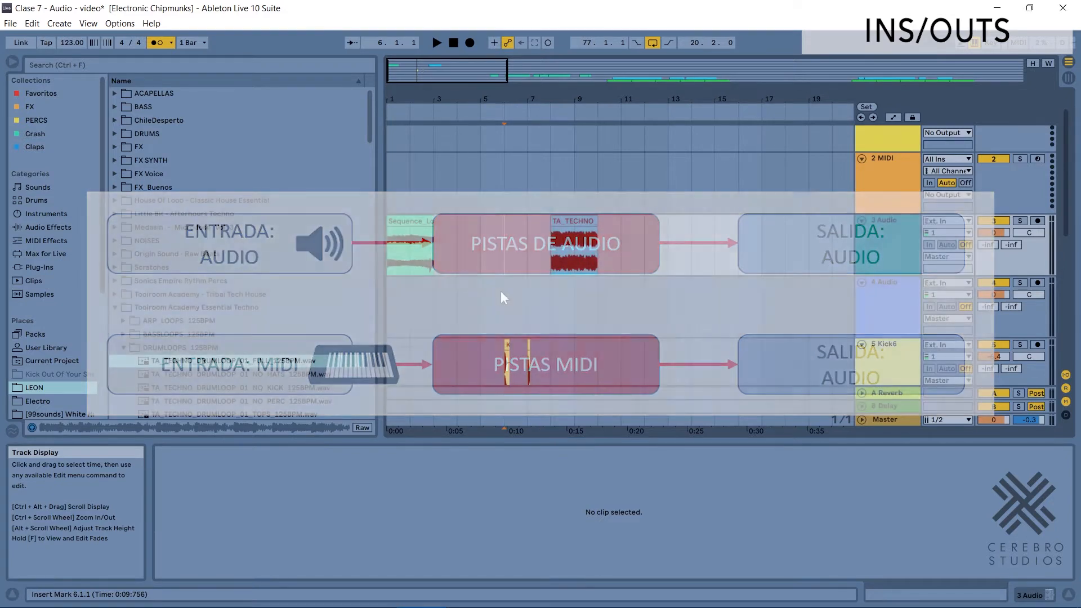
Play the TA_TECHNO clip on the 3 Audio track, switch off the metronome, and stop playback
{"action": "left_click", "coordinate": [581, 225]}
{"action": "key", "text": "space"}
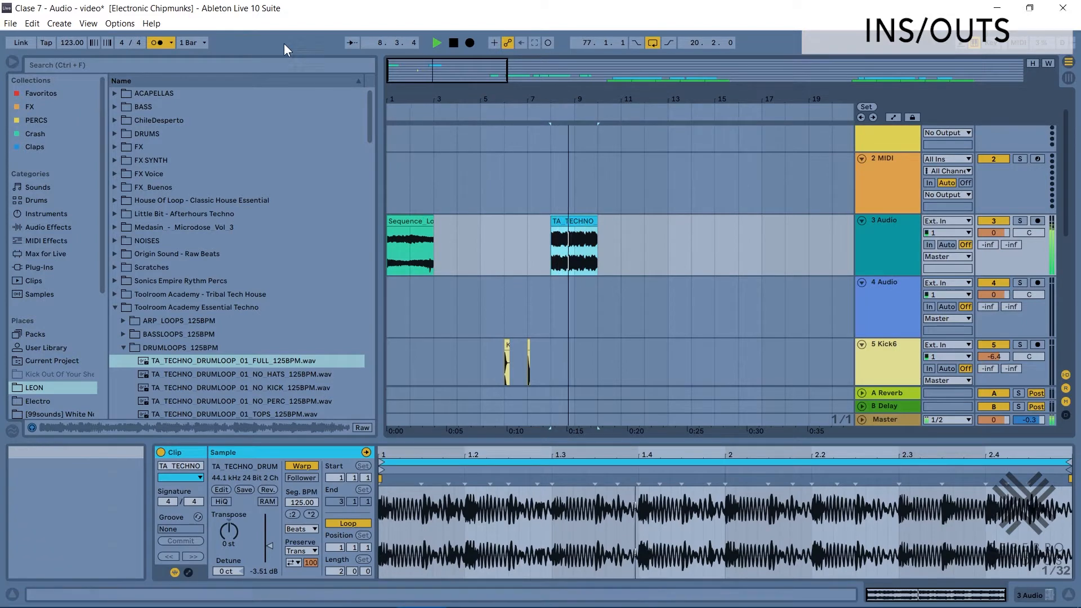
{"action": "left_click", "coordinate": [158, 43]}
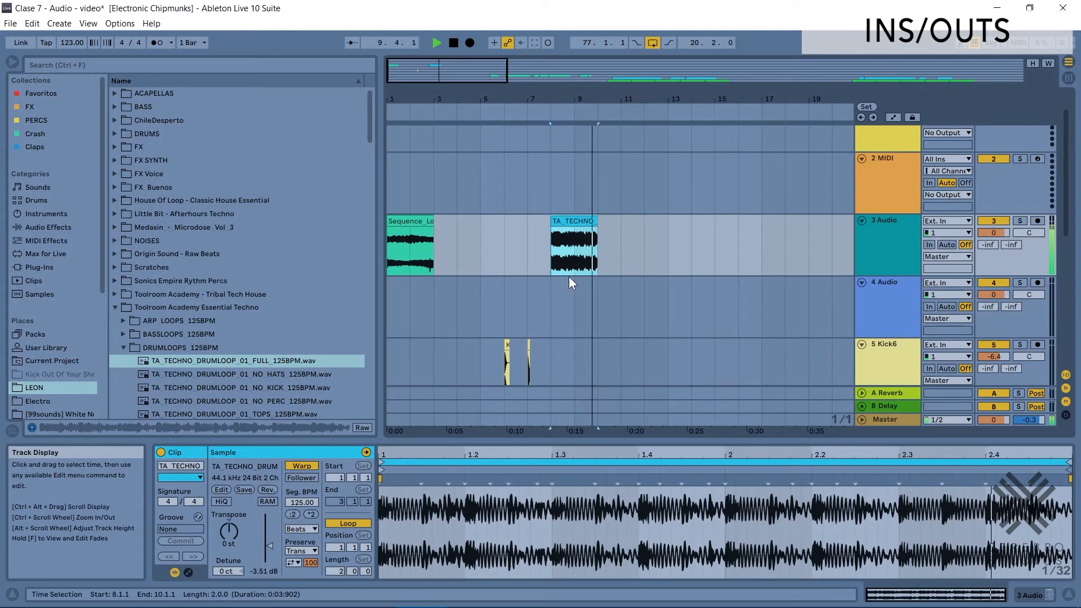
{"action": "key", "text": "space"}
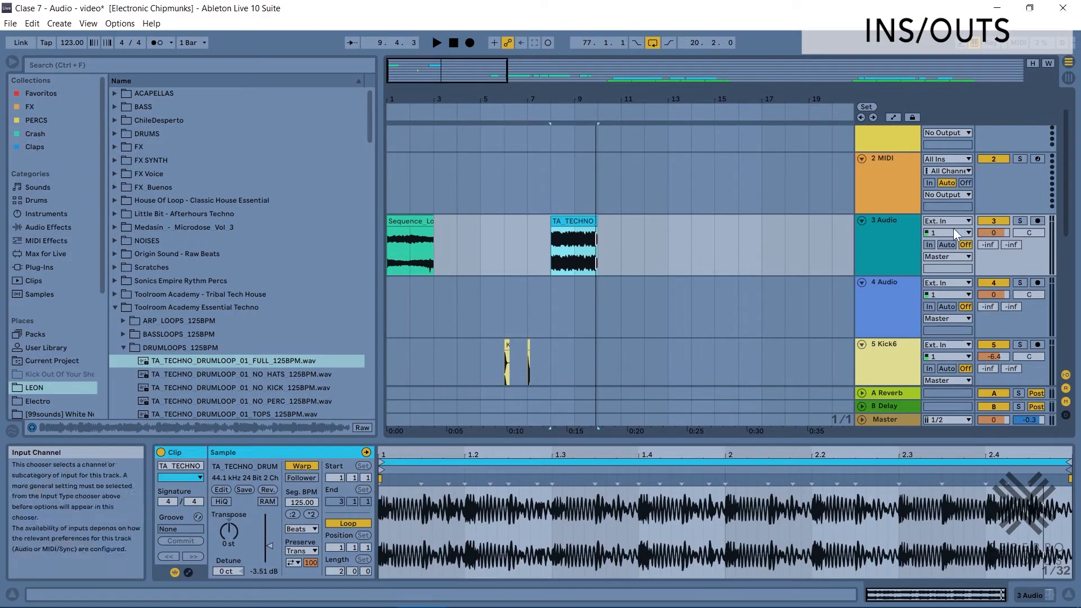
Hide and restore the mixer's In/Out section, and review the 3 Audio track's input types, keeping Ext. In
{"action": "left_click", "coordinate": [1066, 376]}
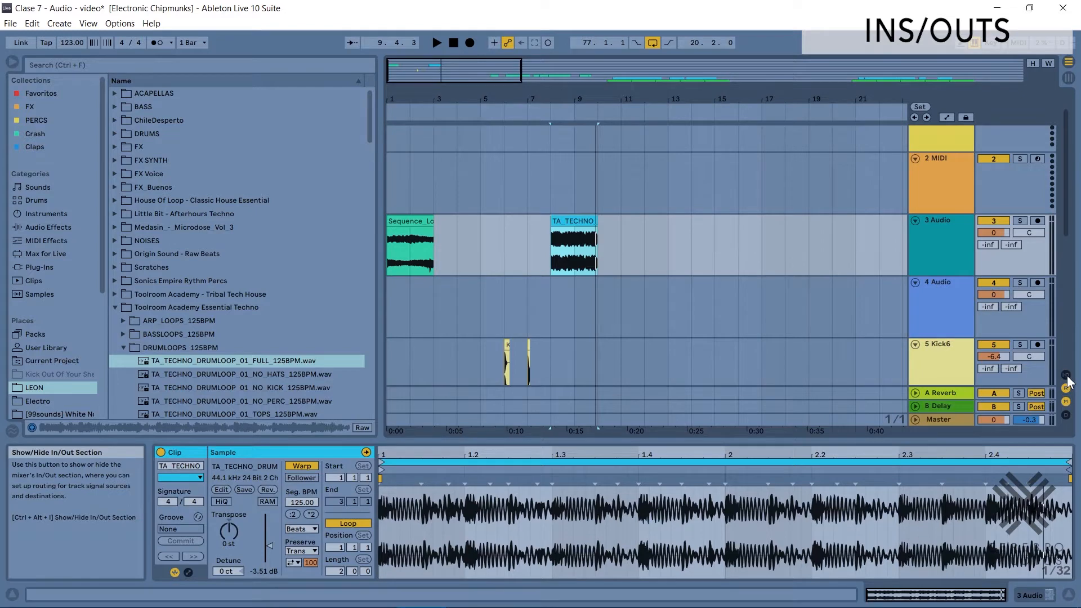
{"action": "left_click", "coordinate": [1067, 379]}
{"action": "left_click", "coordinate": [961, 217]}
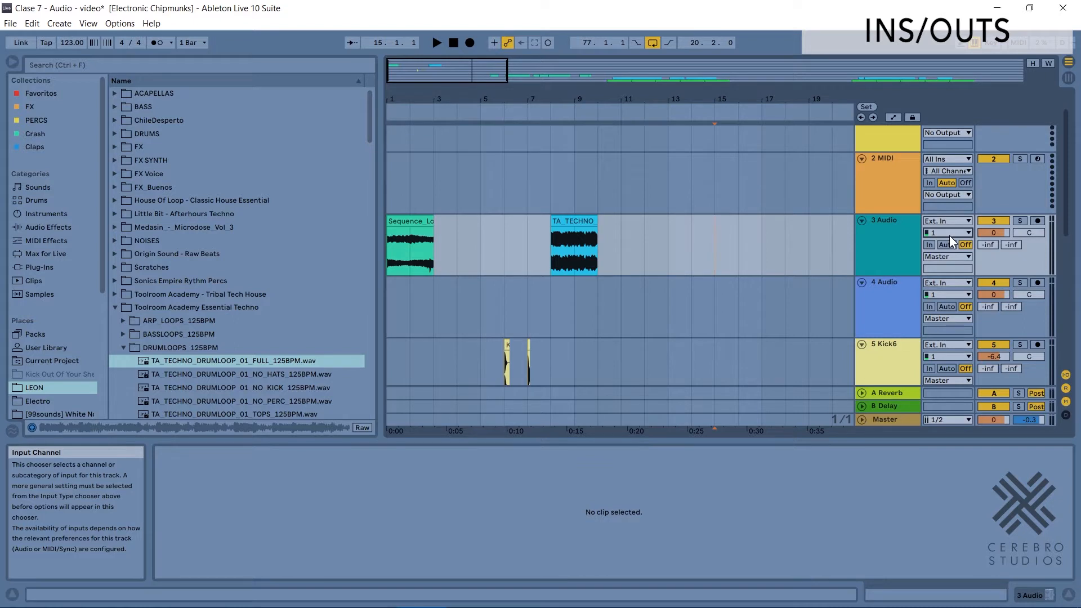
{"action": "left_click", "coordinate": [946, 221]}
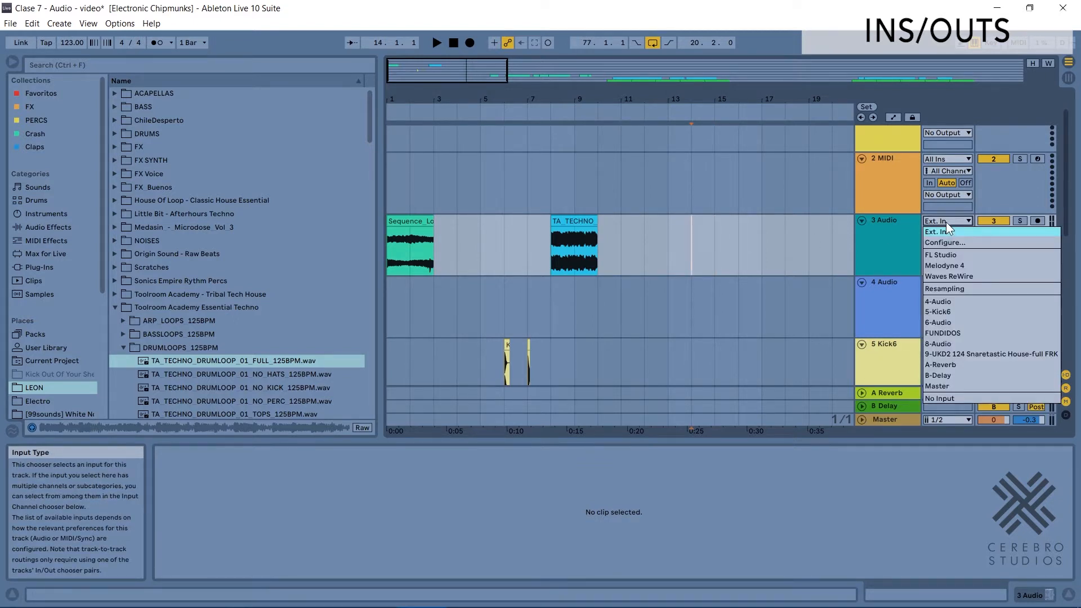
{"action": "left_click", "coordinate": [942, 231]}
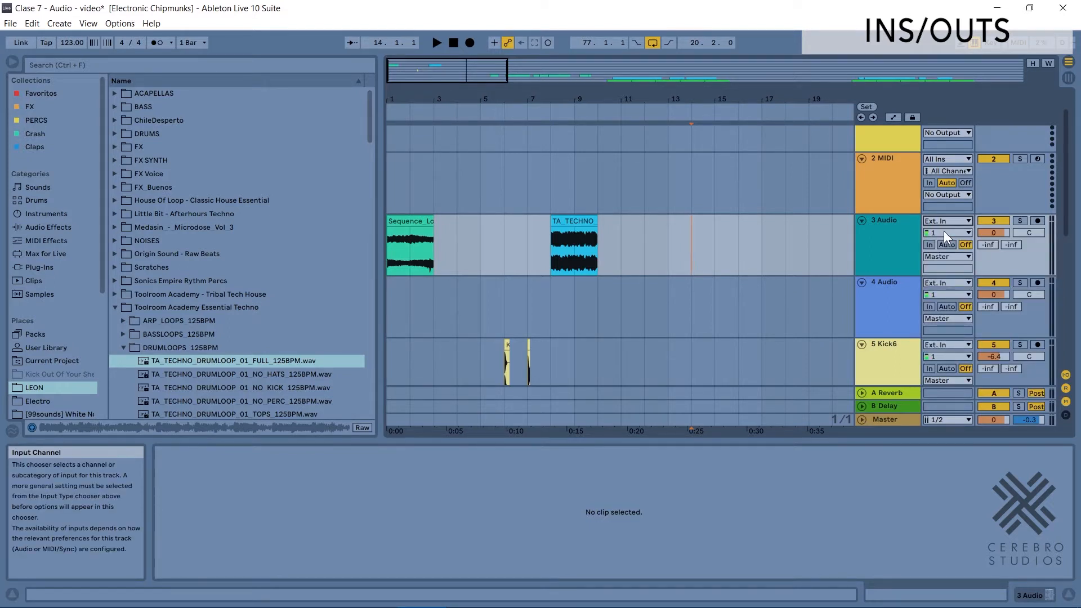
Review the mono and stereo inputs in the Input Config, reached through the 3 Audio track's input channel options
{"action": "left_click", "coordinate": [943, 230]}
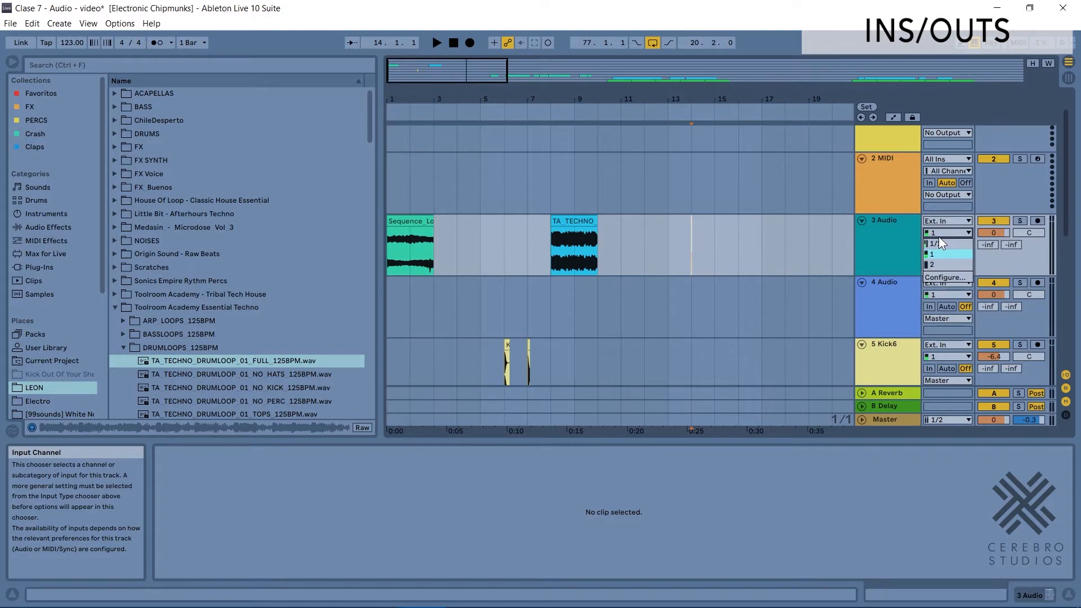
{"action": "left_click", "coordinate": [944, 278]}
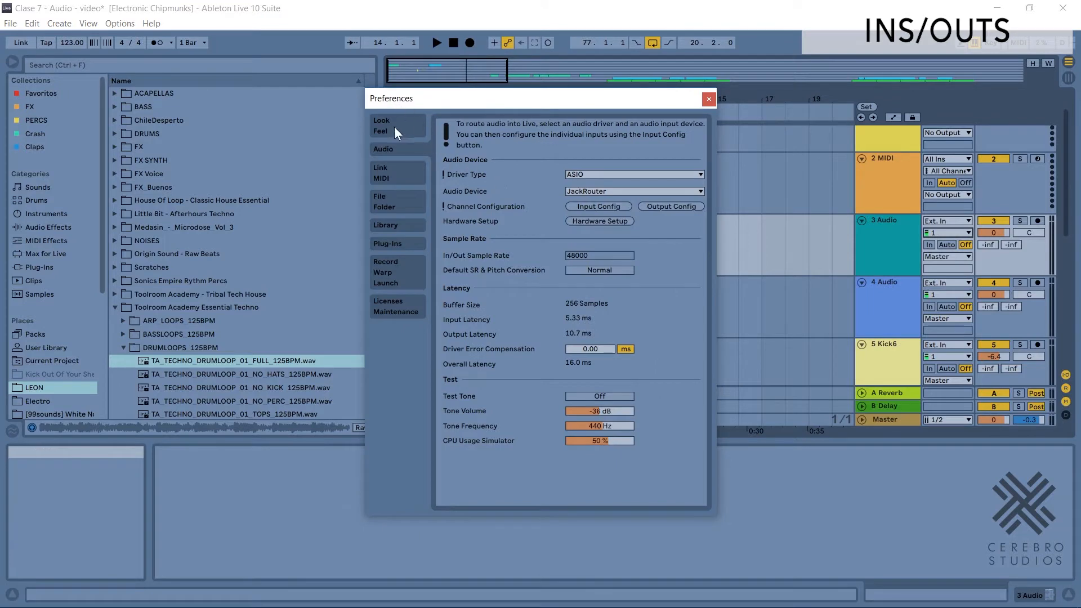
{"action": "left_click", "coordinate": [592, 208]}
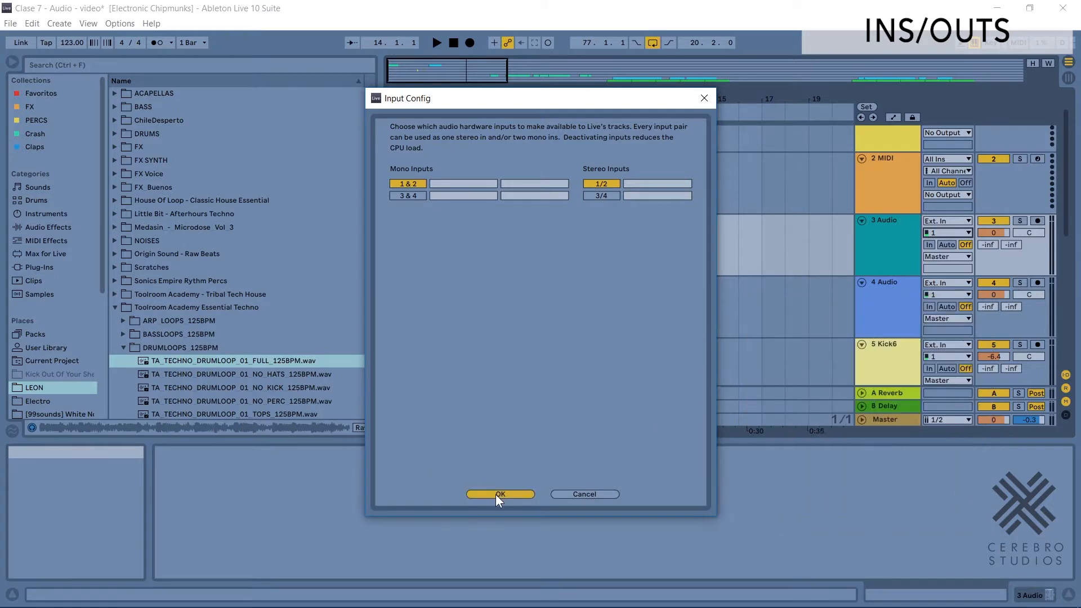
{"action": "left_click", "coordinate": [498, 494]}
{"action": "left_click", "coordinate": [708, 101]}
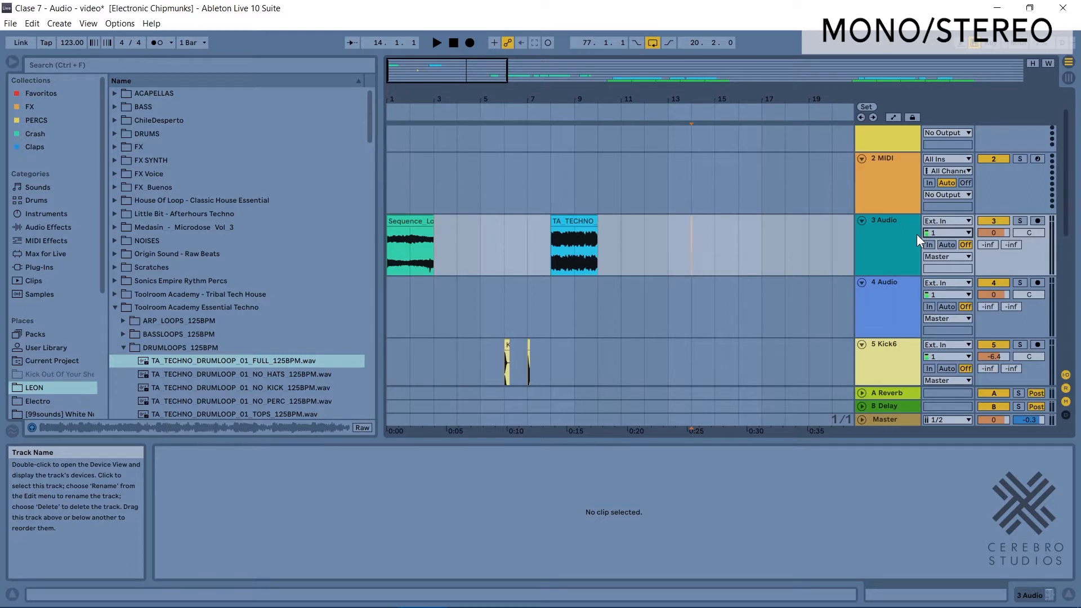
Inspect the waveforms of the Kick6 and BD_A clips on the Kick6 track and play the BD_A clip
{"action": "scroll", "coordinate": [789, 254], "scroll_direction": "down", "scroll_amount": 1}
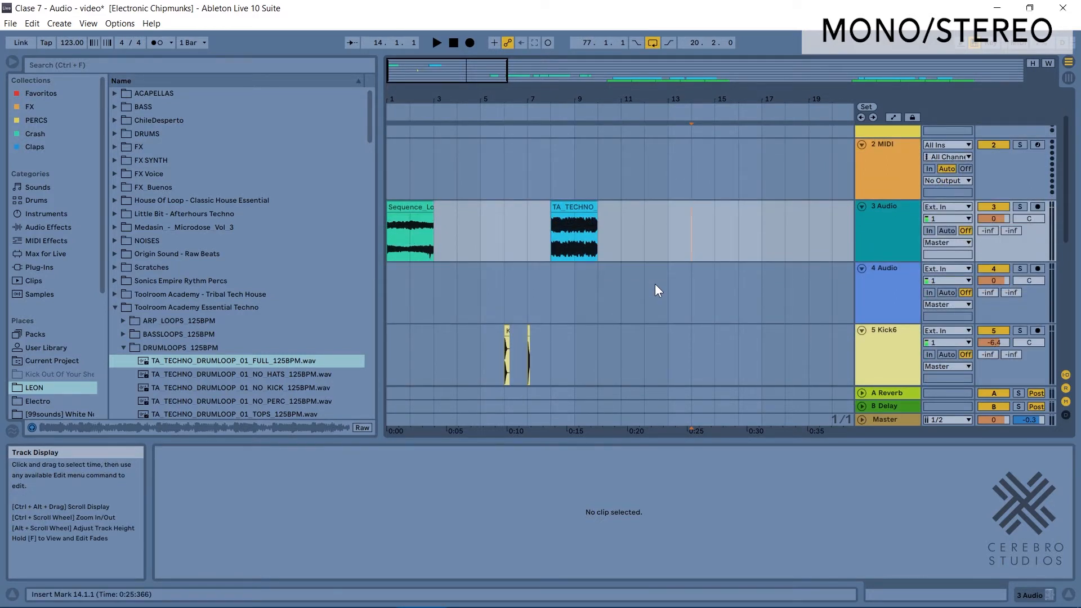
{"action": "scroll", "coordinate": [562, 272], "scroll_direction": "down", "scroll_amount": 5}
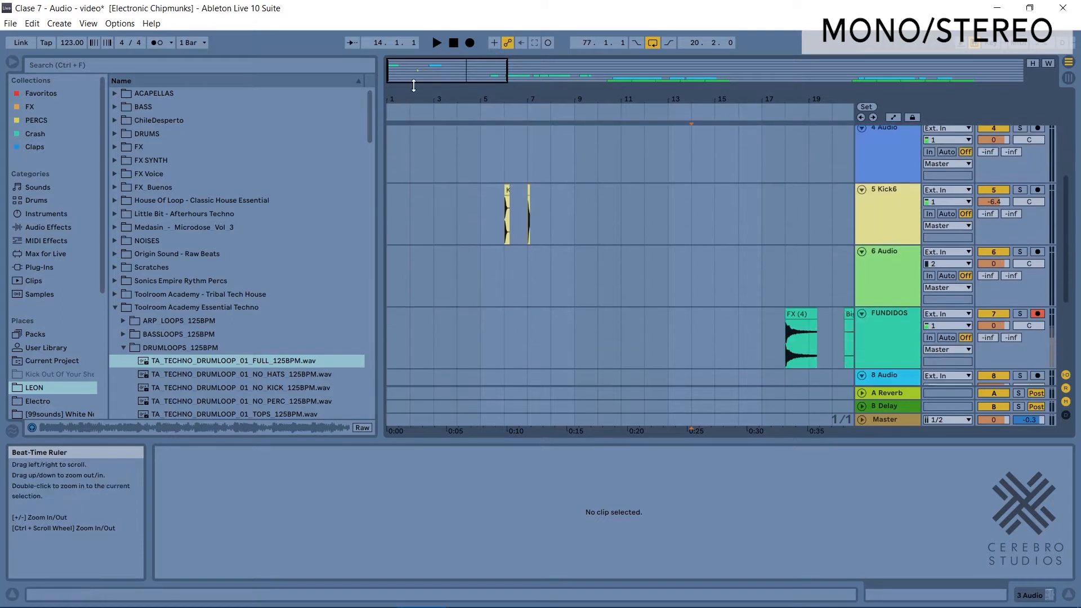
{"action": "left_click_drag", "start_coordinate": [410, 76], "coordinate": [421, 136]}
{"action": "left_click", "coordinate": [534, 206]}
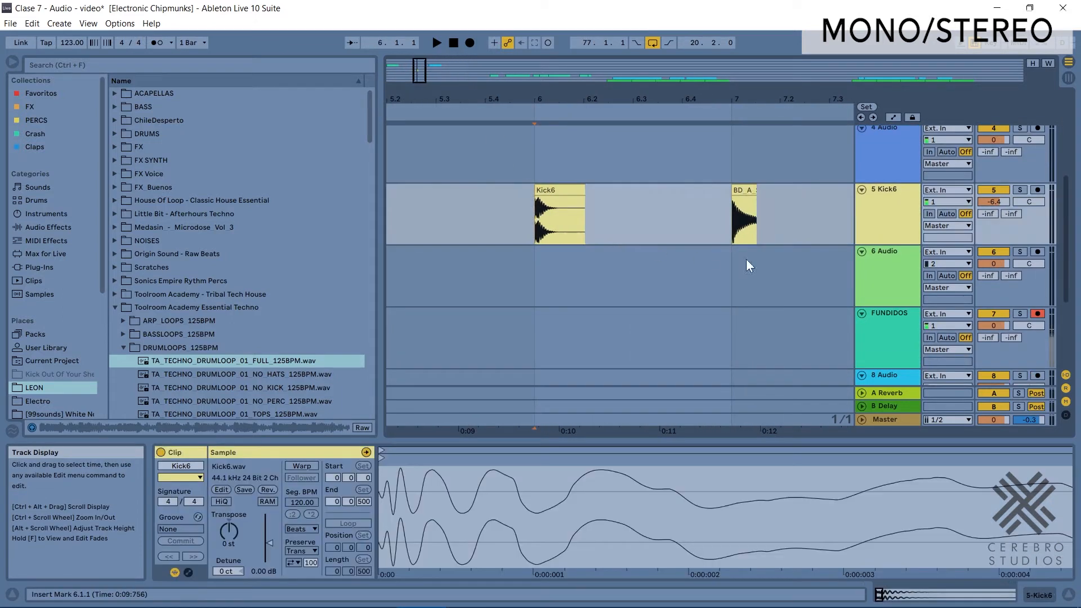
{"action": "left_click", "coordinate": [726, 216]}
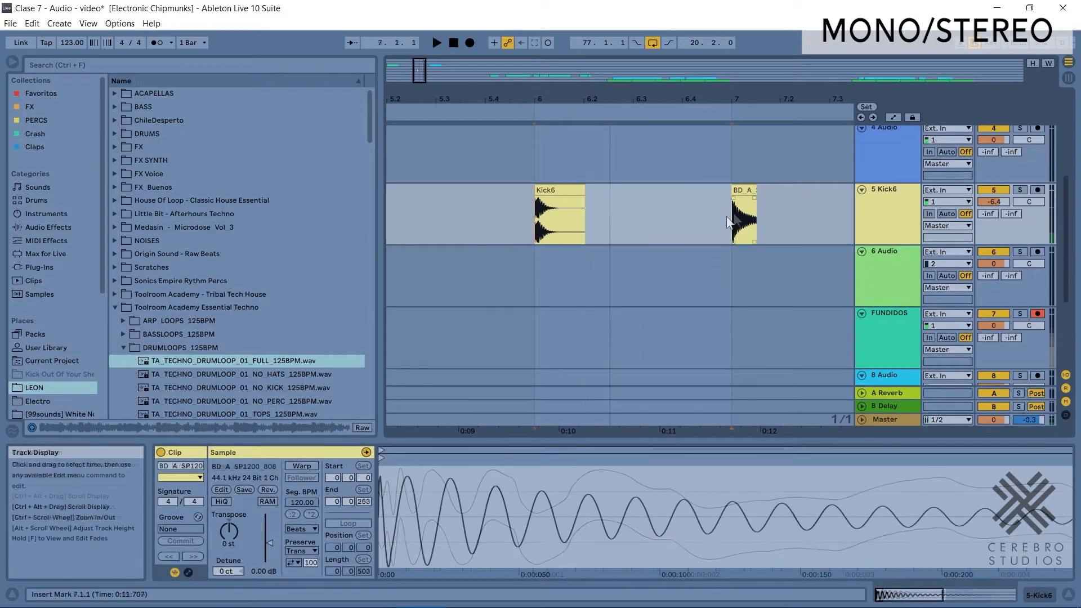
{"action": "key", "text": "space"}
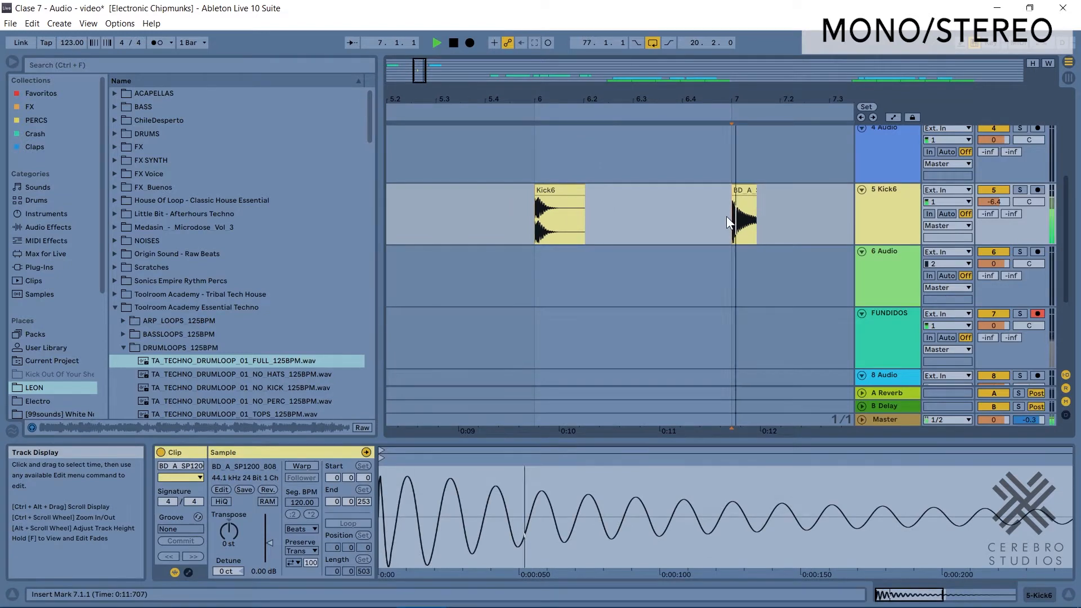
{"action": "key", "text": "space"}
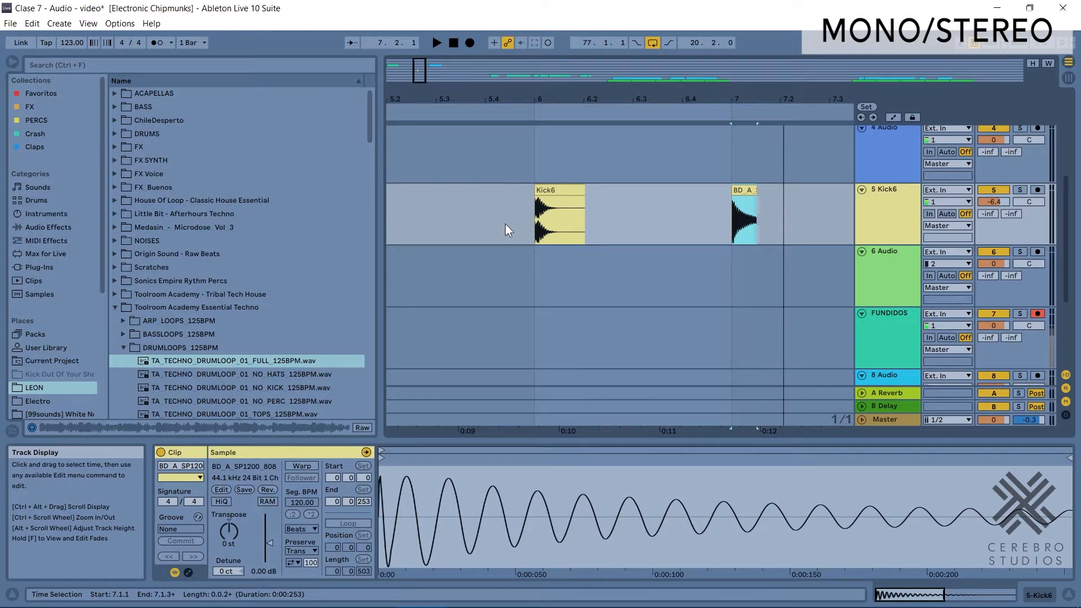
Play the Sequence_Loop_CinematicSeq_01_C_120 clip at the start of the 3 Audio track to hear it in stereo
{"action": "scroll", "coordinate": [505, 224], "scroll_direction": "up", "scroll_amount": 2}
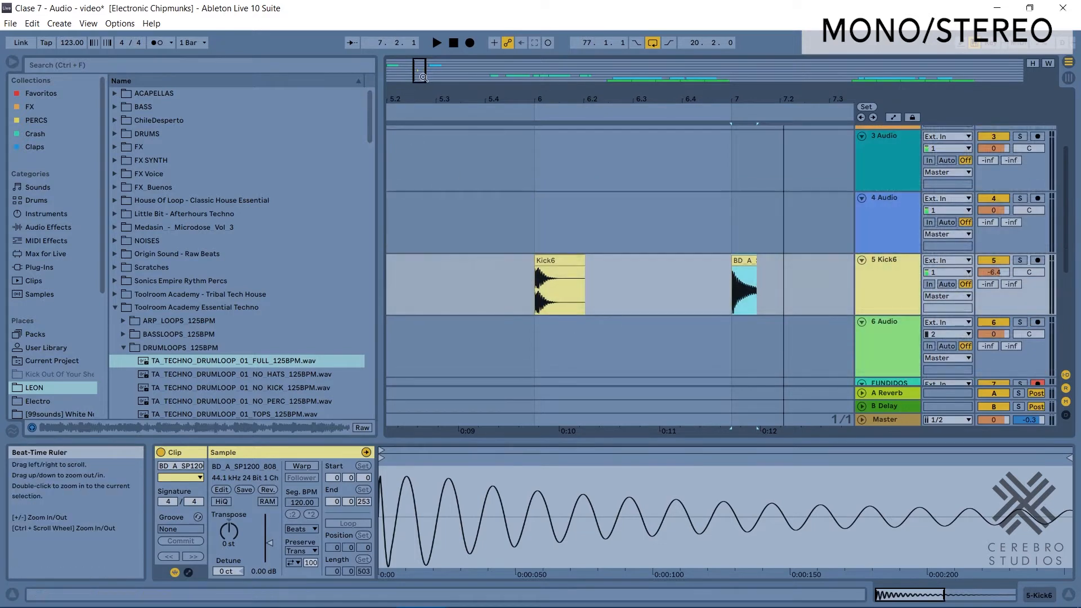
{"action": "left_click_drag", "start_coordinate": [426, 75], "coordinate": [469, 76]}
{"action": "left_click_drag", "start_coordinate": [443, 73], "coordinate": [403, 113]}
{"action": "scroll", "coordinate": [442, 172], "scroll_direction": "up", "scroll_amount": 4}
{"action": "left_click", "coordinate": [409, 208]}
{"action": "key", "text": "space"}
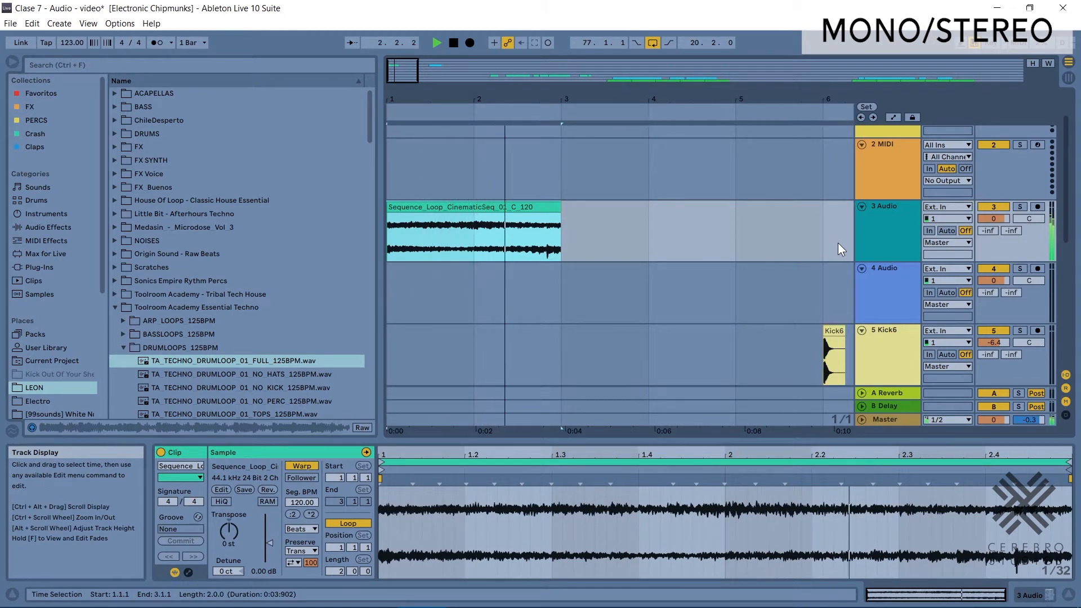
{"action": "key", "text": "space"}
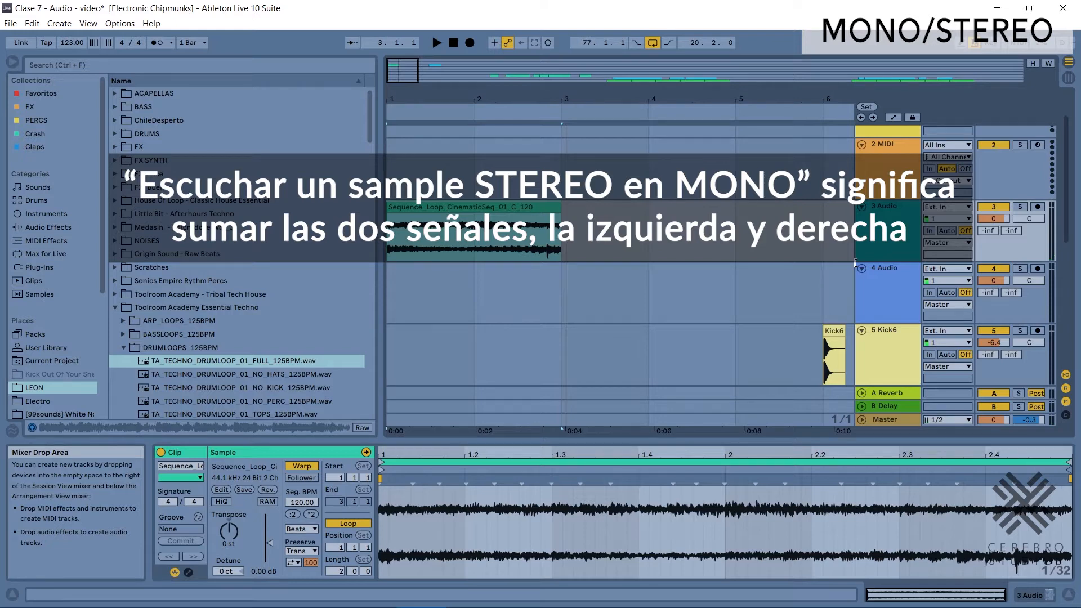
Activate the Mono effect on the 3 Audio track and play the Sequence_Loop clip through it
{"action": "left_click", "coordinate": [878, 242]}
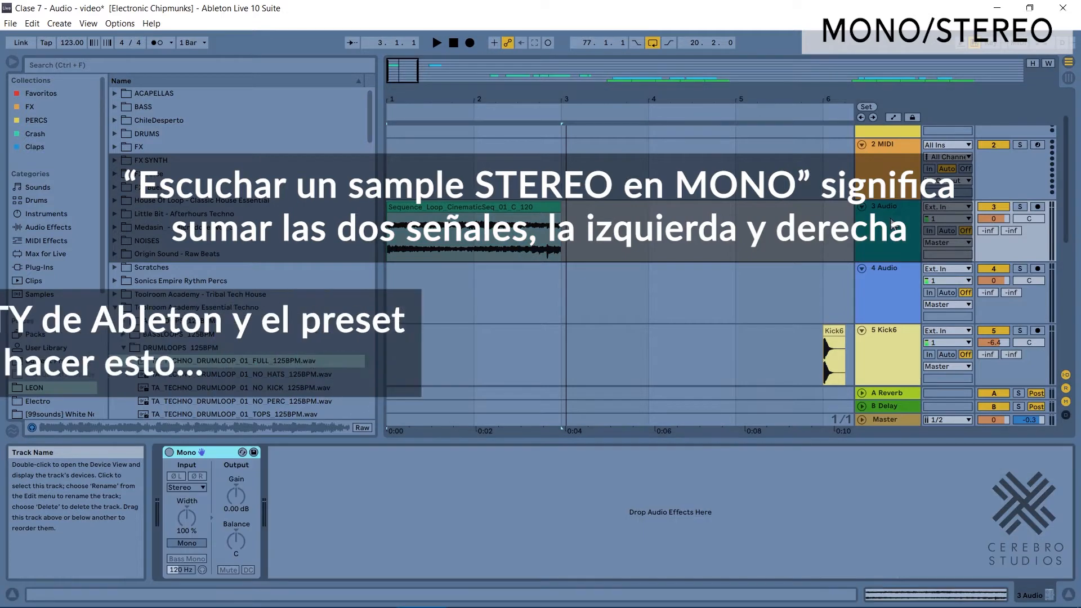
{"action": "left_click", "coordinate": [169, 452]}
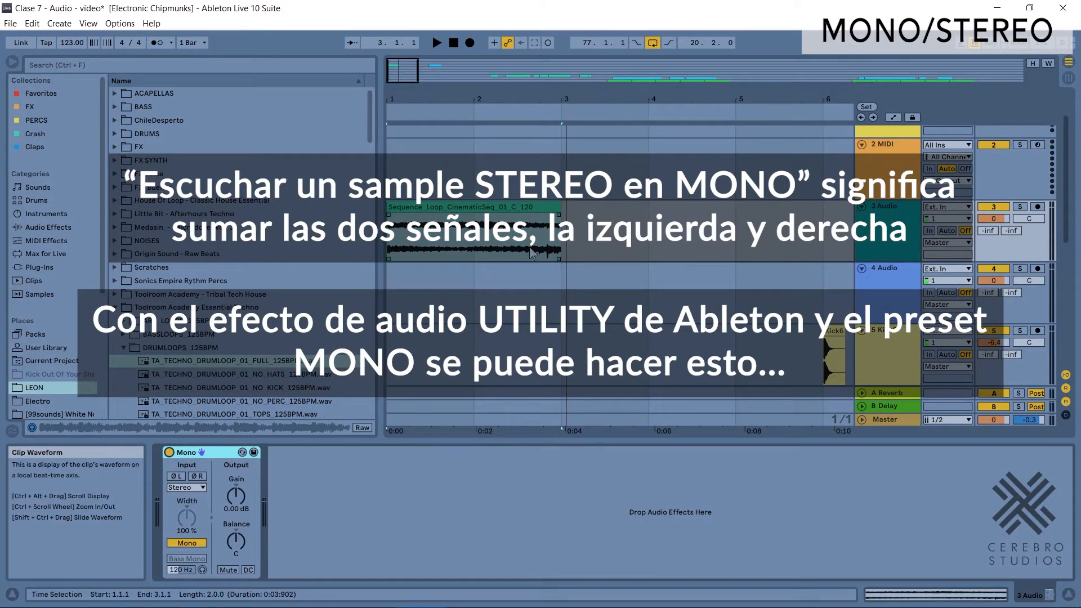
{"action": "left_click", "coordinate": [406, 235]}
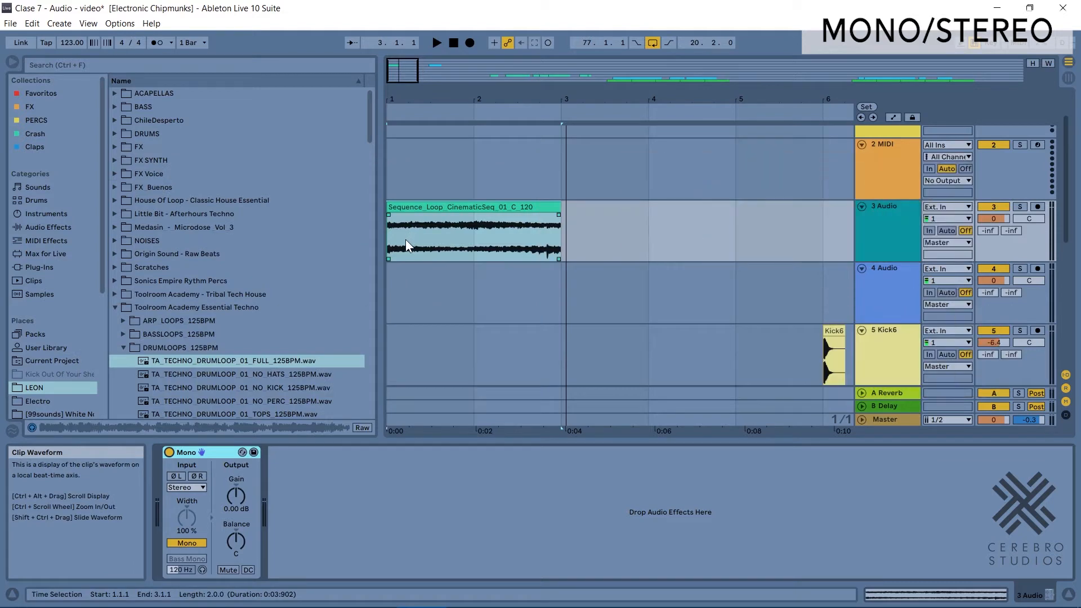
{"action": "key", "text": "space"}
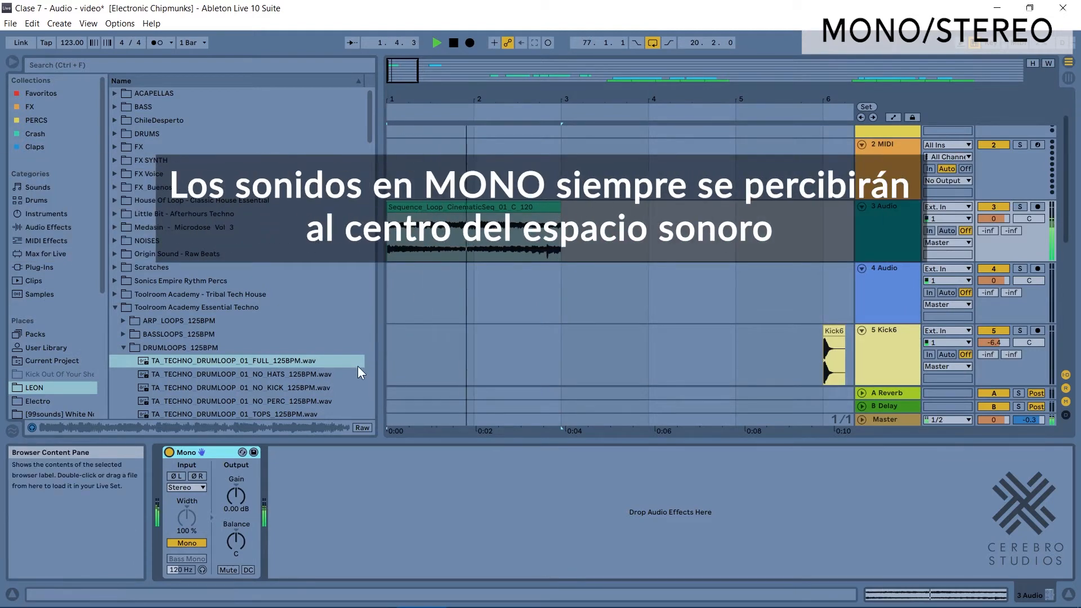
Deactivate the Mono effect on the 3 Audio track while the Sequence_Loop clip plays, and stop playback
{"action": "left_click", "coordinate": [169, 452]}
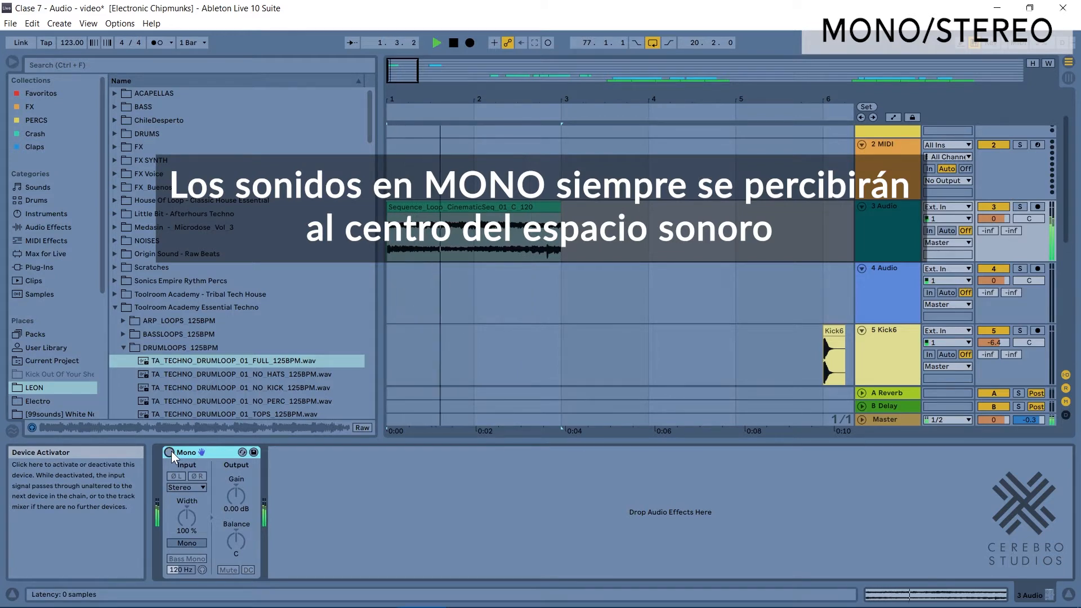
{"action": "left_click", "coordinate": [169, 452]}
{"action": "key", "text": "space"}
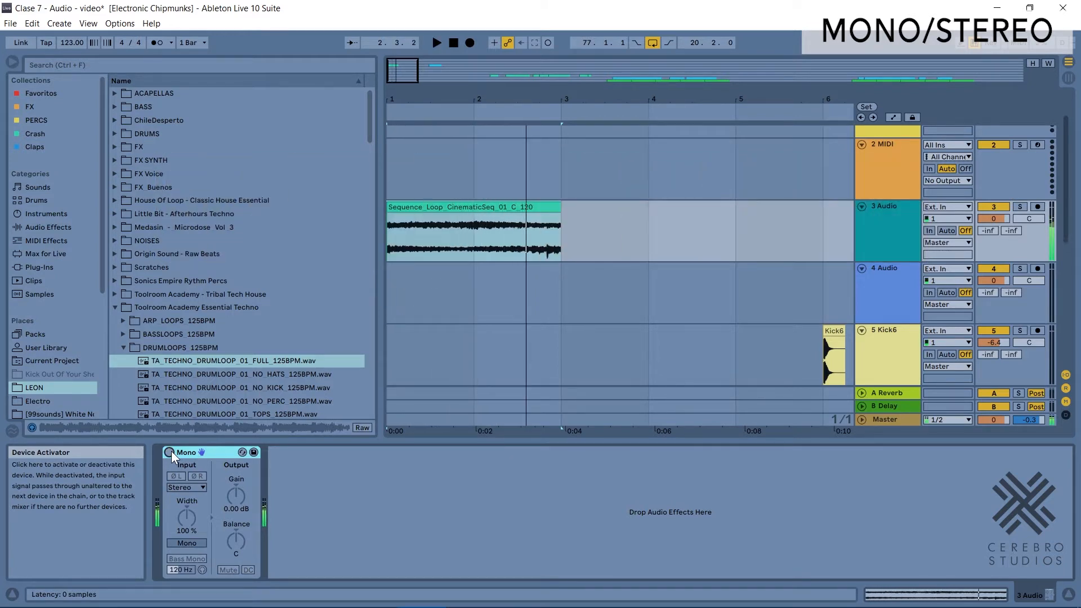
{"action": "left_click", "coordinate": [170, 452]}
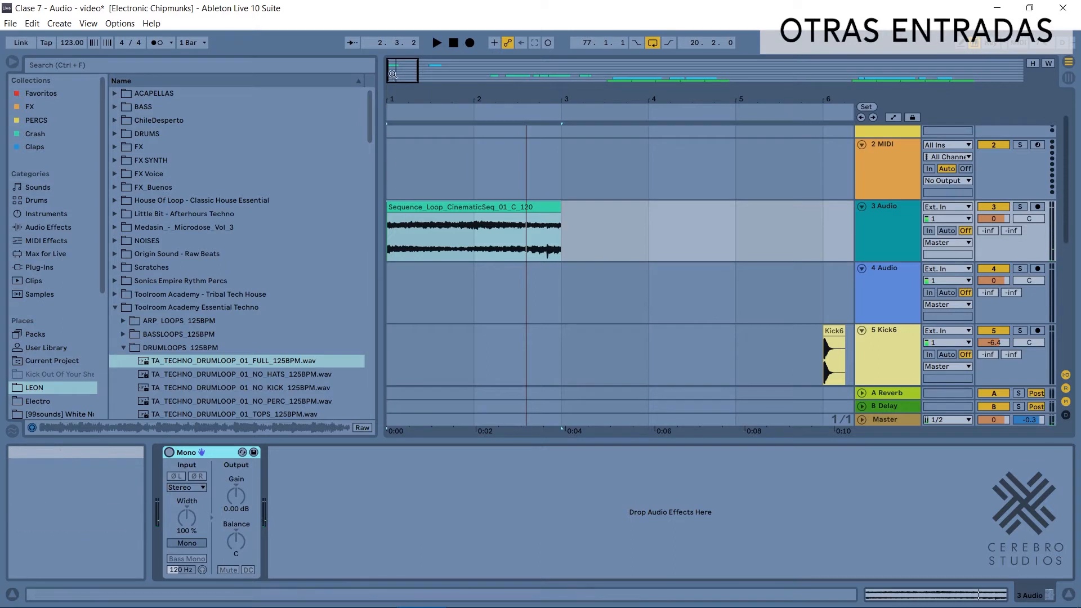
Review the available input sources of the 3 Audio track without changing its Ext. In setting
{"action": "left_click_drag", "start_coordinate": [404, 70], "coordinate": [431, 60]}
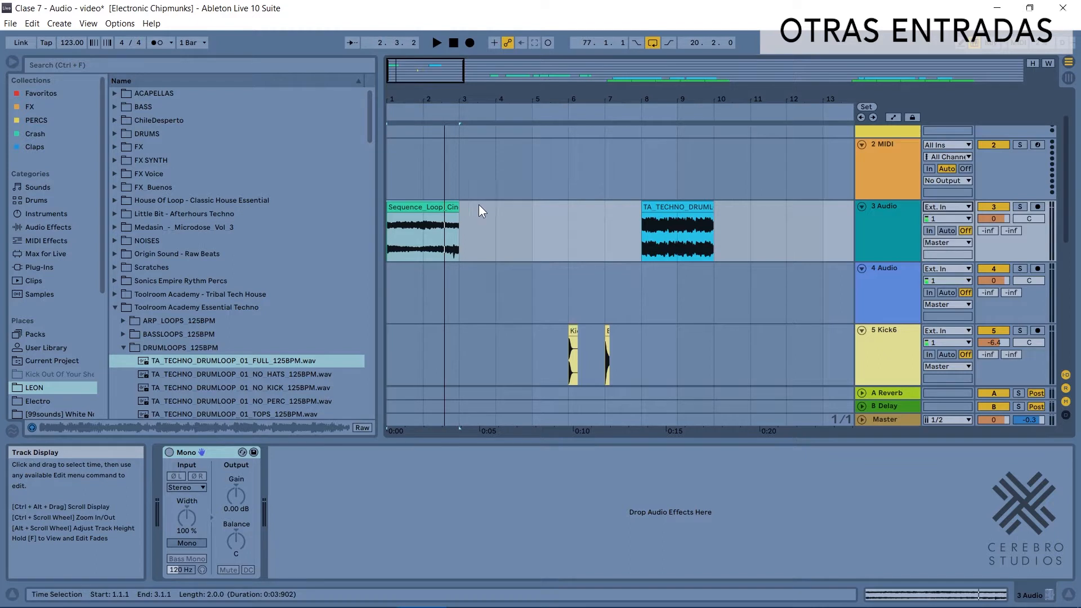
{"action": "left_click", "coordinate": [948, 207]}
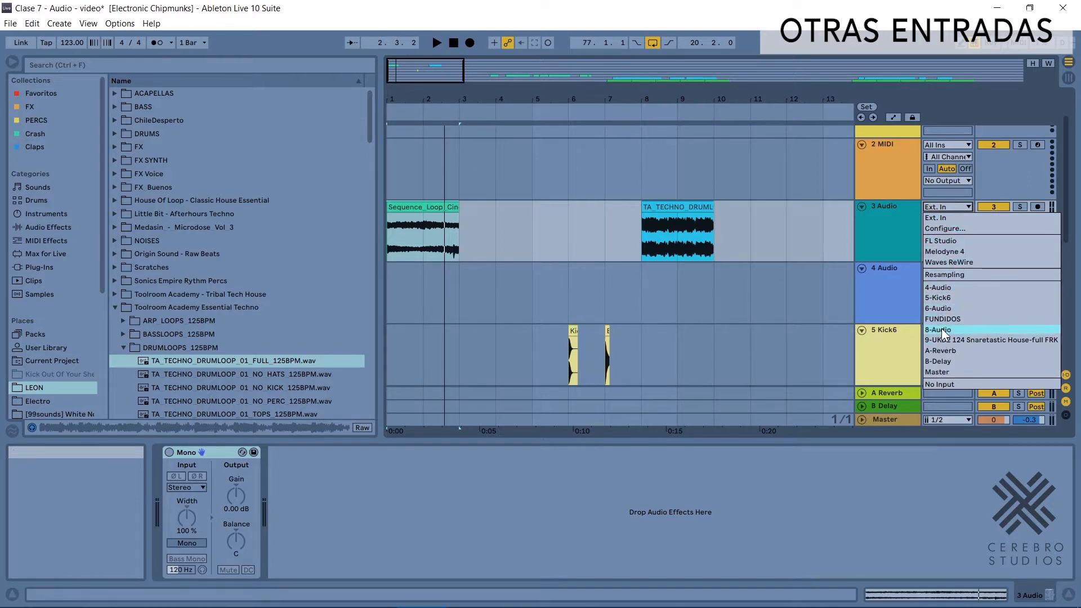
{"action": "left_click", "coordinate": [882, 232]}
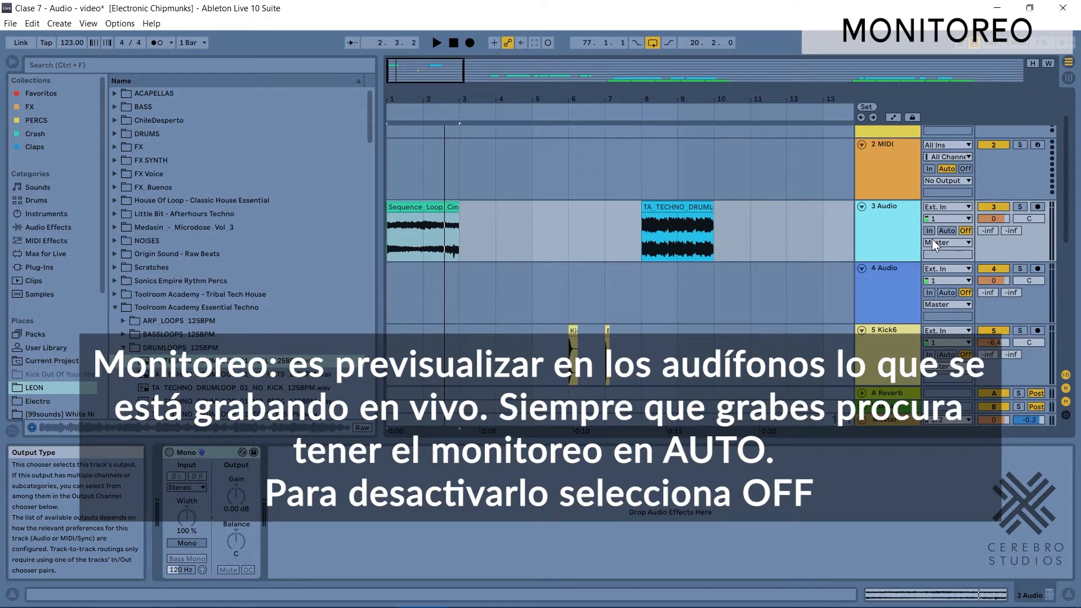
Select the 4 Audio track and set its external input channel to 2
{"action": "scroll", "coordinate": [816, 216], "scroll_direction": "down", "scroll_amount": 1}
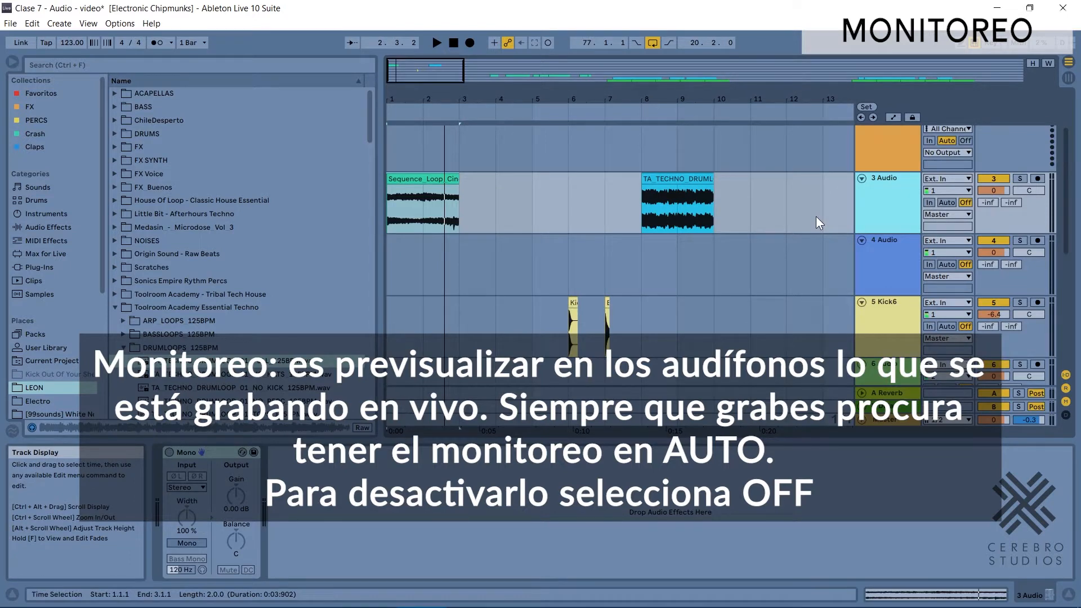
{"action": "scroll", "coordinate": [815, 217], "scroll_direction": "down", "scroll_amount": 2}
{"action": "left_click", "coordinate": [890, 218]}
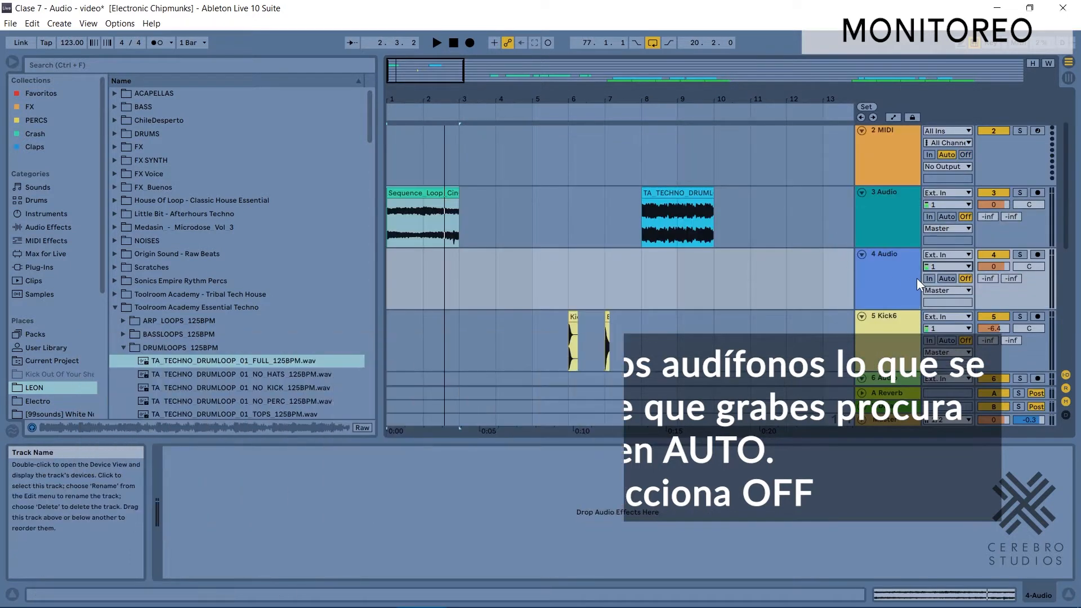
{"action": "scroll", "coordinate": [861, 265], "scroll_direction": "down", "scroll_amount": 1}
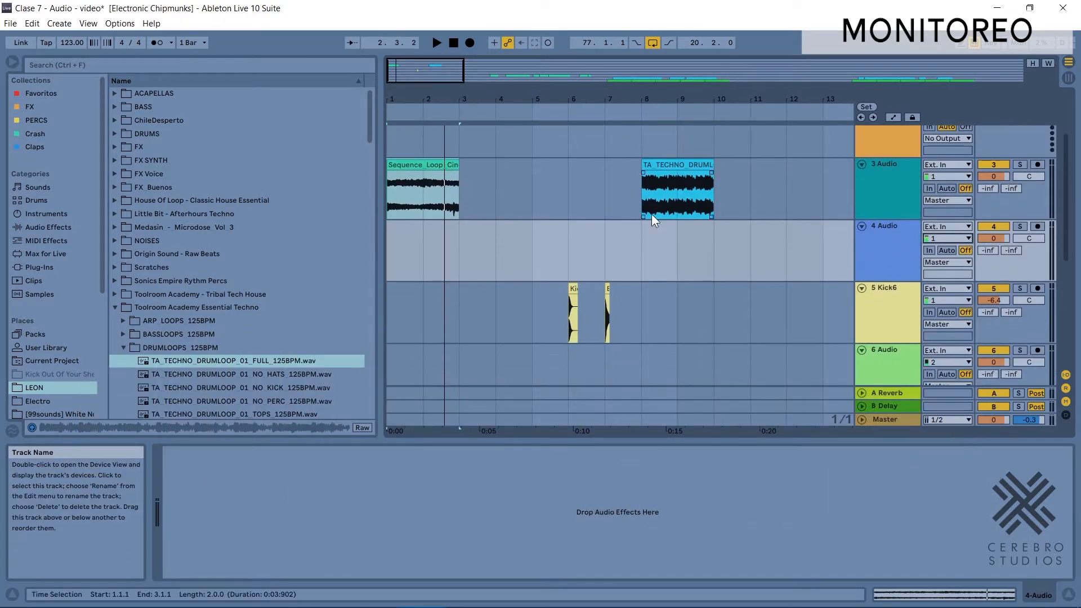
{"action": "left_click", "coordinate": [936, 238]}
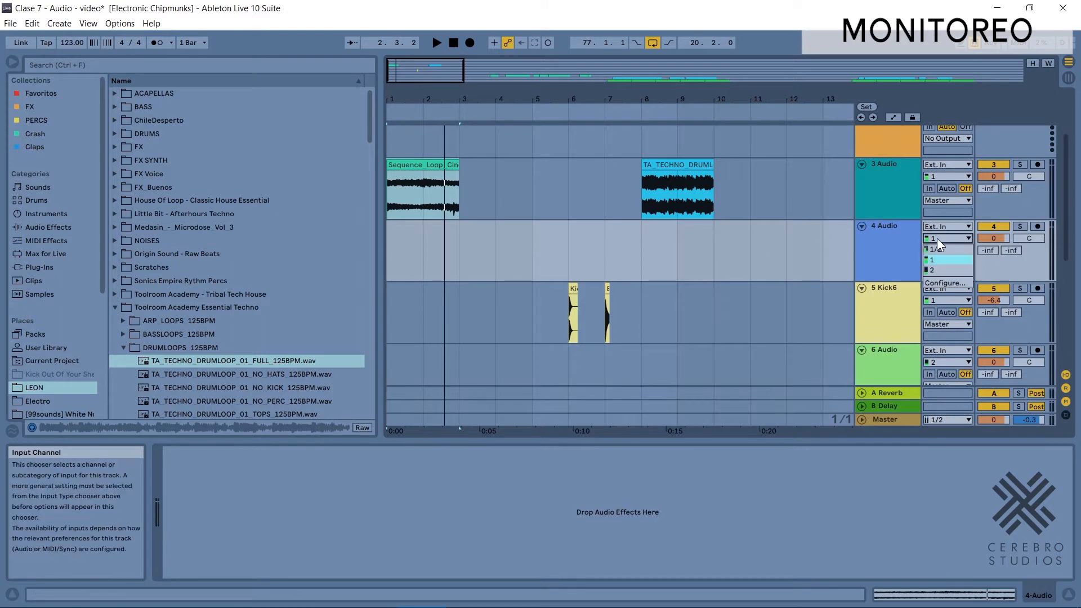
{"action": "left_click", "coordinate": [935, 270]}
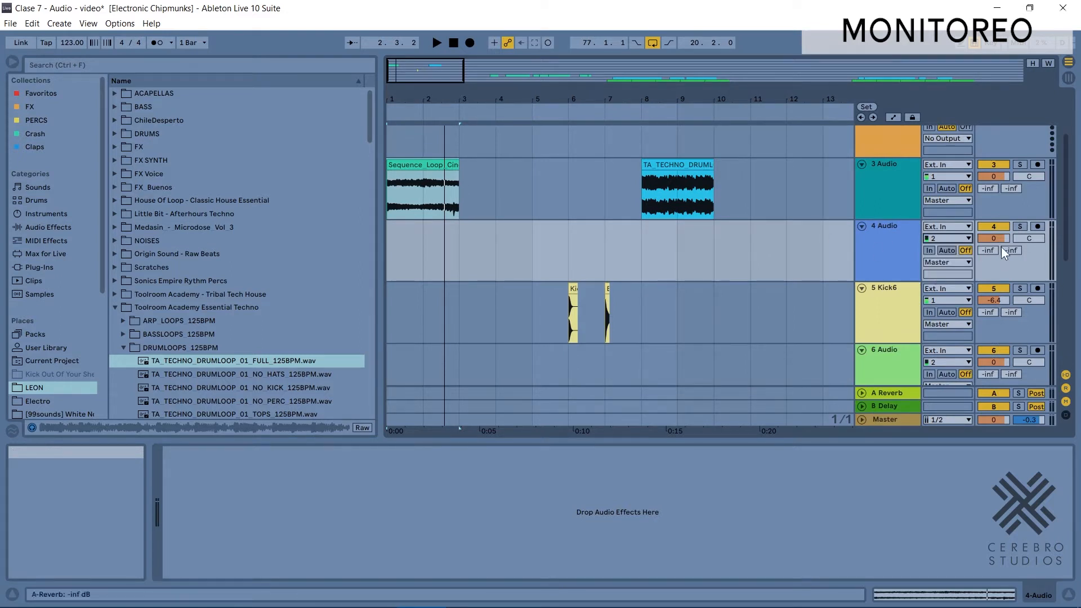
Arm the 4 Audio track with monitoring set to In and record a clip about two bars long from bar 3
{"action": "left_click", "coordinate": [1038, 228]}
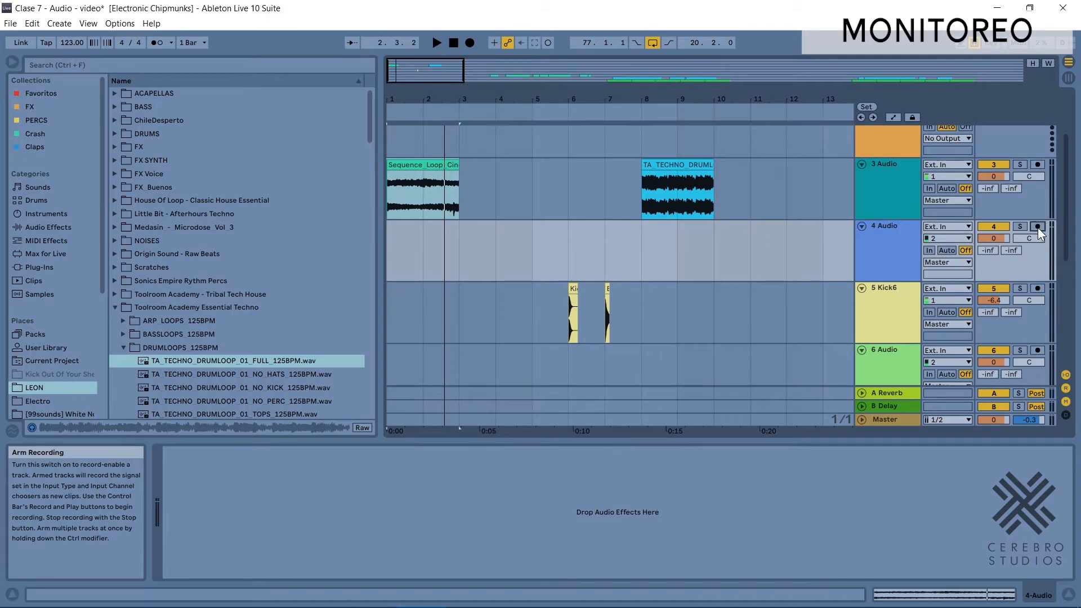
{"action": "left_click", "coordinate": [929, 250]}
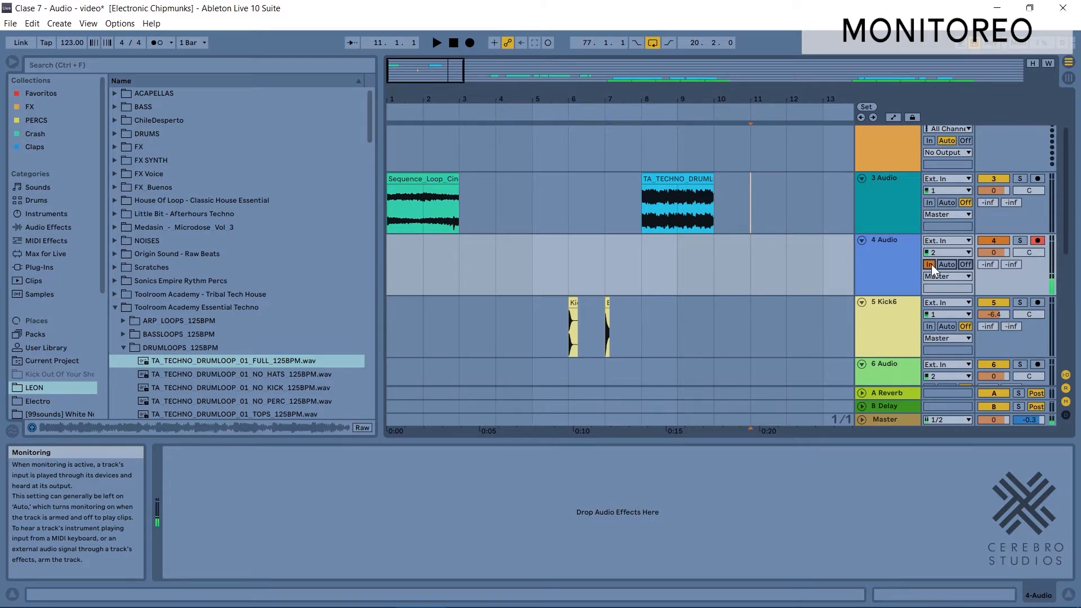
{"action": "left_click", "coordinate": [470, 261]}
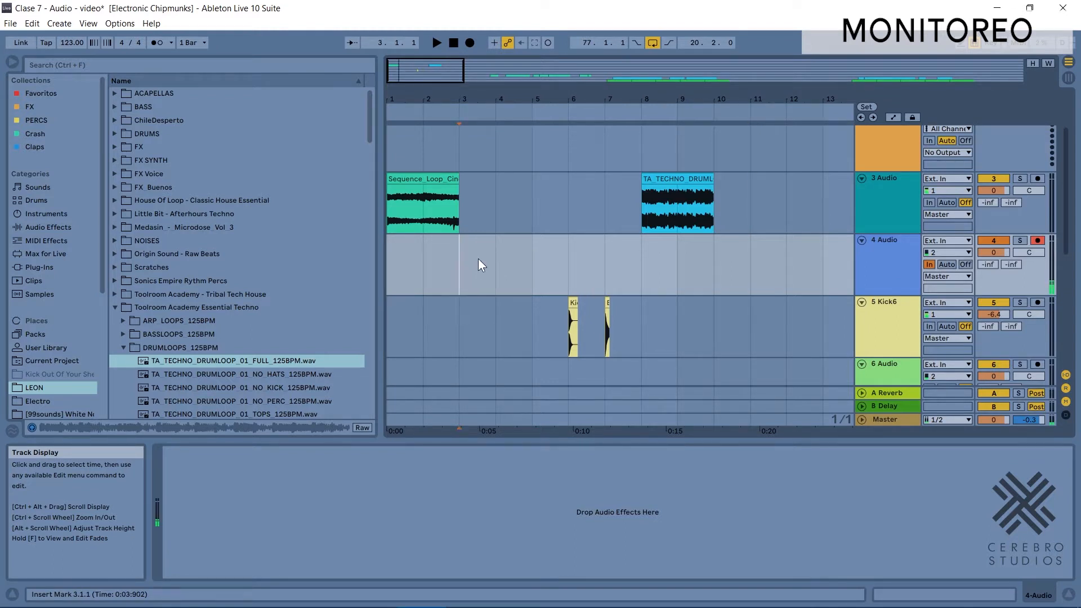
{"action": "key", "text": "F9"}
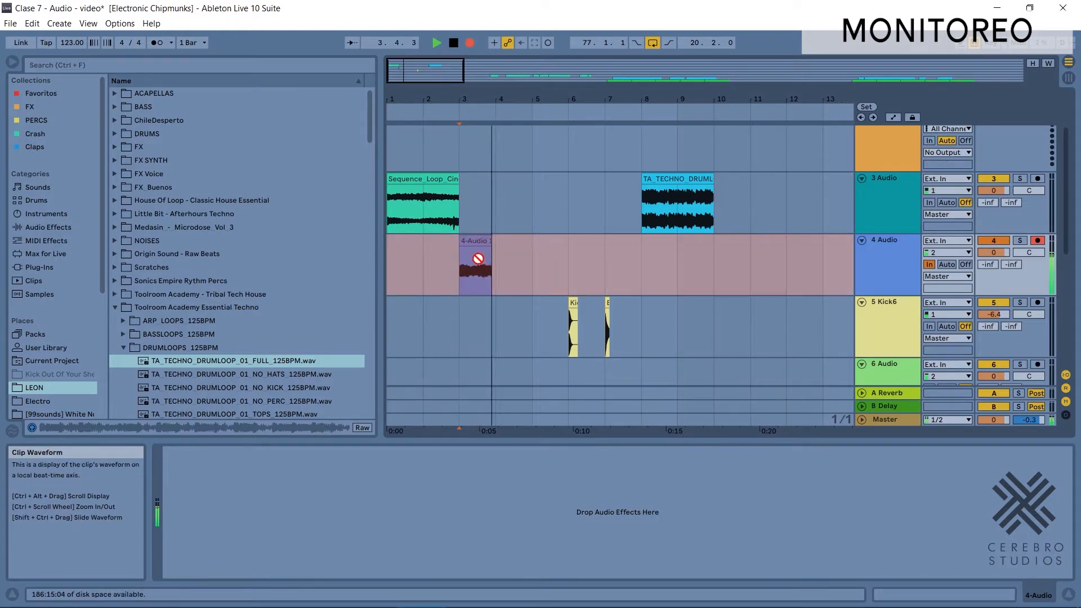
{"action": "key", "text": "space"}
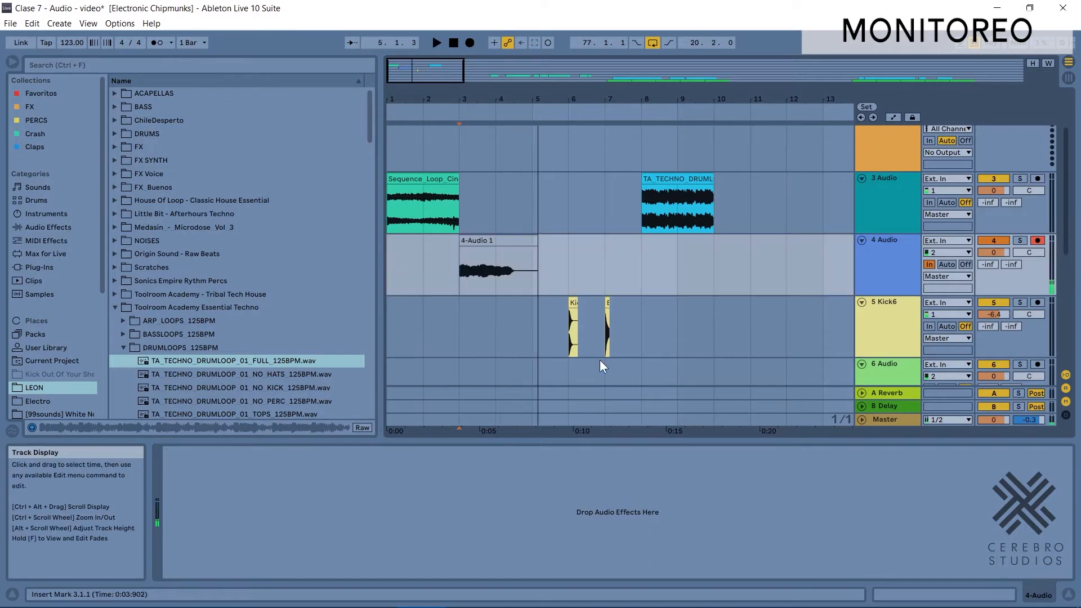
Play the recorded clip on the 4 Audio track from bar 3 to hear it with In monitoring
{"action": "left_click", "coordinate": [471, 265]}
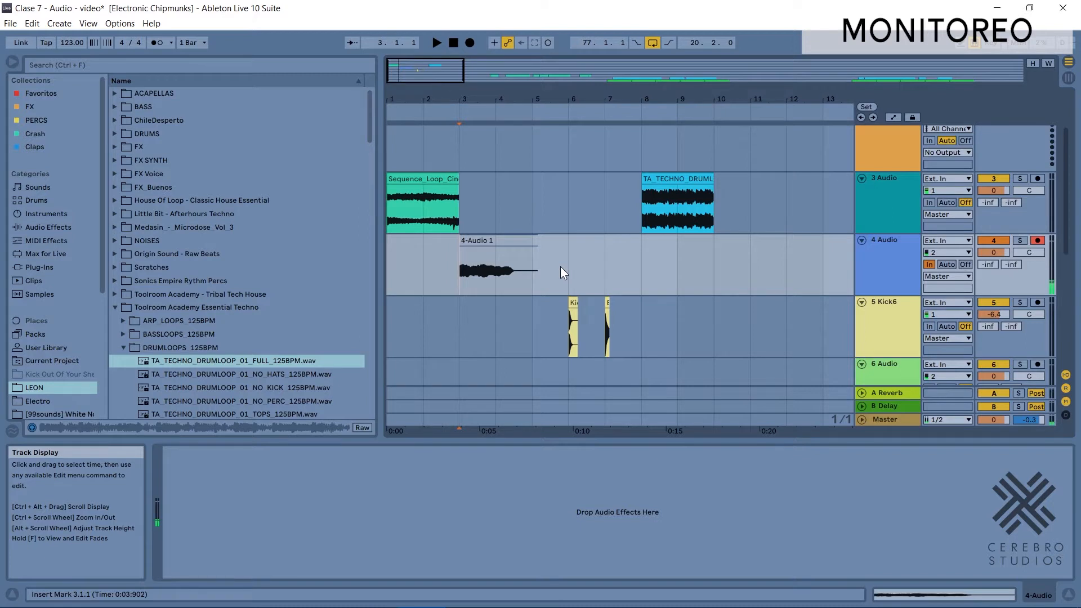
{"action": "key", "text": "space"}
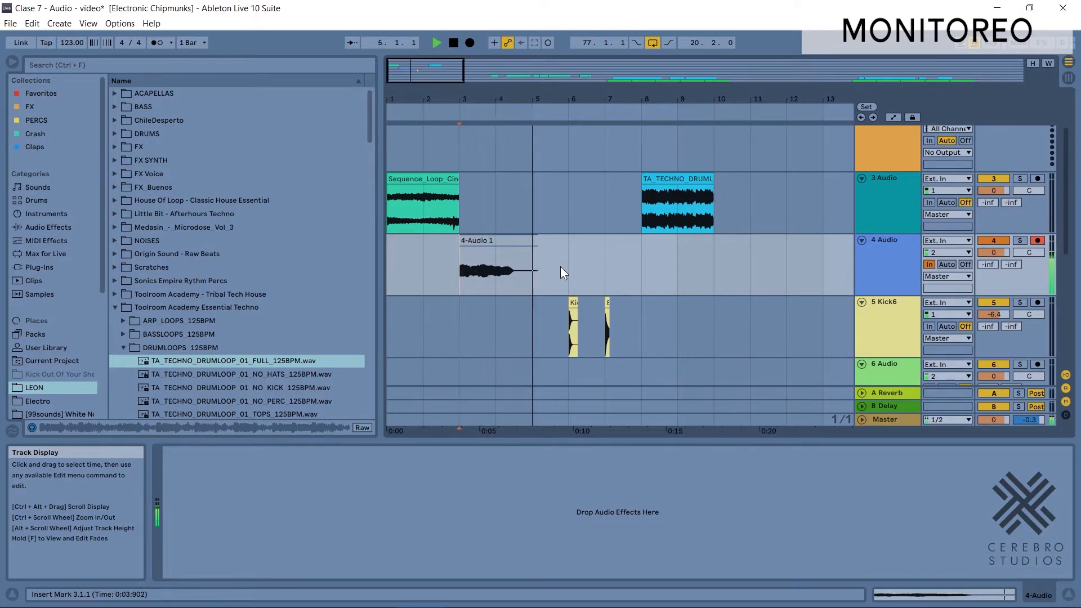
{"action": "key", "text": "space"}
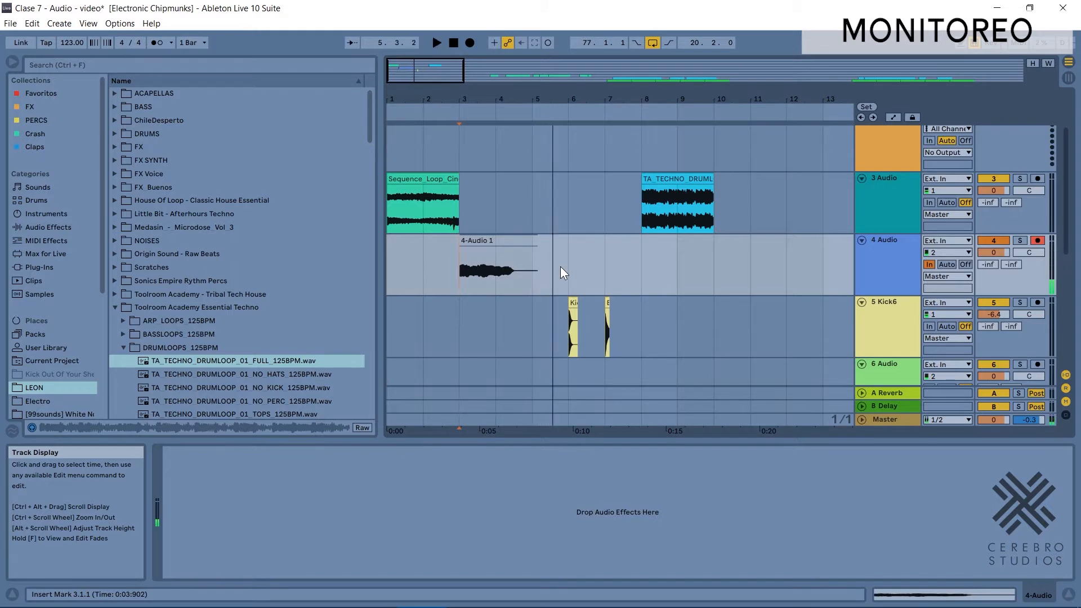
Set the 4 Audio track's monitoring to Auto and play its recorded clip from bar 3
{"action": "left_click", "coordinate": [946, 264]}
{"action": "left_click", "coordinate": [458, 264]}
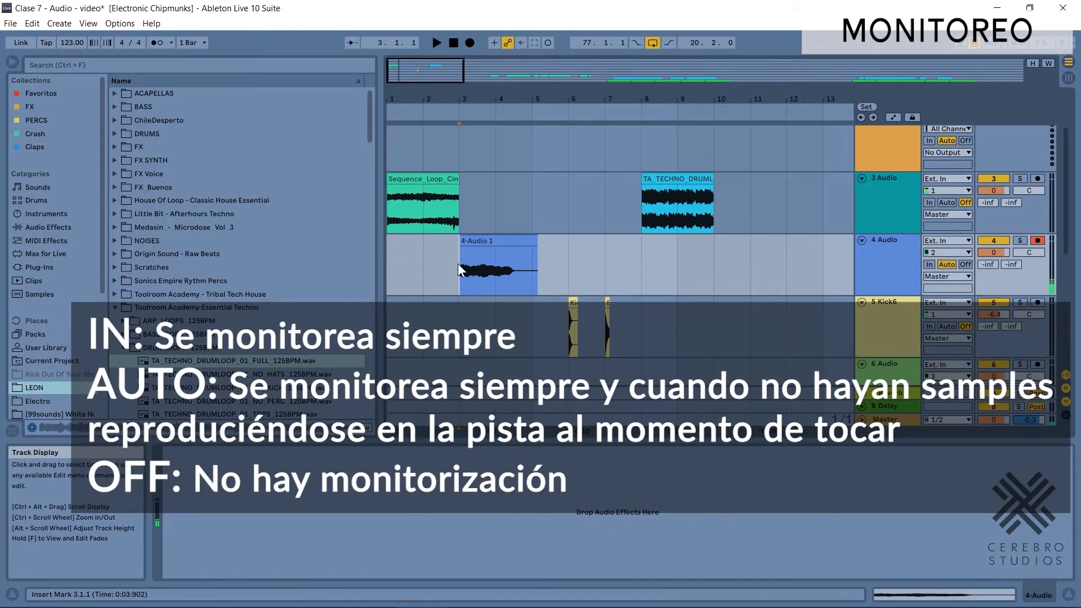
{"action": "key", "text": "space"}
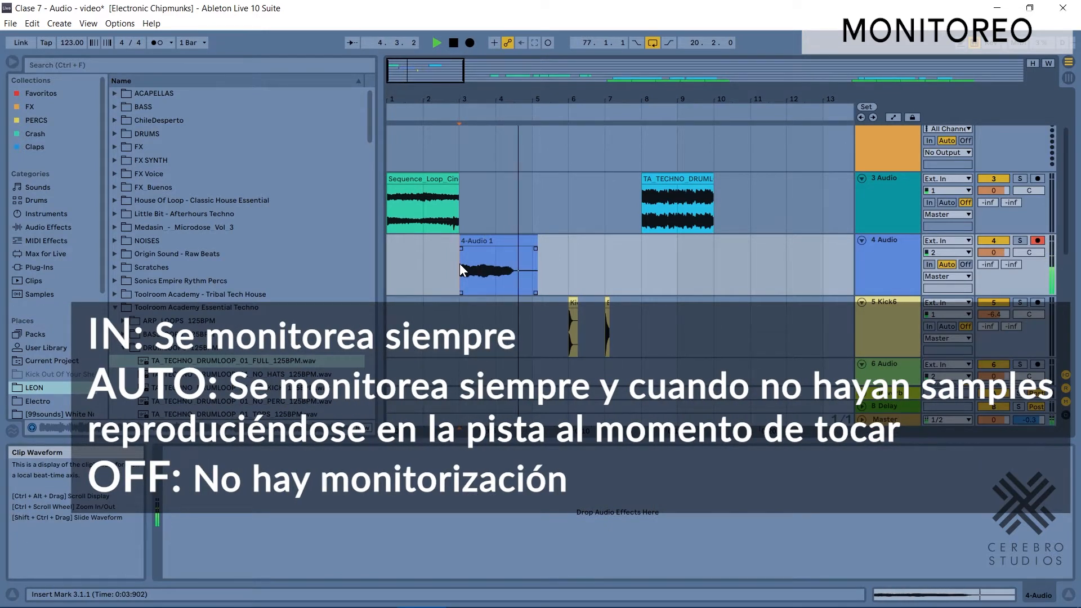
{"action": "key", "text": "space"}
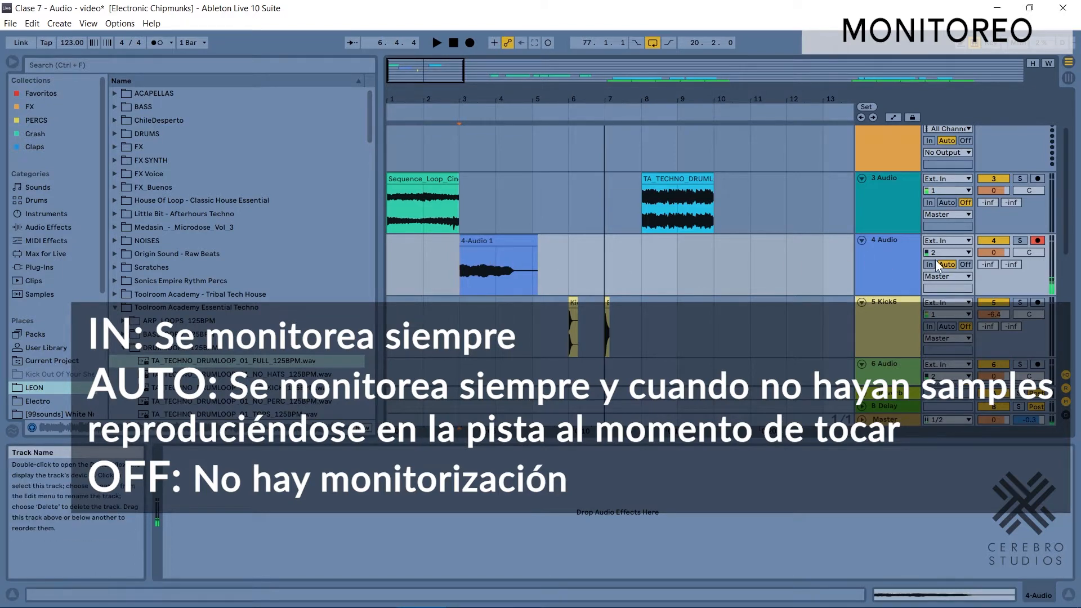
Switch the 4 Audio track's monitoring to Off for comparison and return it to Auto
{"action": "left_click", "coordinate": [965, 265]}
{"action": "left_click", "coordinate": [756, 263]}
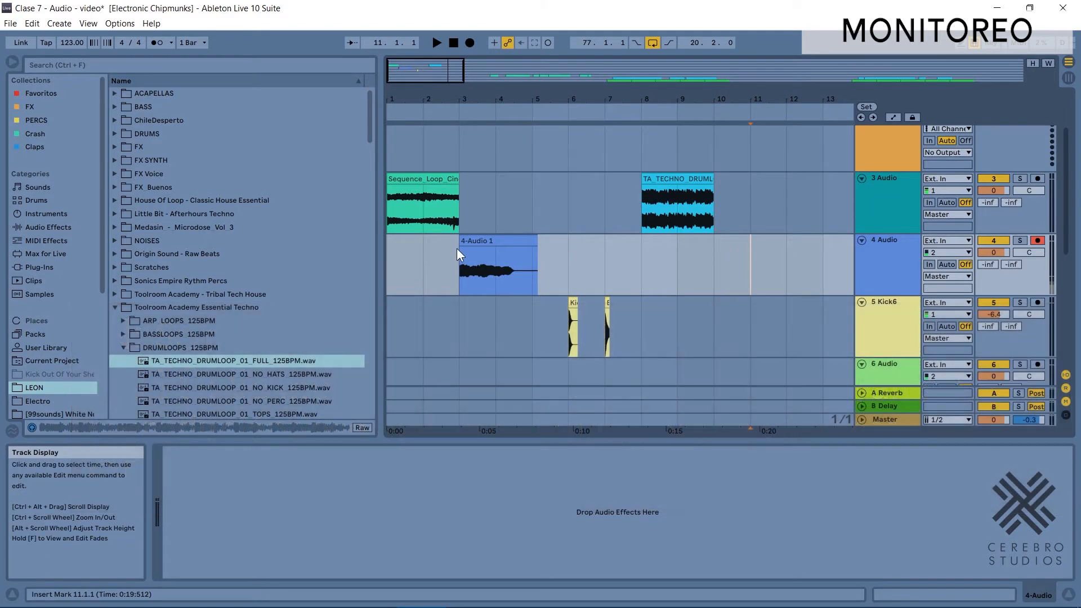
{"action": "left_click", "coordinate": [951, 263]}
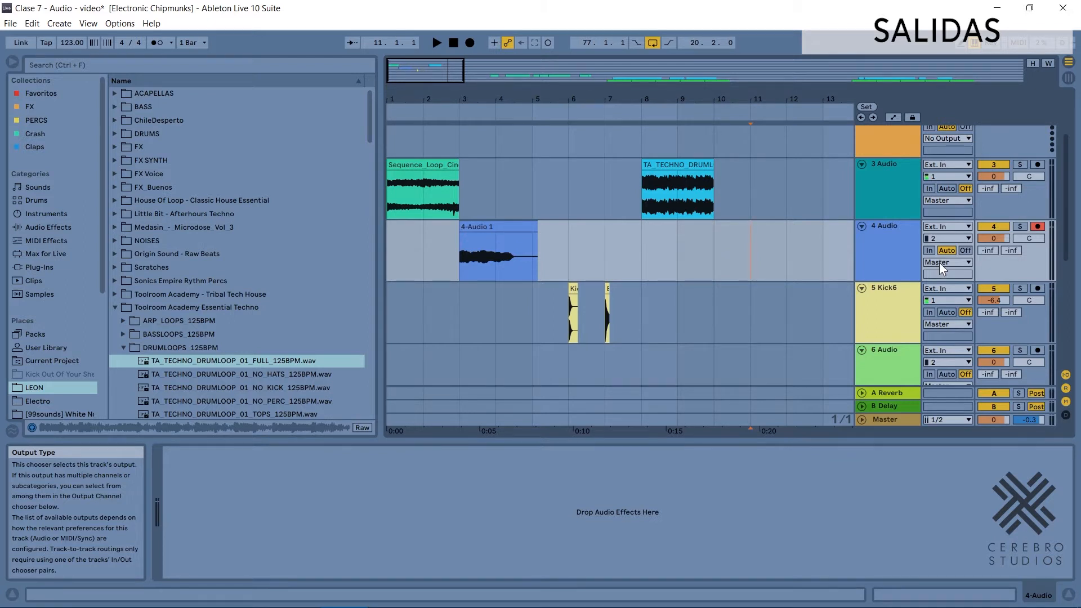
Inspect the effects on the Master track and route the 4 Audio track's output to Ext. Out
{"action": "left_click", "coordinate": [886, 418]}
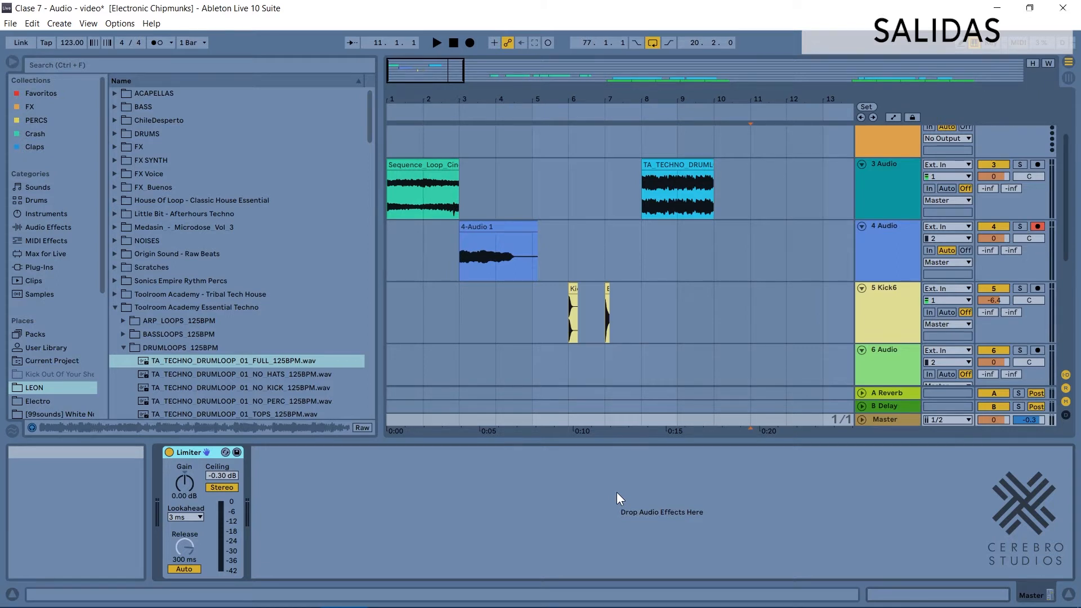
{"action": "left_click", "coordinate": [778, 279]}
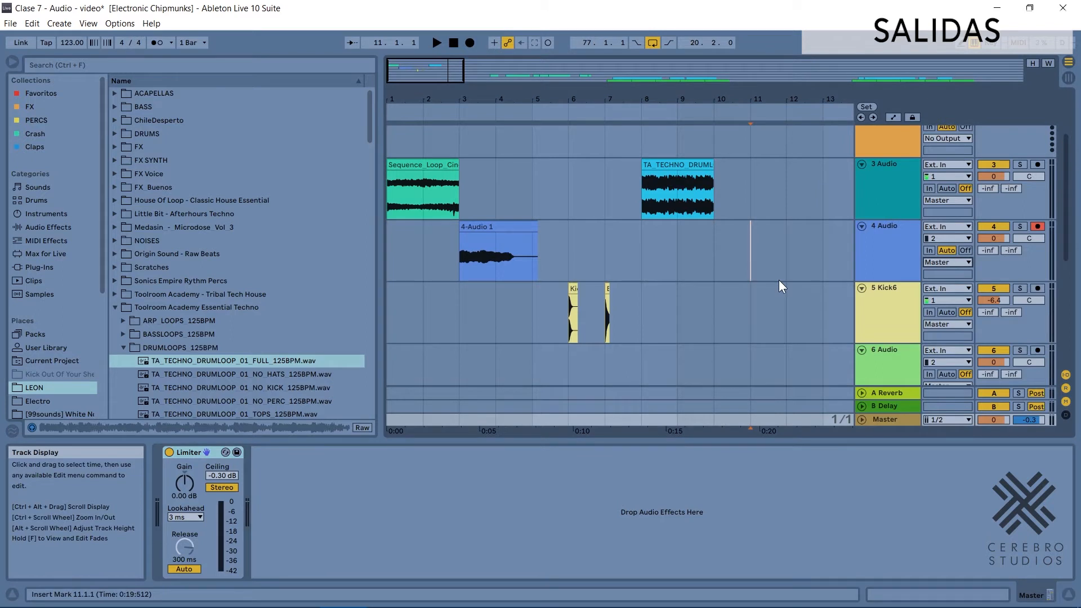
{"action": "left_click", "coordinate": [944, 262]}
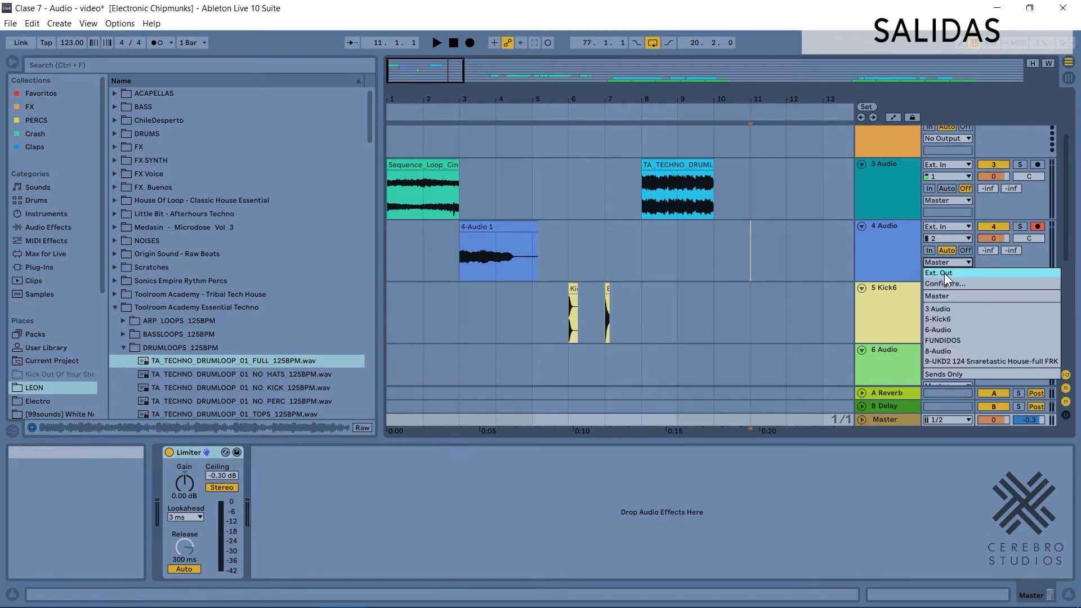
{"action": "left_click", "coordinate": [944, 272]}
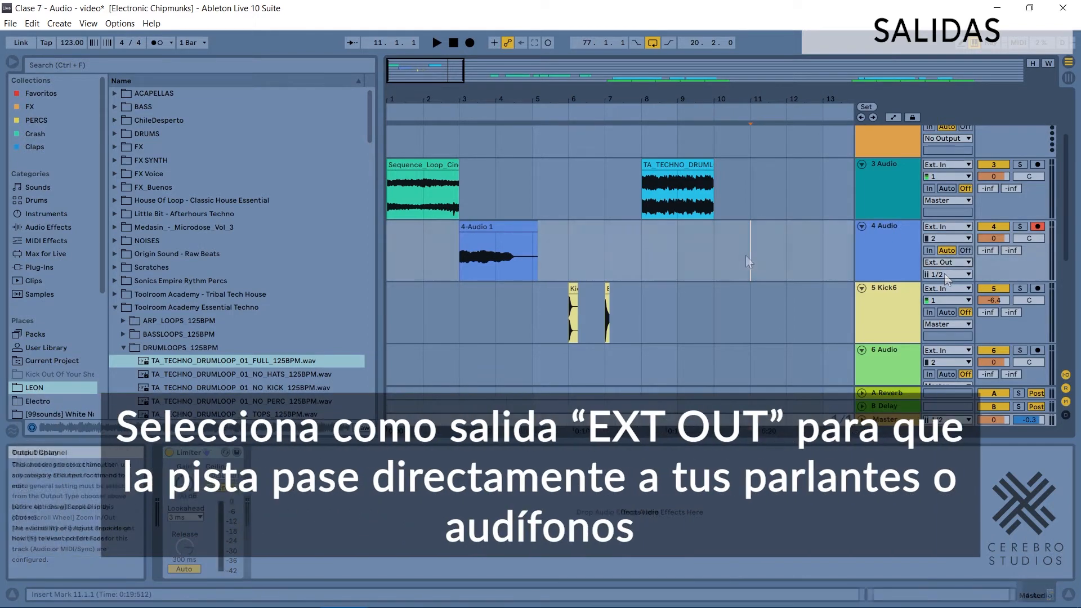
{"action": "left_click", "coordinate": [746, 257]}
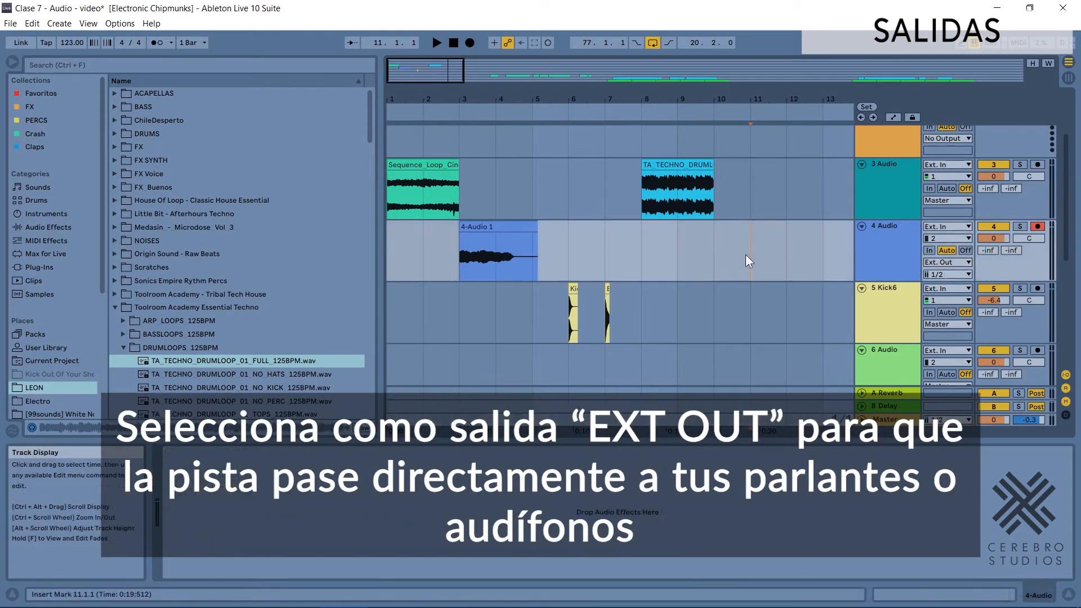
Review the mono and stereo outputs in the Output Config, reached through the 4 Audio track's output channel options
{"action": "left_click", "coordinate": [933, 274]}
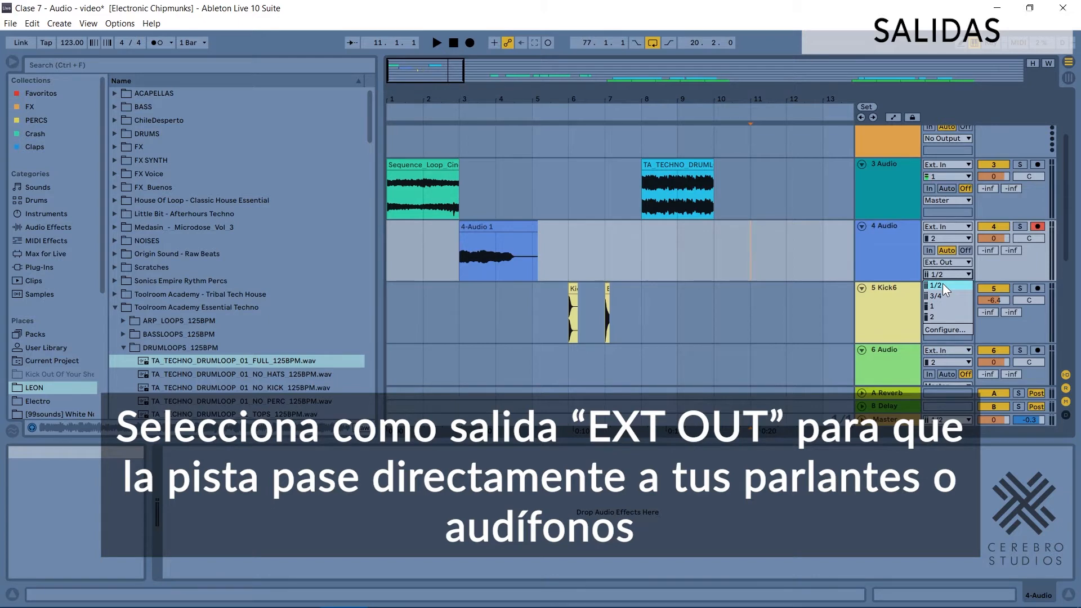
{"action": "left_click", "coordinate": [931, 330]}
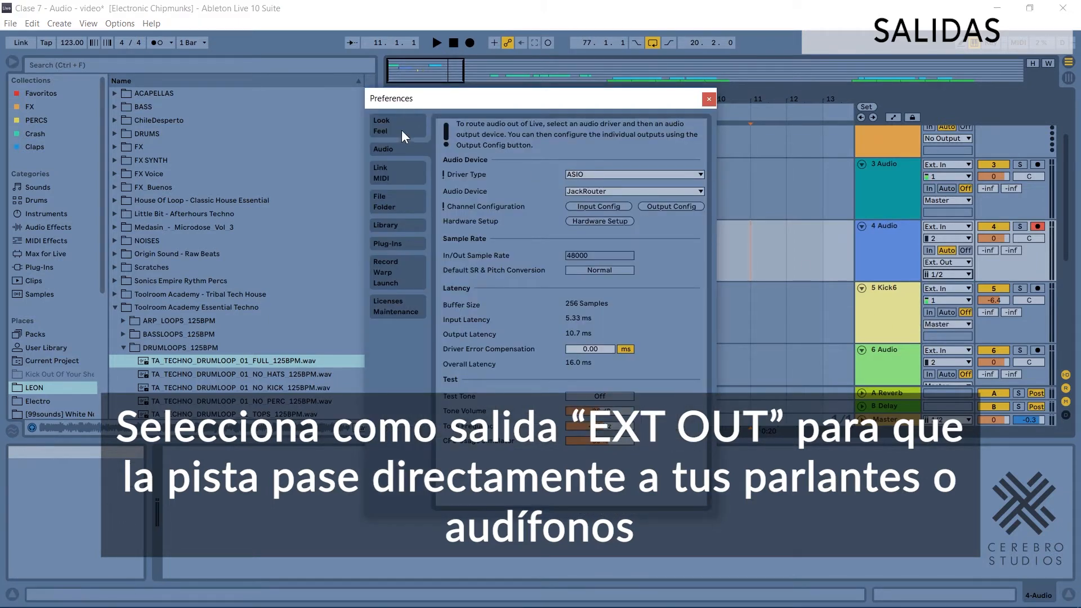
{"action": "left_click", "coordinate": [675, 207]}
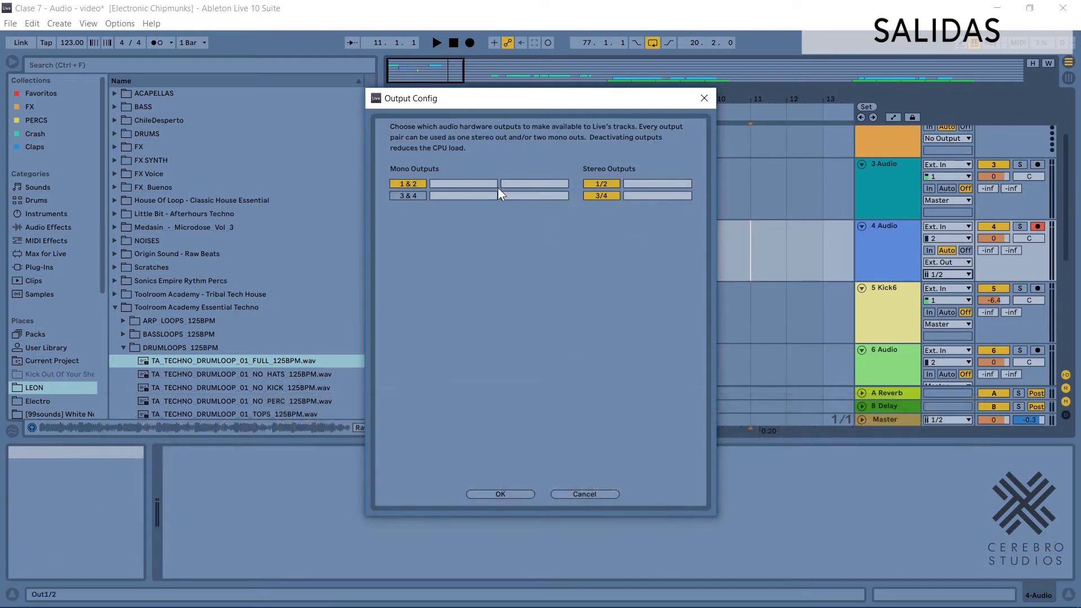
{"action": "left_click", "coordinate": [499, 494]}
{"action": "left_click", "coordinate": [707, 99]}
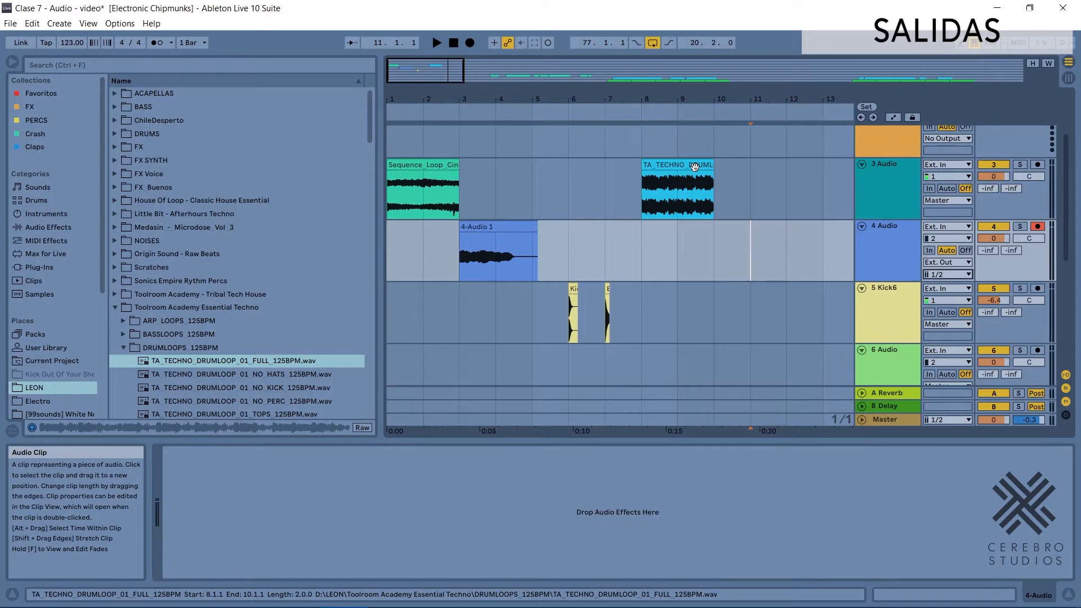
Route the output of the 4 Audio track to the 3 Audio track
{"action": "left_click", "coordinate": [942, 262]}
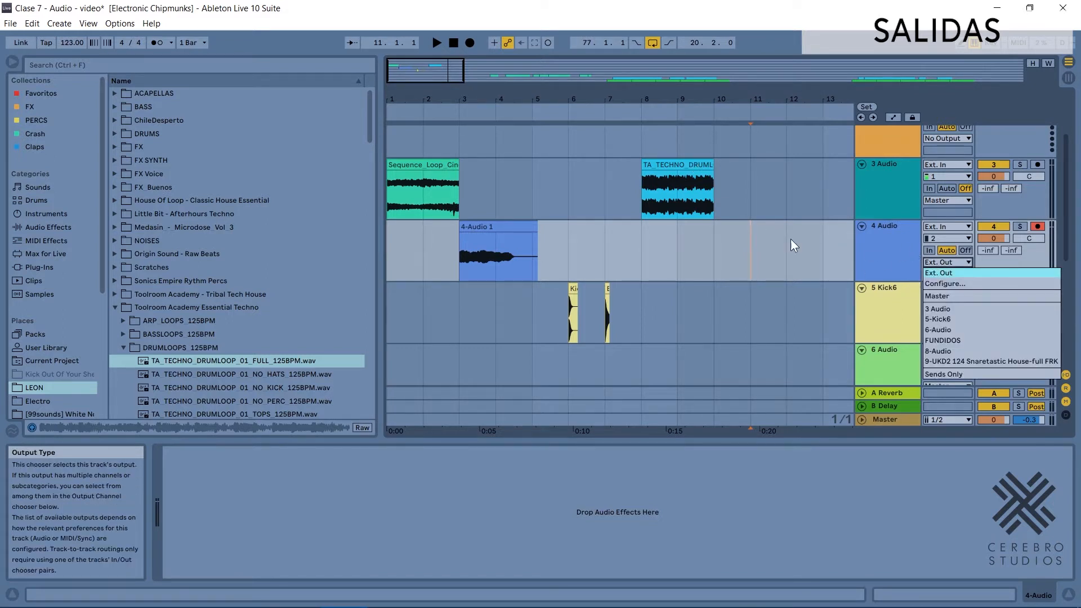
{"action": "left_click", "coordinate": [940, 310]}
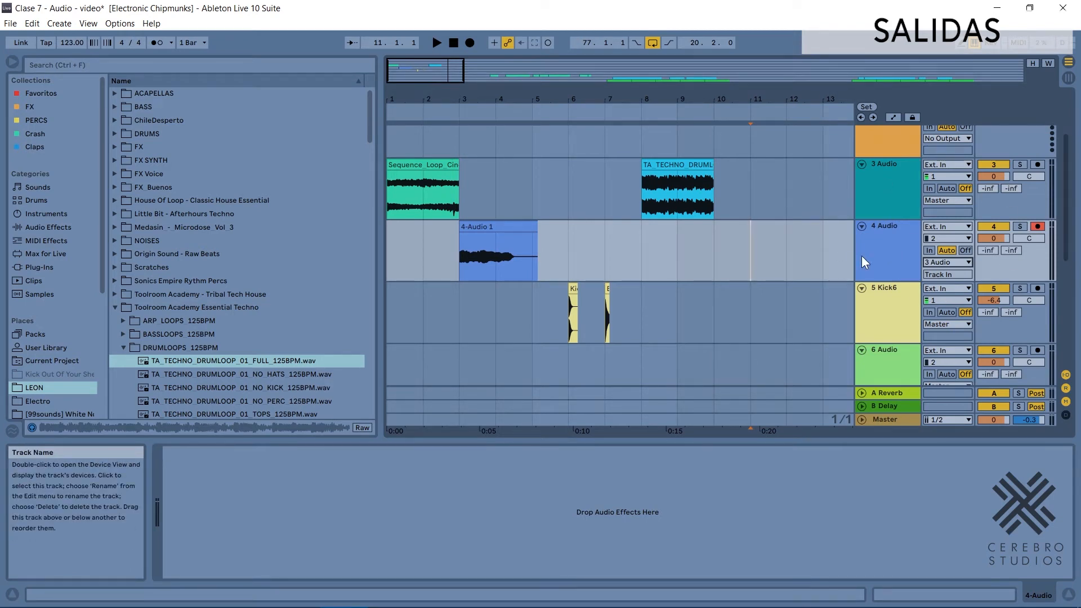
Route the 4 Audio track's output back to Master
{"action": "left_click", "coordinate": [933, 262]}
{"action": "left_click", "coordinate": [937, 296]}
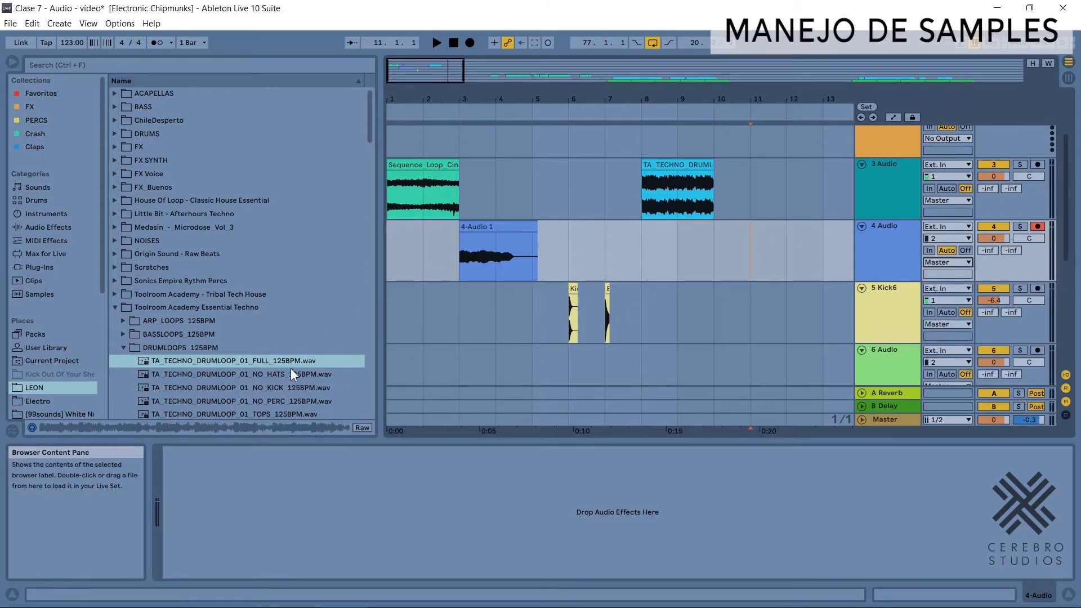
Collapse the DRUMLOOPS folder and open SYNTH_STABS within SINGLE_HITS of the Toolroom Academy Essential Techno pack
{"action": "scroll", "coordinate": [295, 349], "scroll_direction": "down", "scroll_amount": 3}
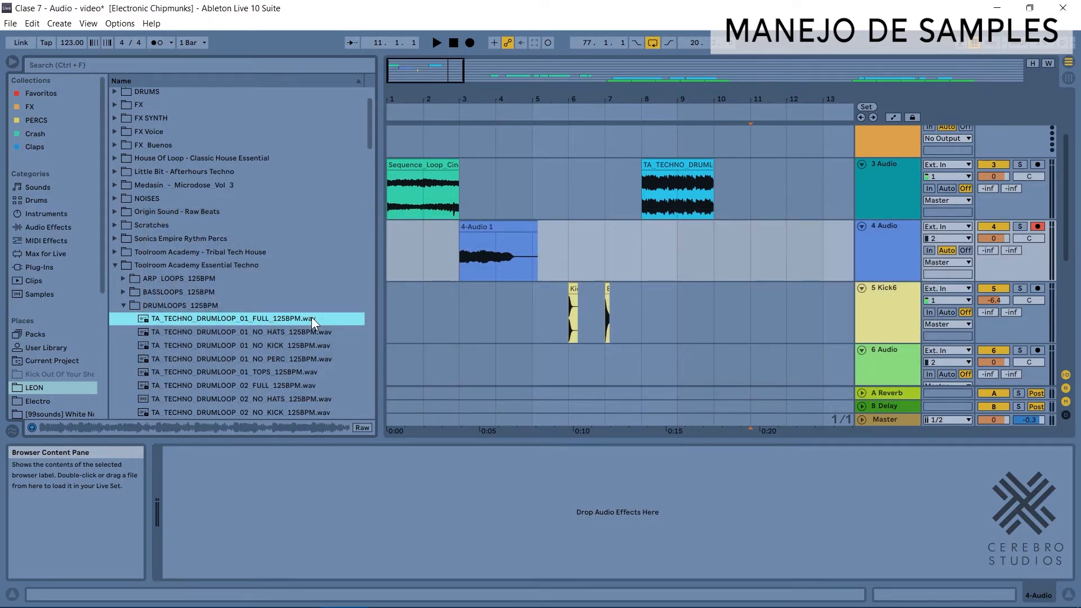
{"action": "scroll", "coordinate": [272, 354], "scroll_direction": "down", "scroll_amount": 5}
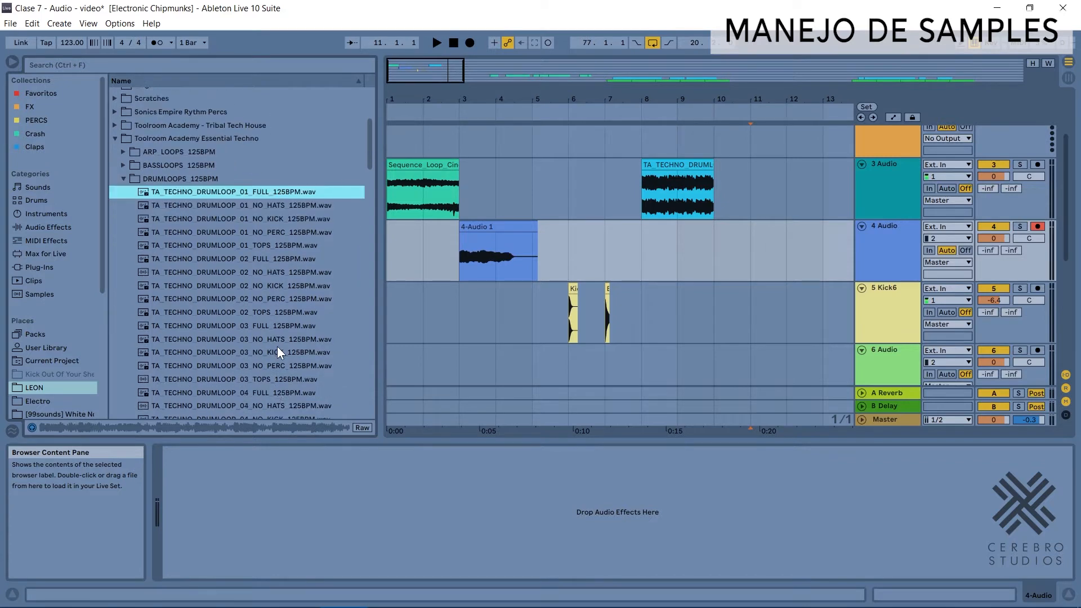
{"action": "scroll", "coordinate": [208, 260], "scroll_direction": "up", "scroll_amount": 4}
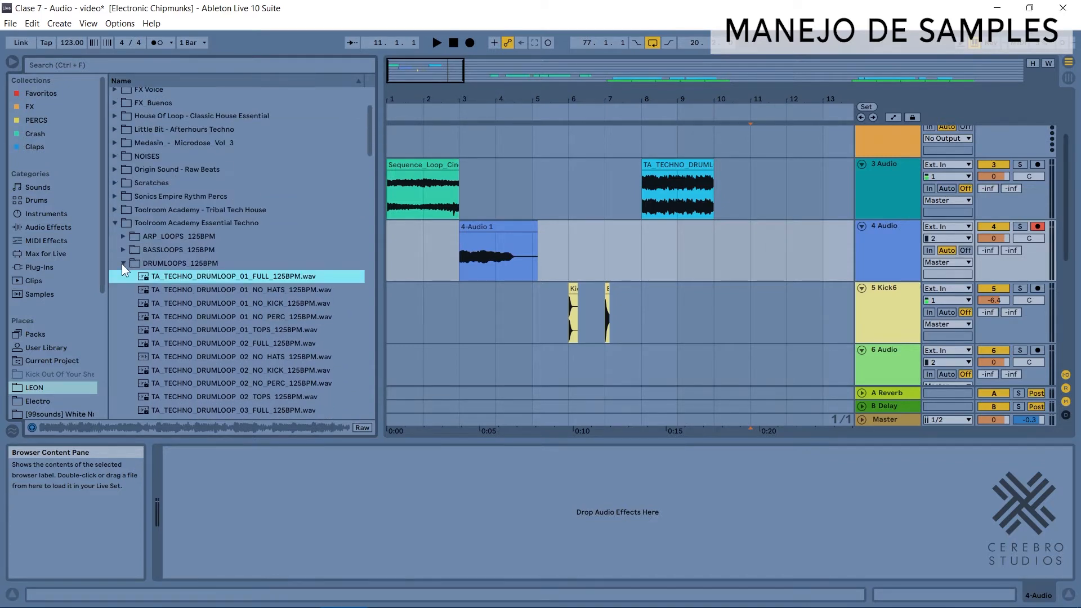
{"action": "left_click", "coordinate": [123, 263]}
{"action": "left_click", "coordinate": [131, 319]}
{"action": "left_click", "coordinate": [127, 320]}
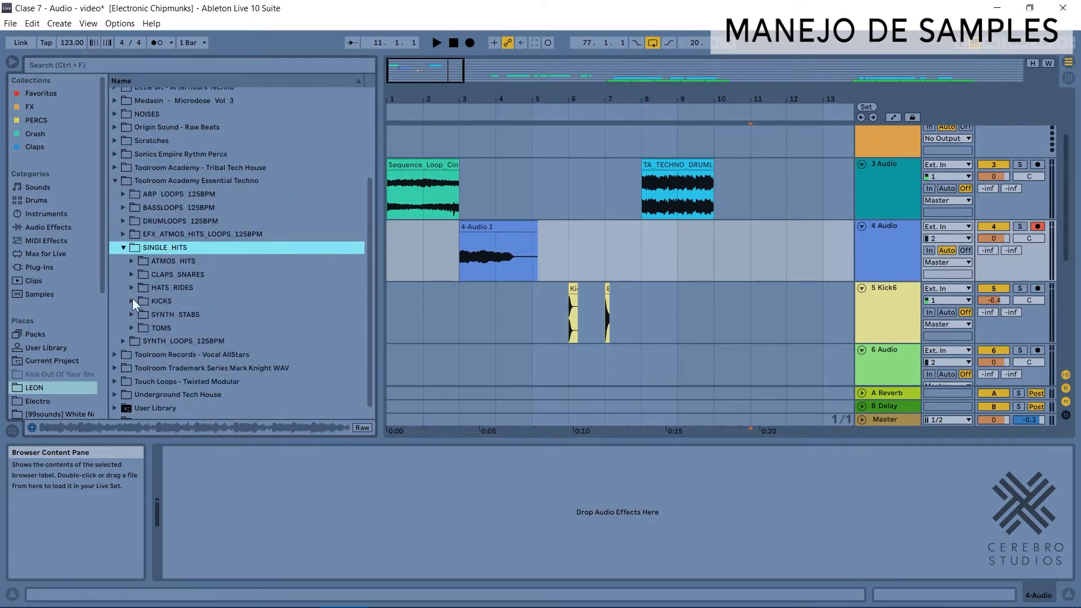
{"action": "left_click", "coordinate": [131, 315]}
Preview several synth stabs and place TA_TECHNO_STAB_13_Eb.wav on the 4 Audio track at bar 11
{"action": "left_click", "coordinate": [144, 340]}
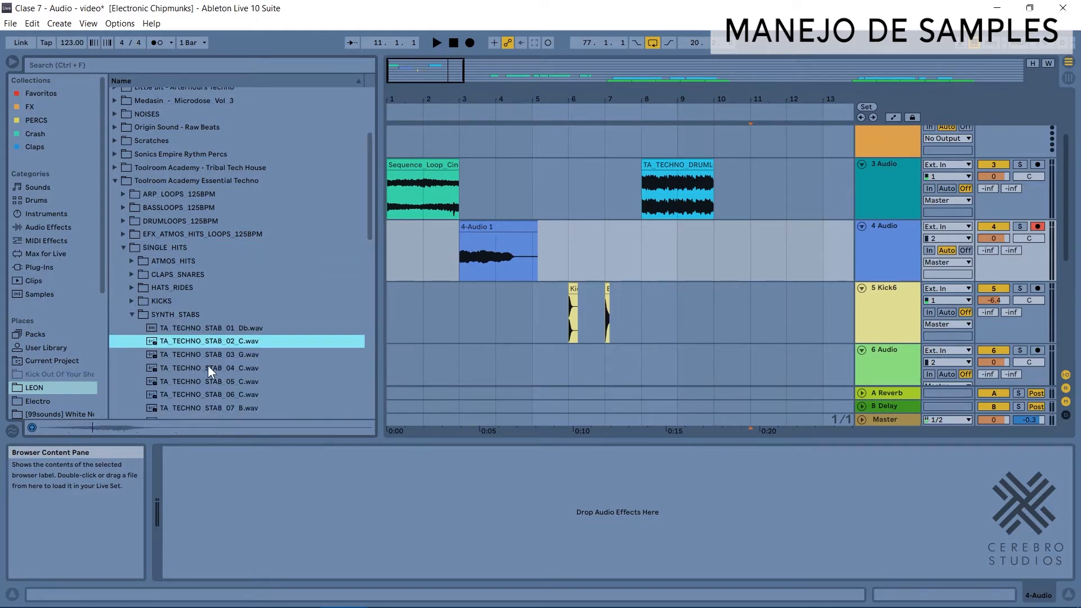
{"action": "scroll", "coordinate": [214, 371], "scroll_direction": "down", "scroll_amount": 2}
{"action": "left_click", "coordinate": [224, 377]}
{"action": "scroll", "coordinate": [221, 355], "scroll_direction": "down", "scroll_amount": 3}
{"action": "left_click", "coordinate": [219, 345]}
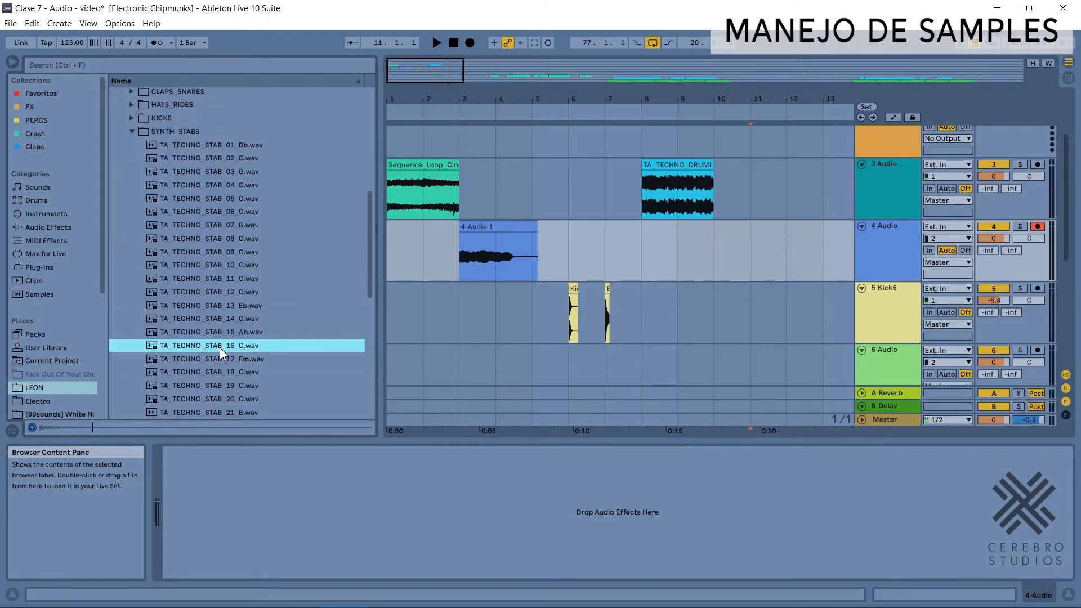
{"action": "key", "text": "Down"}
{"action": "left_click", "coordinate": [215, 310]}
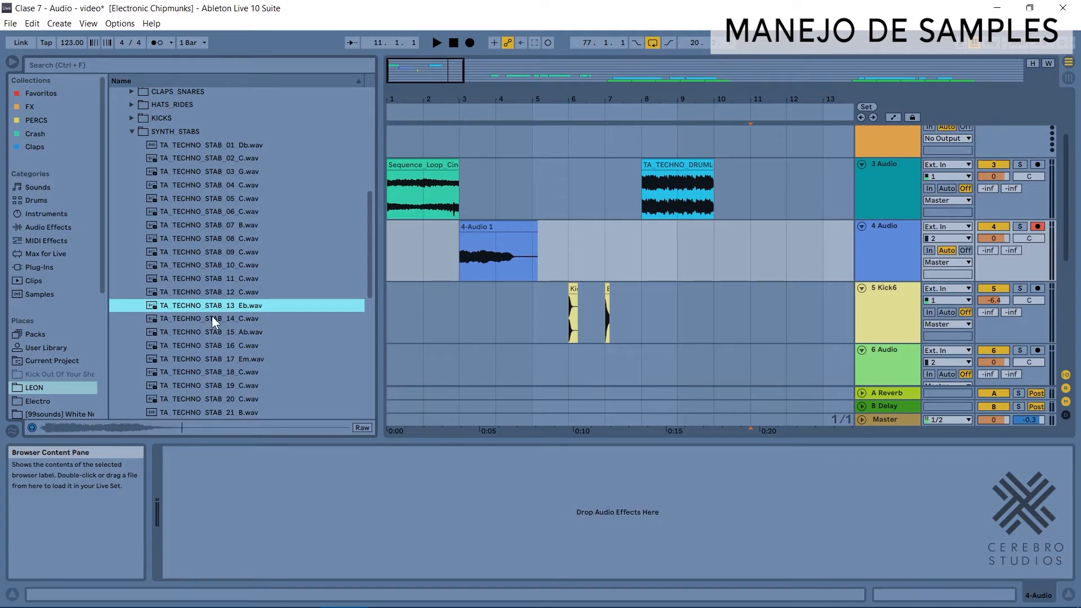
{"action": "left_click_drag", "start_coordinate": [201, 308], "coordinate": [758, 258]}
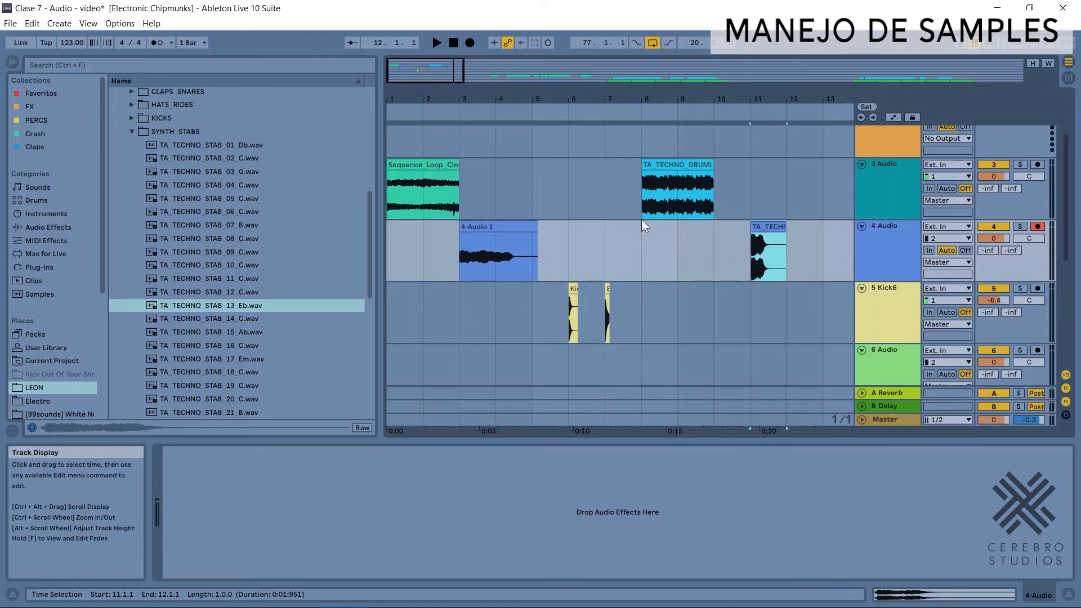
Preview the TA_TECHNO_STAB_08_C.wav and TA_TECHNO_STAB_04_C.wav samples
{"action": "left_click", "coordinate": [248, 239]}
{"action": "left_click", "coordinate": [233, 185]}
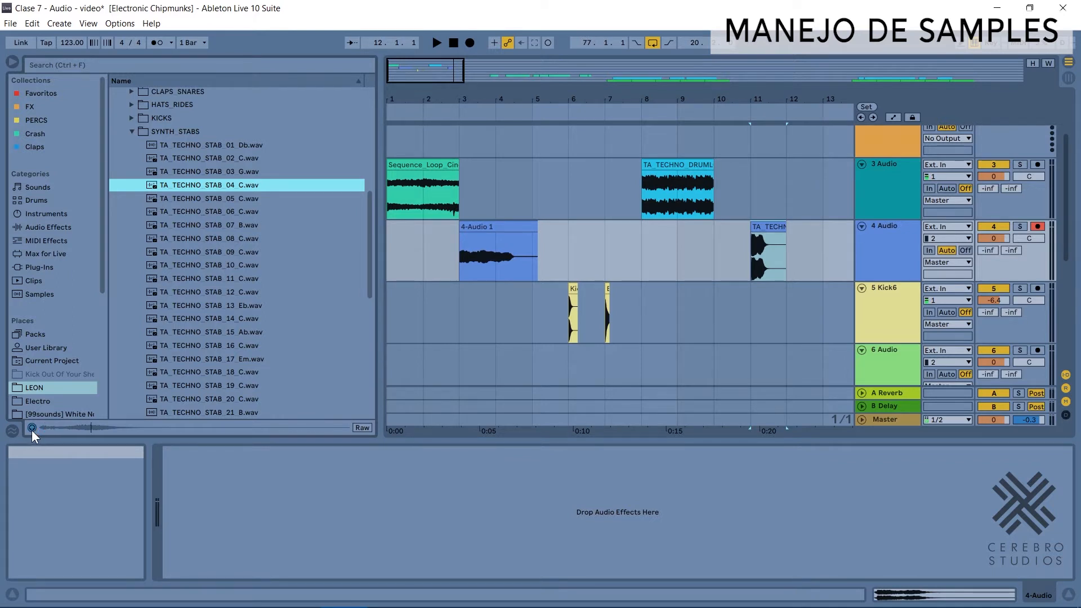
Set a fixed grid of 1/2 and copy the half-bar kick section at bar 6 of the 5 Kick6 track to bar 9
{"action": "left_click", "coordinate": [750, 337]}
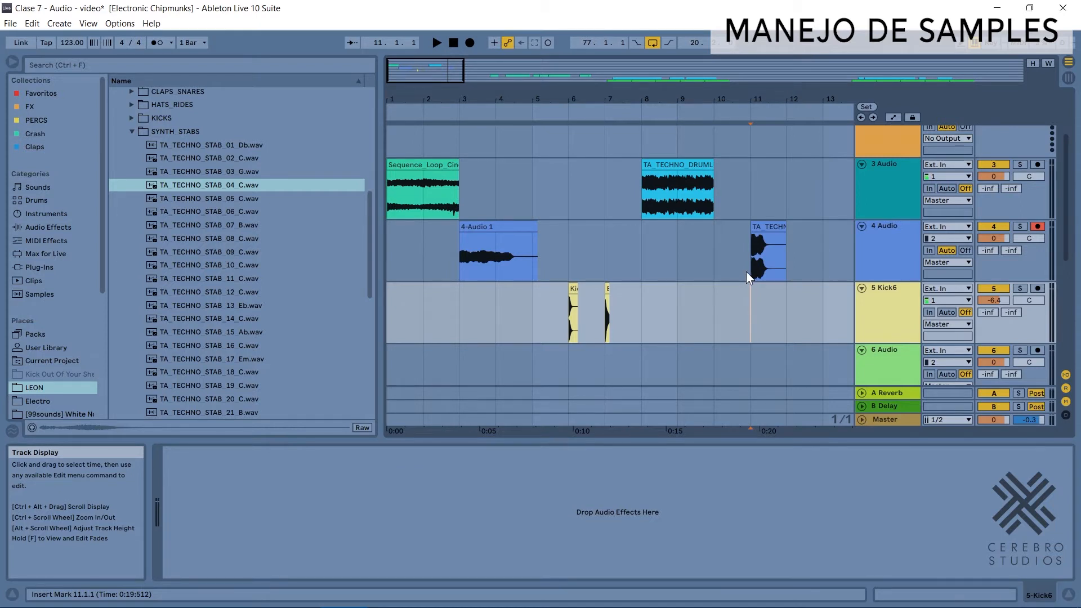
{"action": "right_click", "coordinate": [669, 304]}
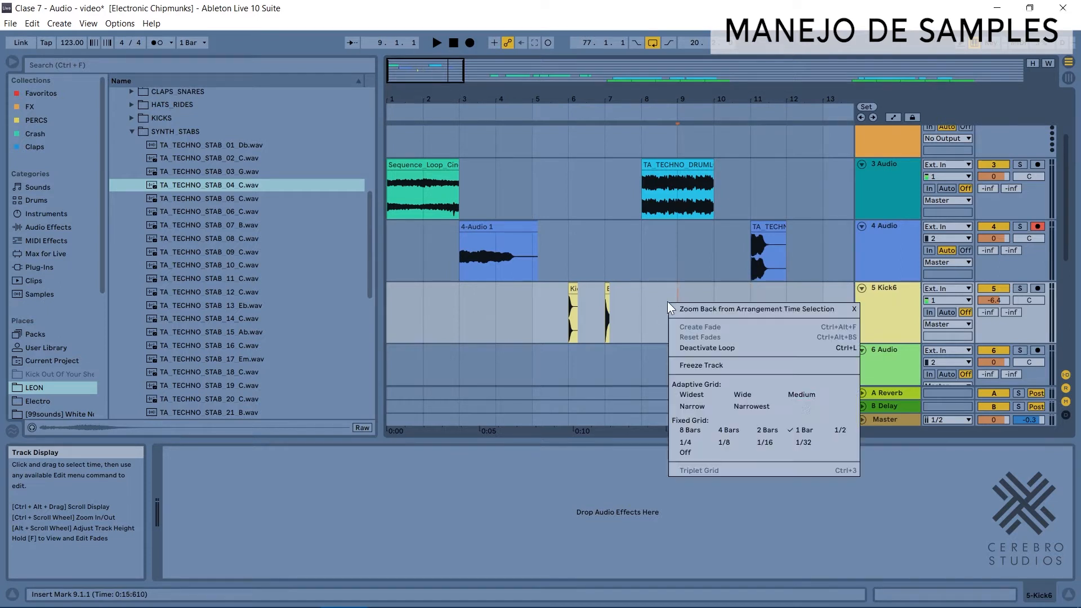
{"action": "left_click", "coordinate": [839, 429]}
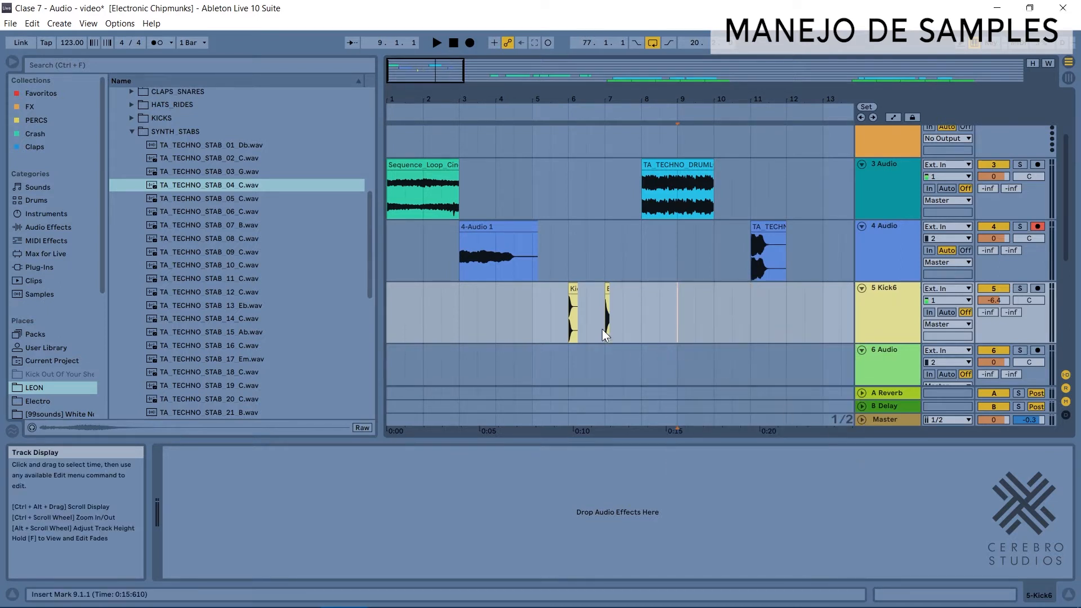
{"action": "left_click_drag", "start_coordinate": [586, 321], "coordinate": [567, 316]}
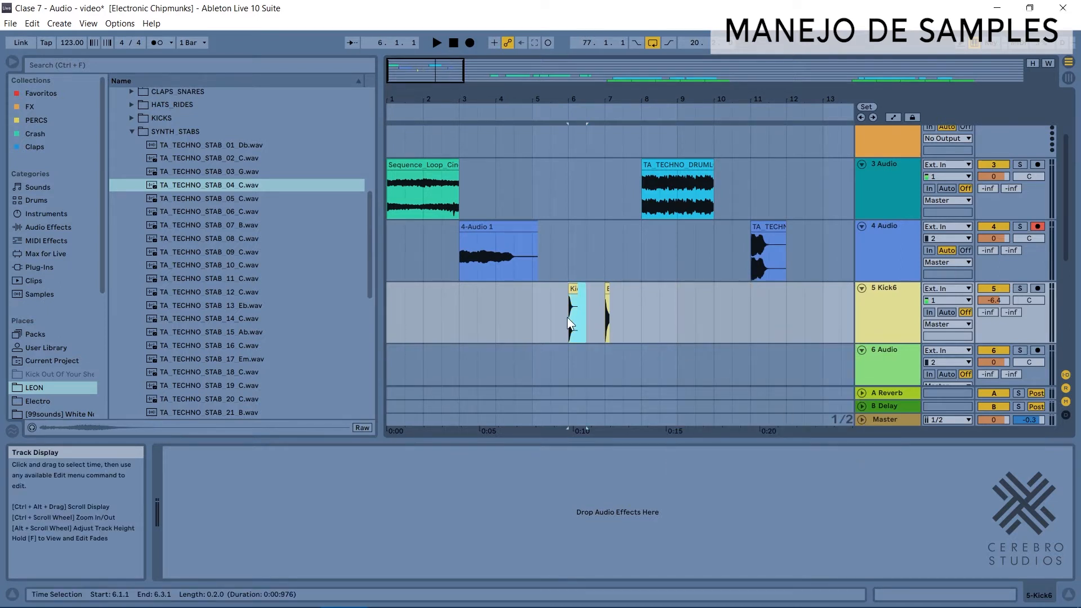
{"action": "left_click", "coordinate": [678, 309]}
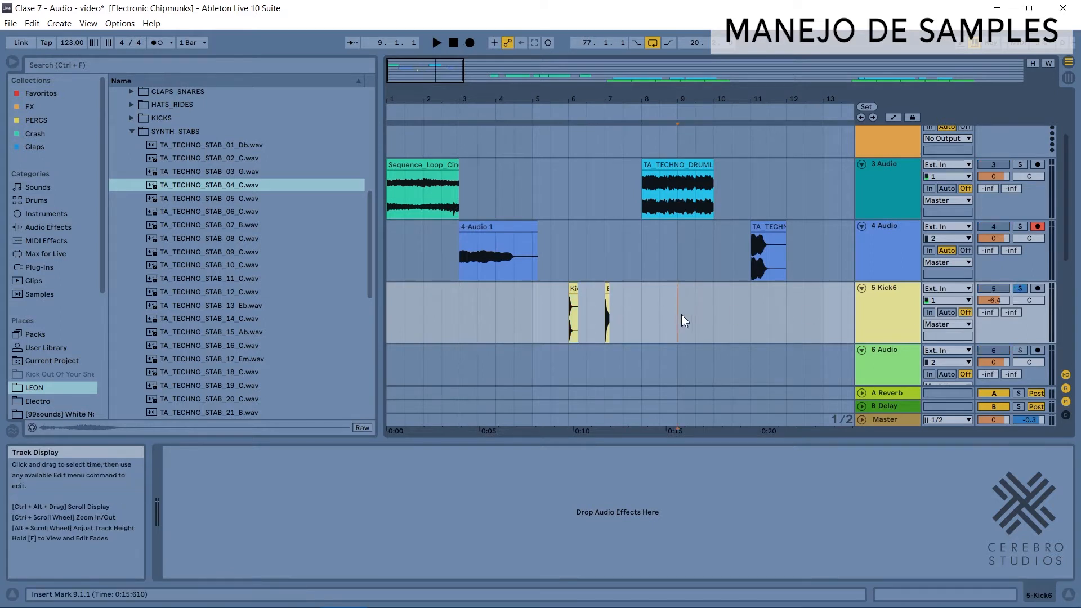
{"action": "key", "text": "ctrl+v"}
Duplicate the pasted kick section four times in a row up to bar 11 and play the sequence from bar 9
{"action": "key", "text": "ctrl+d"}
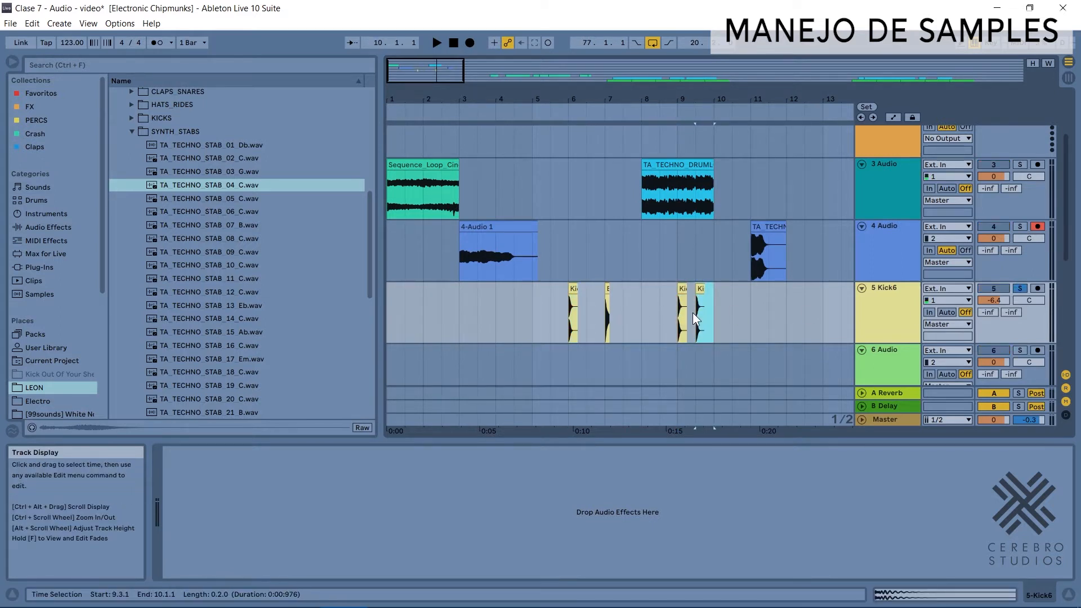
{"action": "key", "text": "ctrl+d"}
{"action": "key", "text": "ctrl+d"}
{"action": "key", "text": "ctrl+d"}
{"action": "left_click", "coordinate": [678, 319]}
{"action": "key", "text": "space"}
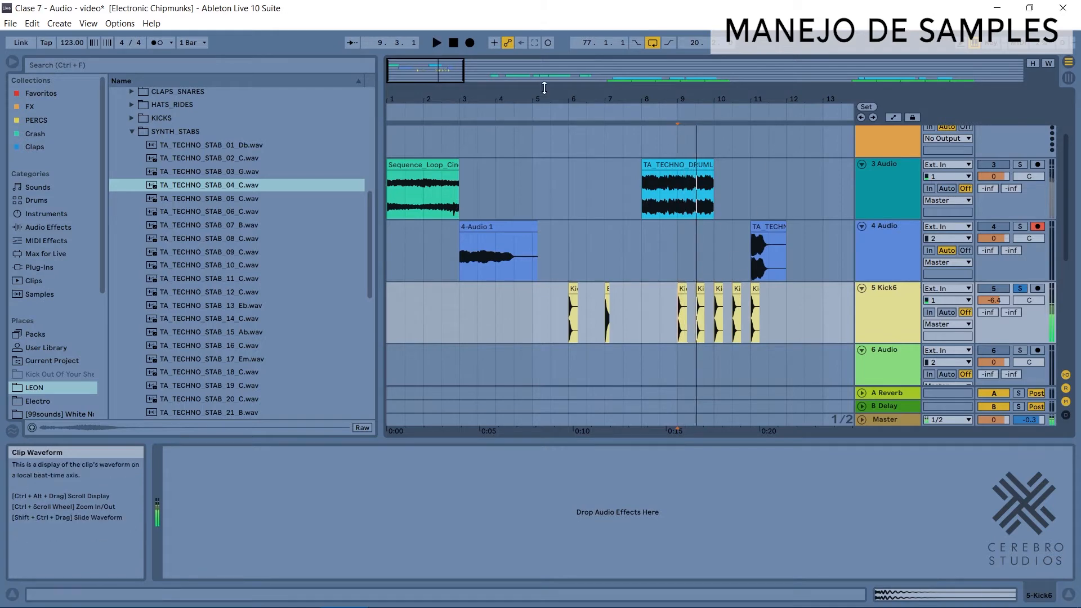
Set a fixed grid of 1/4 and duplicate the kick at bar 9 six times to place one on every beat
{"action": "left_click_drag", "start_coordinate": [544, 88], "coordinate": [474, 267]}
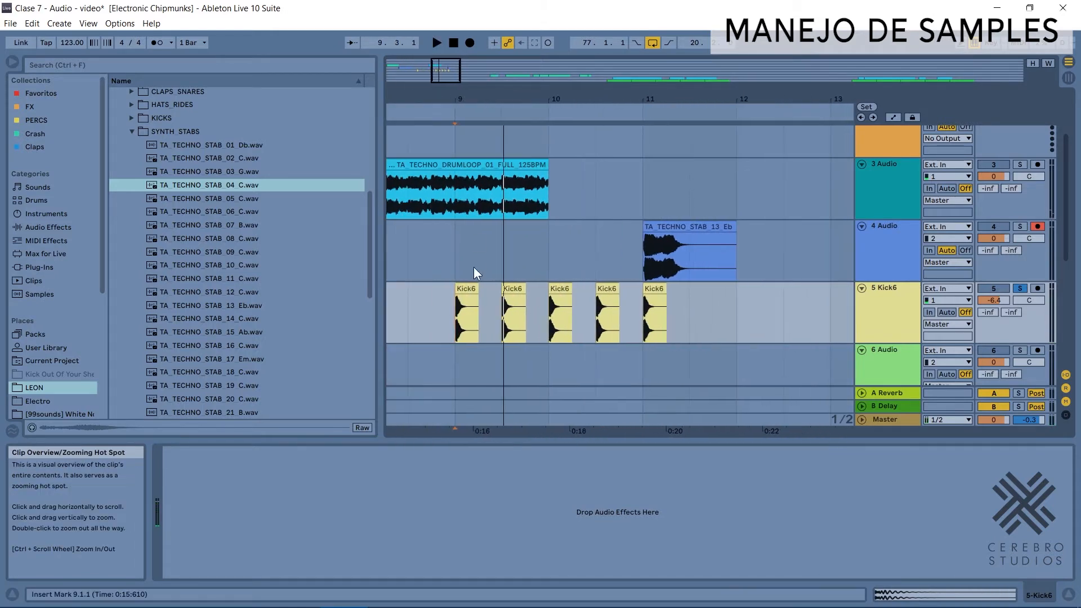
{"action": "right_click", "coordinate": [448, 292]}
{"action": "left_click", "coordinate": [536, 535]}
{"action": "left_click", "coordinate": [470, 329]}
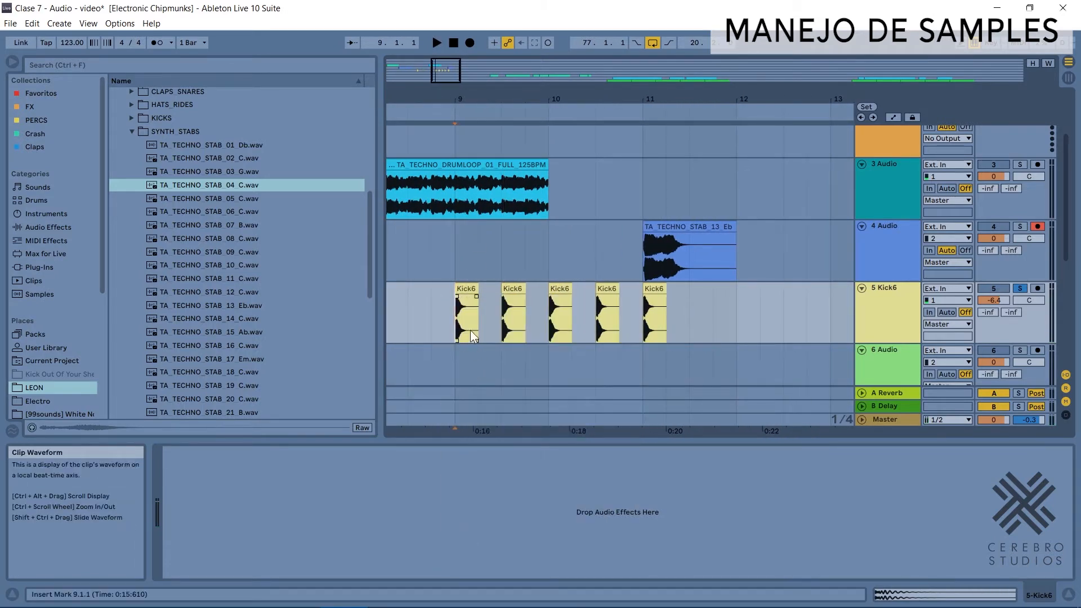
{"action": "key", "text": "ctrl+d"}
{"action": "key", "text": "ctrl+d"}
{"action": "key", "text": "ctrl+d"}
{"action": "key", "text": "ctrl+d"}
{"action": "key", "text": "ctrl+d"}
{"action": "key", "text": "ctrl+d"}
Insert a new audio track below 5 Kick6 and solo it together with the kick track
{"action": "scroll", "coordinate": [760, 298], "scroll_direction": "down", "scroll_amount": 1}
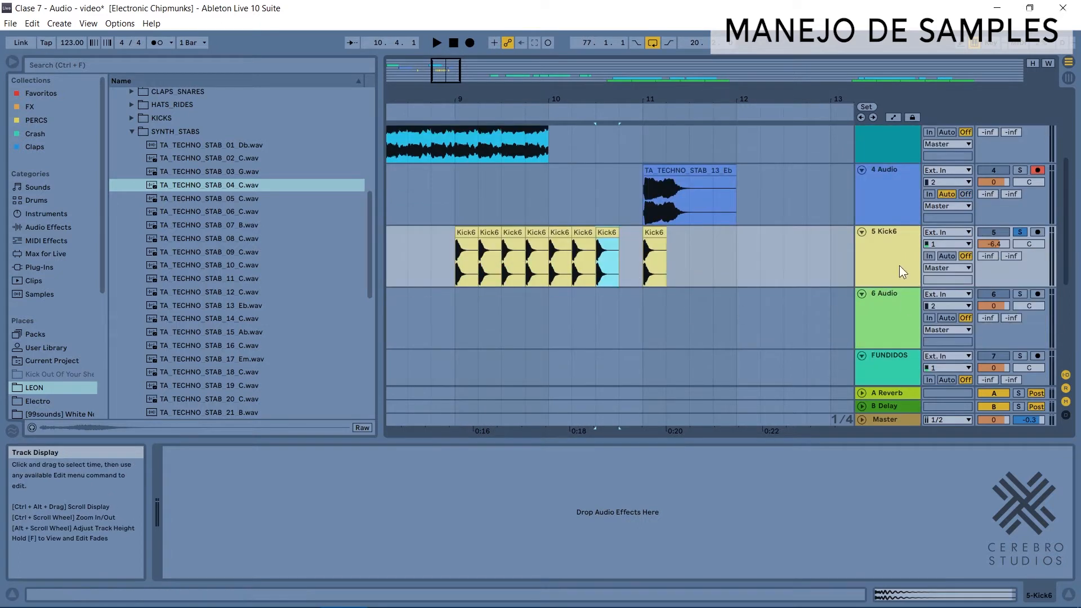
{"action": "key", "text": "ctrl+t"}
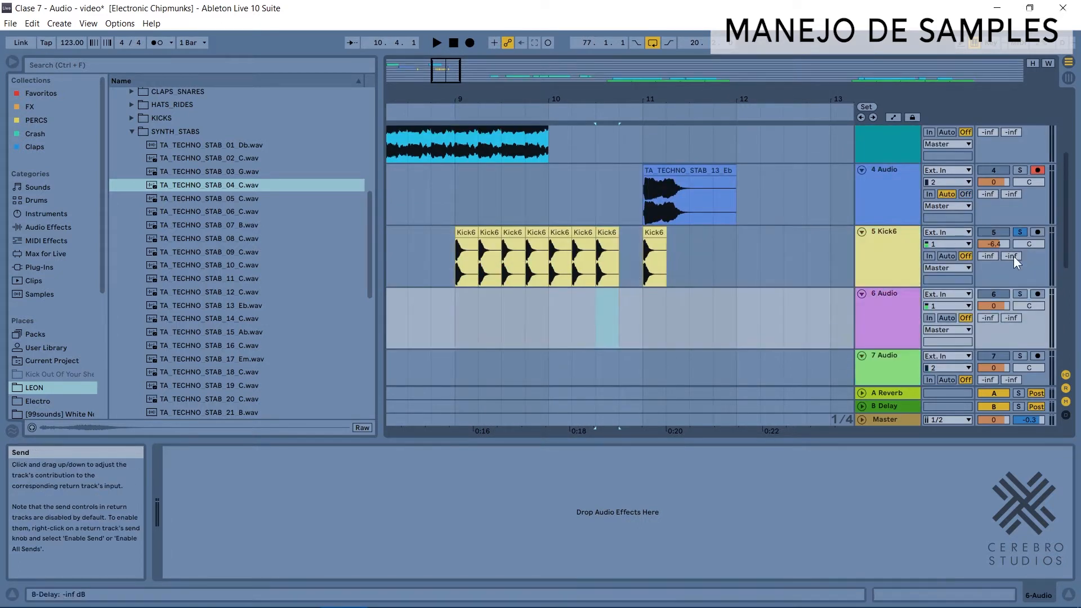
{"action": "left_click", "coordinate": [1020, 293], "text": "ctrl"}
Preview hats from the HATS_RIDES folder and place TA_TECHNO_HAT_11.wav on the new 6 Audio track in bar 9
{"action": "scroll", "coordinate": [185, 236], "scroll_direction": "up", "scroll_amount": 3}
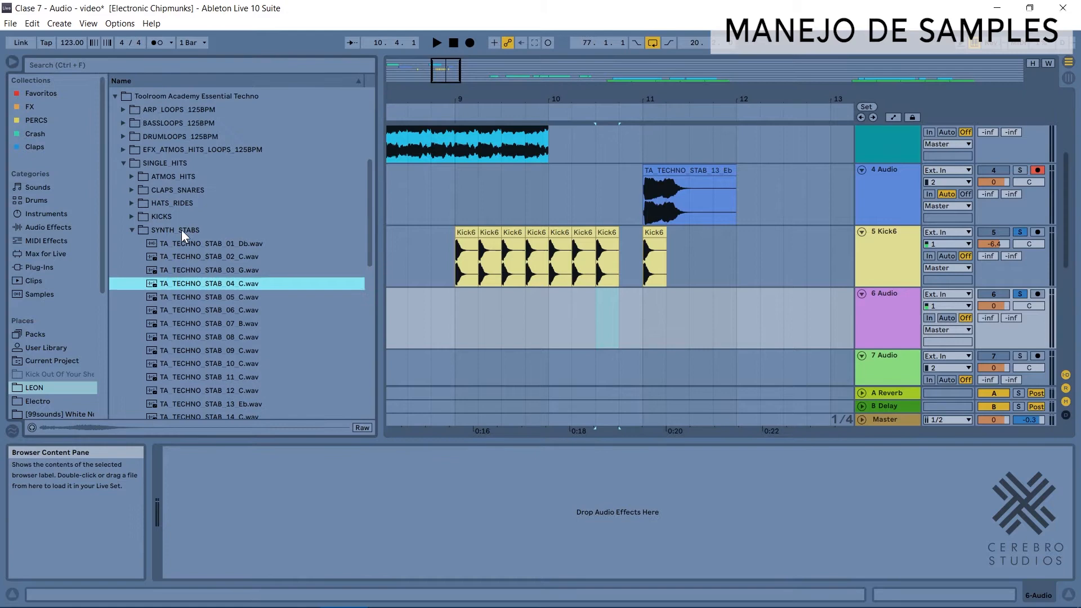
{"action": "left_click", "coordinate": [132, 204]}
{"action": "left_click", "coordinate": [156, 291]}
{"action": "scroll", "coordinate": [162, 292], "scroll_direction": "down", "scroll_amount": 2}
{"action": "left_click", "coordinate": [161, 314]}
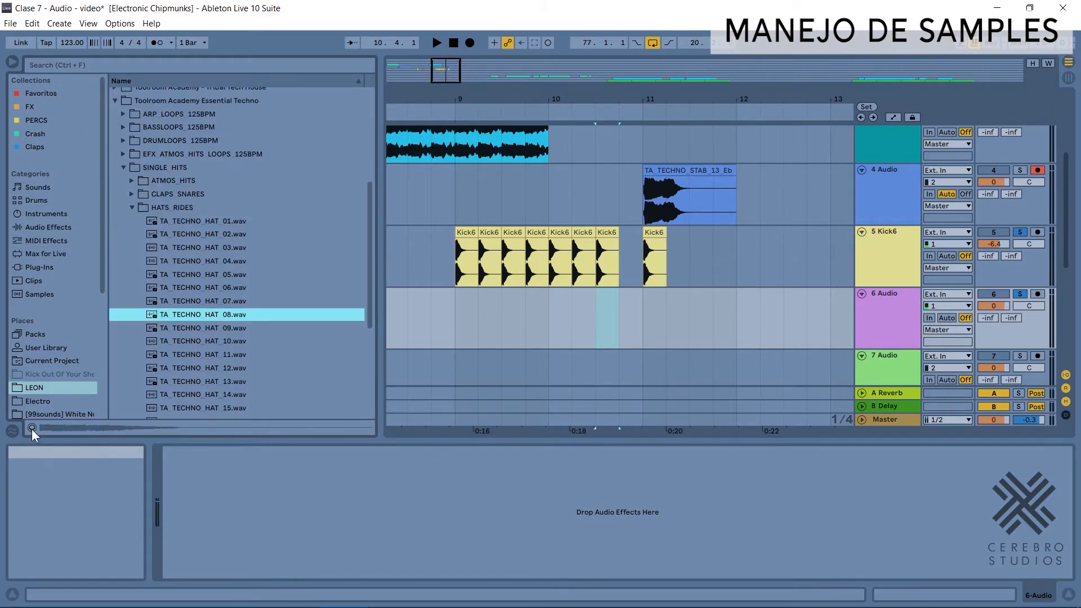
{"action": "left_click", "coordinate": [223, 358]}
{"action": "left_click_drag", "start_coordinate": [204, 355], "coordinate": [482, 314]}
Set a fixed grid of 1/8 and split the hat clip, keeping only the eighth note starting at 9.1.3
{"action": "right_click", "coordinate": [584, 319]}
{"action": "left_click", "coordinate": [643, 482]}
{"action": "left_click", "coordinate": [457, 311]}
{"action": "key", "text": "space"}
{"action": "key", "text": "space"}
{"action": "key", "text": "ctrl+e"}
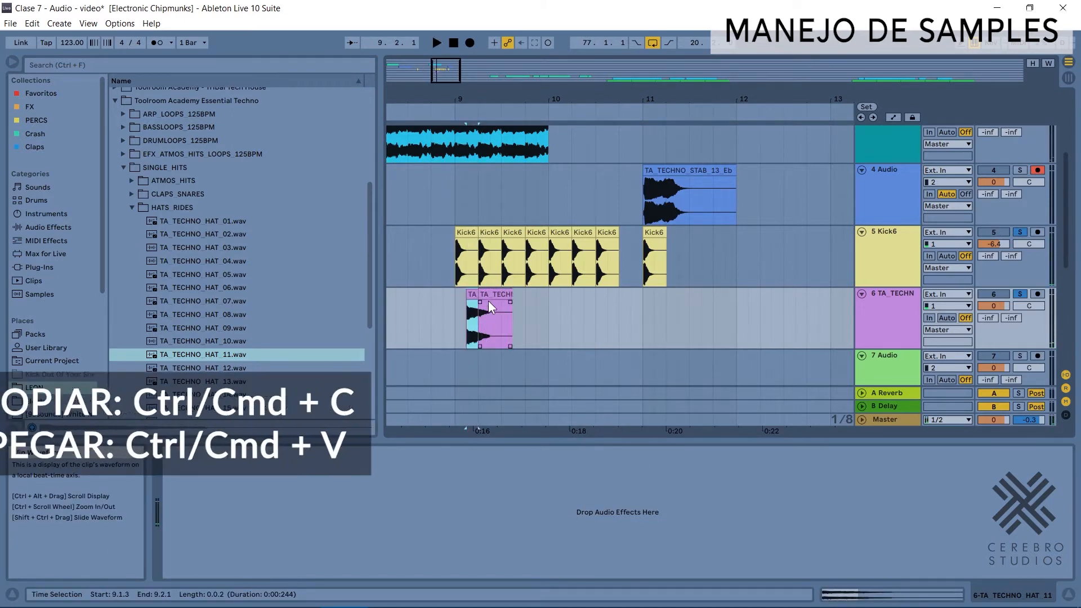
{"action": "left_click", "coordinate": [488, 295]}
{"action": "key", "text": "Delete"}
Copy the trimmed hat and paste it six times onto the following offbeats between the kicks
{"action": "left_click", "coordinate": [476, 304]}
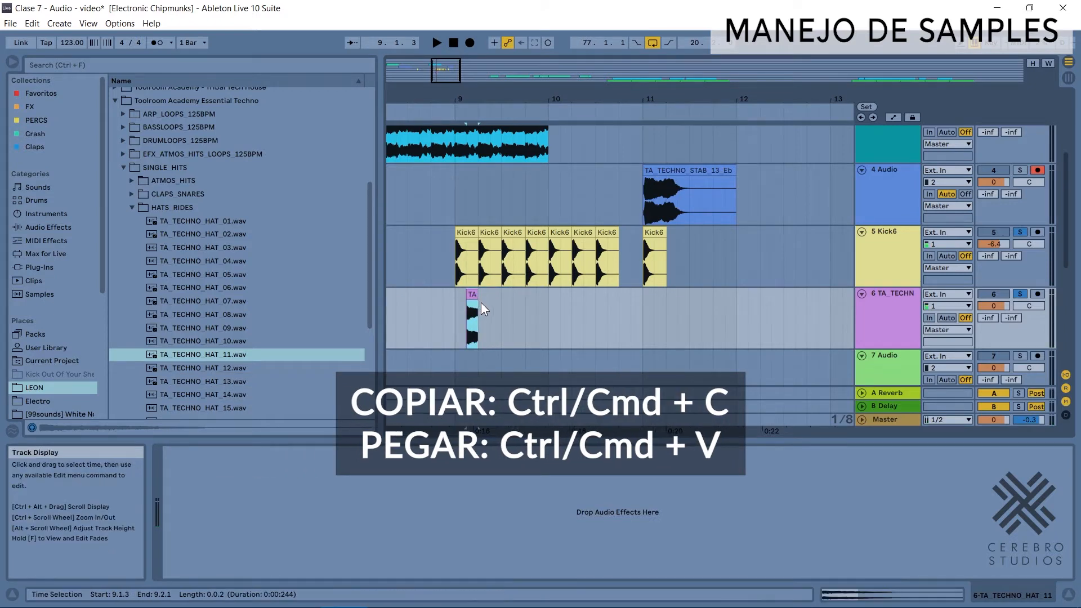
{"action": "key", "text": "ctrl+c"}
{"action": "left_click", "coordinate": [496, 304]}
{"action": "key", "text": "ctrl+v"}
{"action": "left_click", "coordinate": [512, 306]}
{"action": "key", "text": "ctrl+v"}
{"action": "left_click", "coordinate": [538, 306]}
{"action": "key", "text": "ctrl+v"}
{"action": "left_click", "coordinate": [562, 306]}
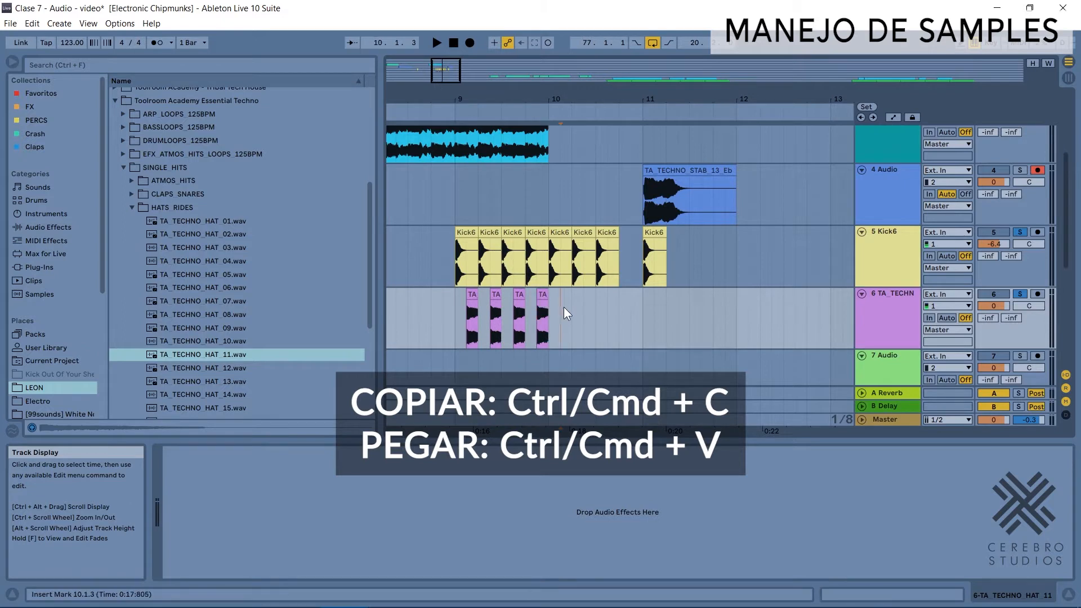
{"action": "key", "text": "ctrl+v"}
{"action": "left_click", "coordinate": [587, 307]}
{"action": "key", "text": "ctrl+v"}
{"action": "left_click", "coordinate": [610, 309]}
{"action": "key", "text": "ctrl+v"}
Play the kick and hat pattern from bar 9 and stop playback
{"action": "left_click", "coordinate": [455, 305]}
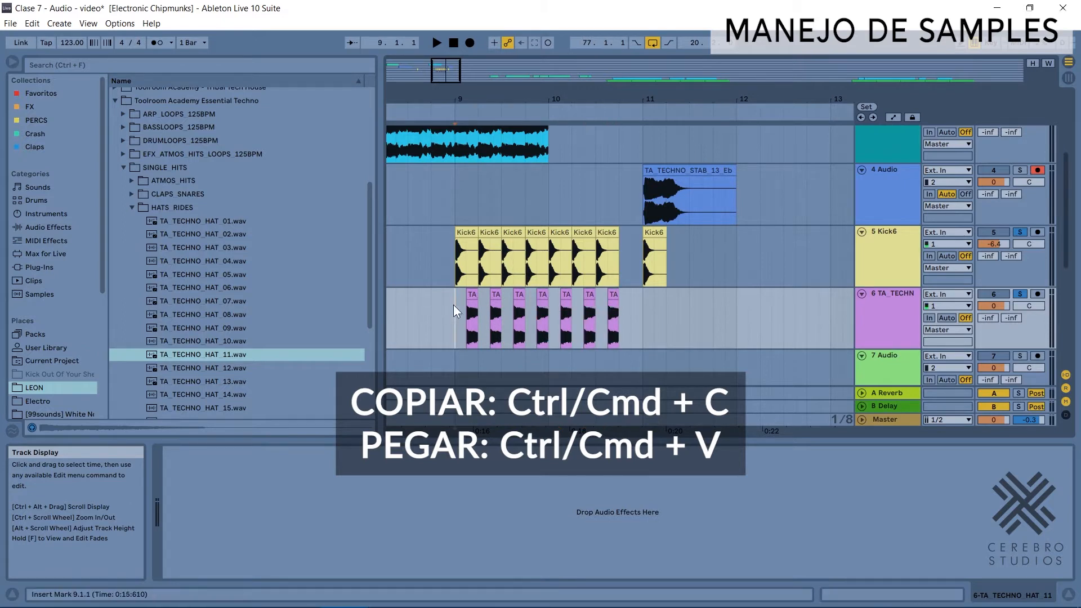
{"action": "key", "text": "space"}
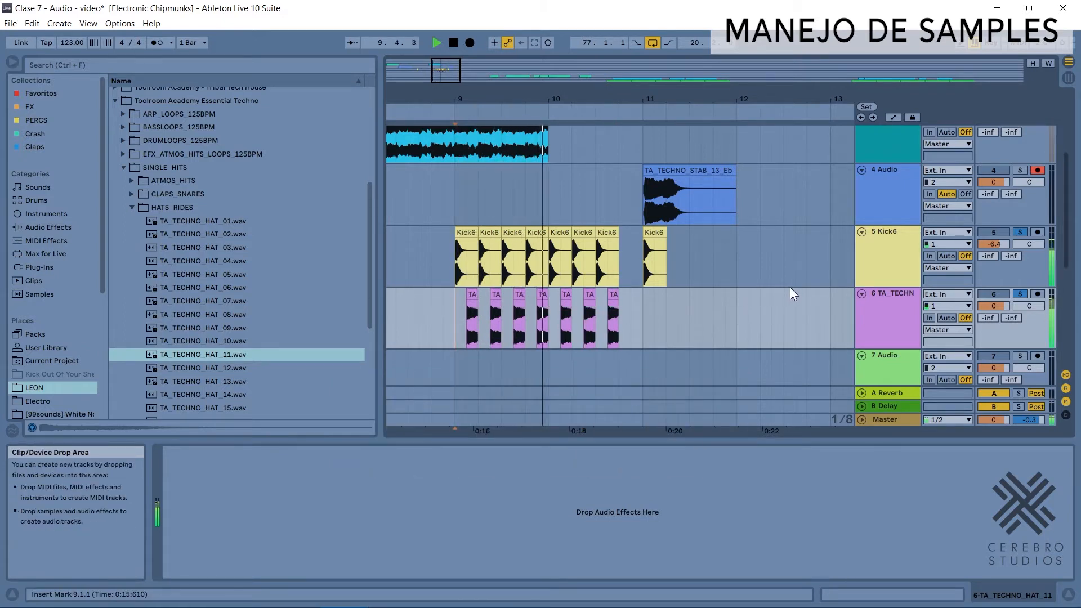
{"action": "key", "text": "space"}
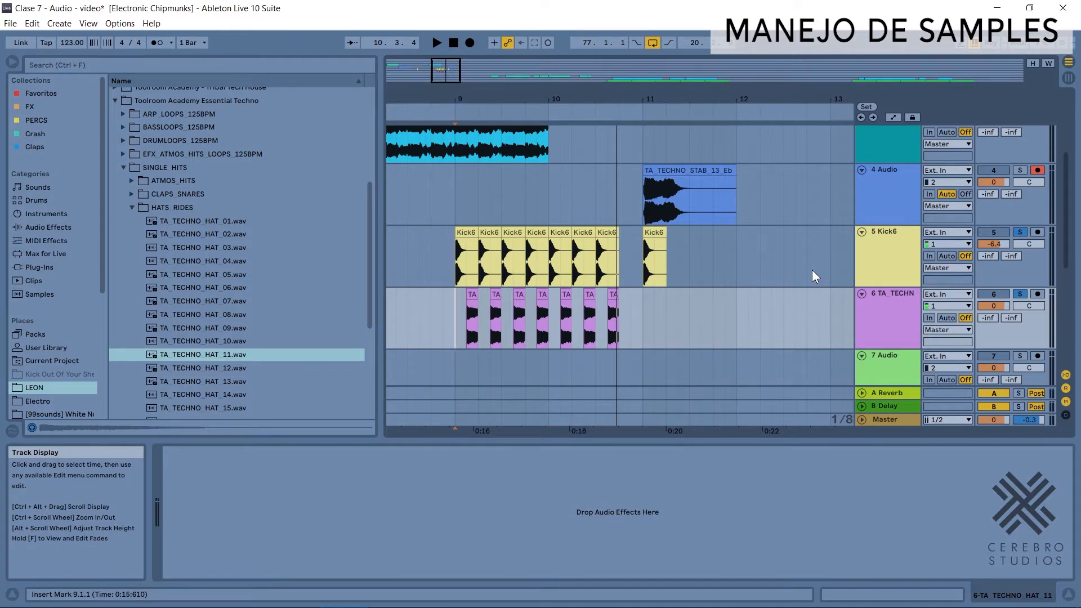
Set a fixed grid of 1/16 and insert another audio track below the hat track, with the insert mark at 9.1.2
{"action": "mouse_move", "coordinate": [540, 99]}
{"action": "left_mouse_down"}
{"action": "mouse_move", "coordinate": [540, 133]}
{"action": "mouse_move", "coordinate": [529, 113]}
{"action": "left_mouse_up"}
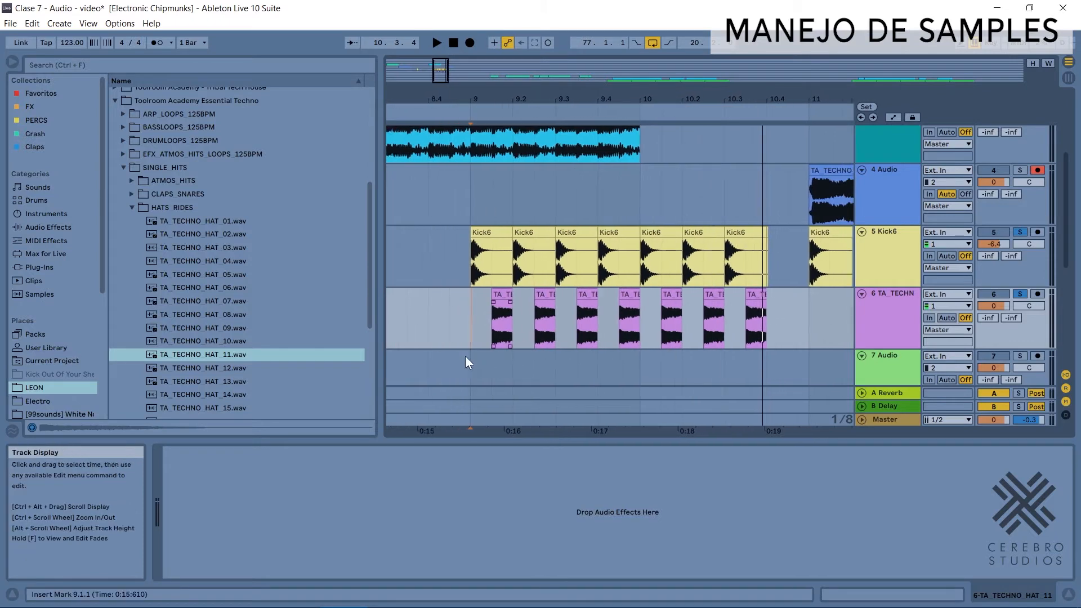
{"action": "right_click", "coordinate": [468, 328]}
{"action": "left_click", "coordinate": [562, 496]}
{"action": "left_click", "coordinate": [903, 315]}
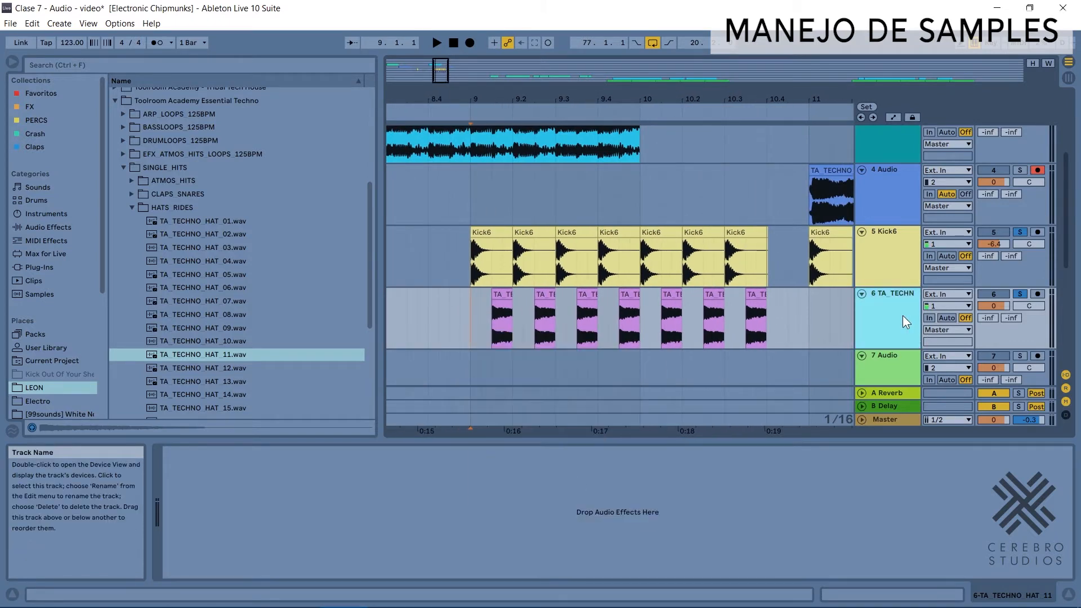
{"action": "key", "text": "ctrl+t"}
{"action": "left_click", "coordinate": [482, 335]}
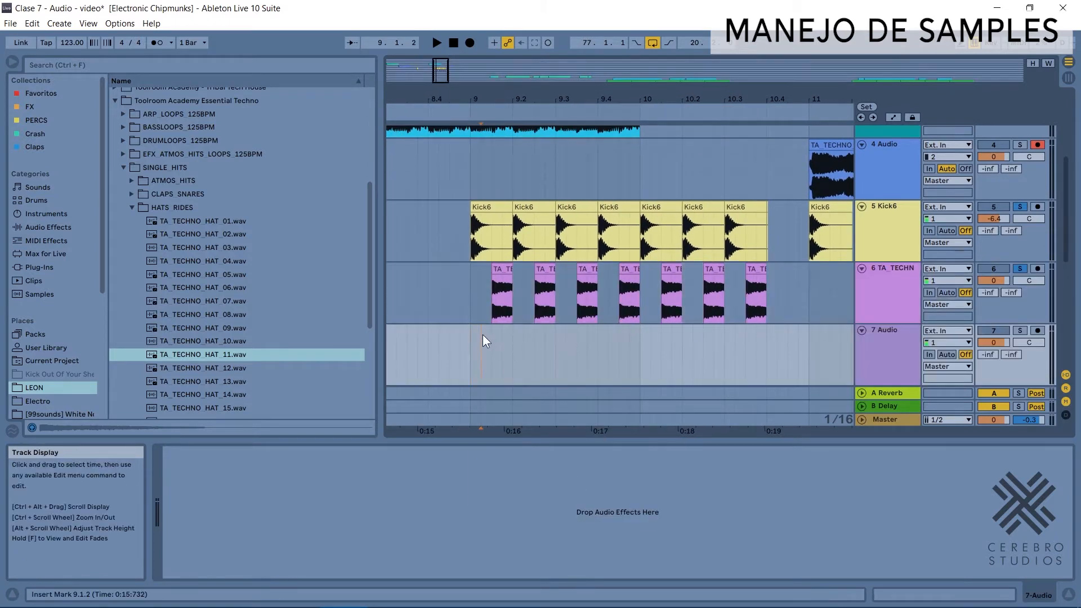
Preview more hat samples from the HATS_RIDES folder, including TA_TECHNO_HAT_15.wav
{"action": "left_click", "coordinate": [251, 389]}
{"action": "scroll", "coordinate": [242, 377], "scroll_direction": "down", "scroll_amount": 1}
{"action": "left_click", "coordinate": [232, 367]}
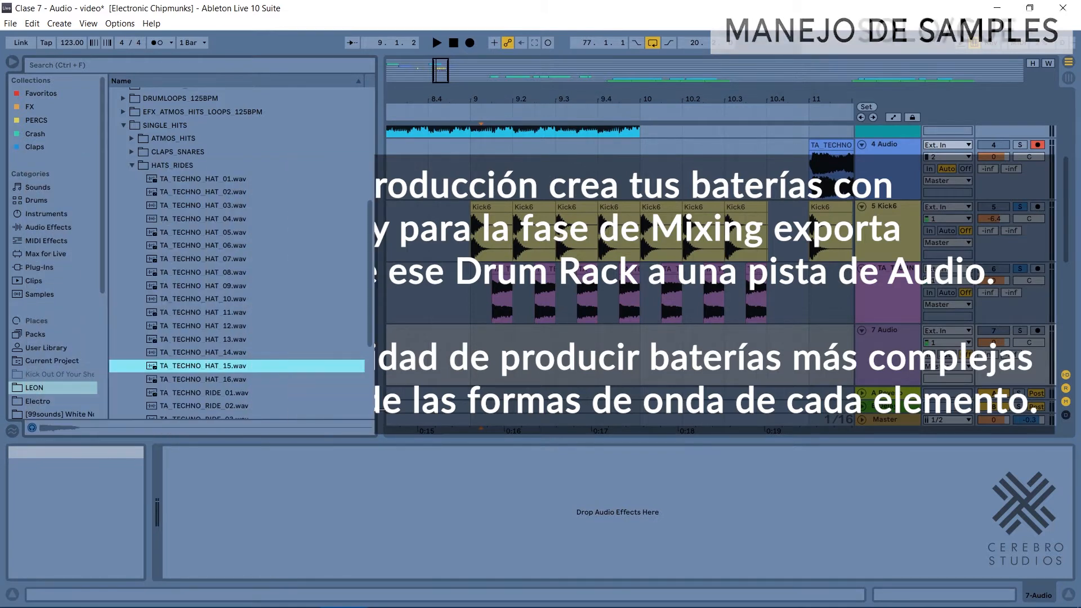
Listen briefly to the soloed kick and hat tracks from 9.1.1 to check the Solo function
{"action": "left_click", "coordinate": [471, 321]}
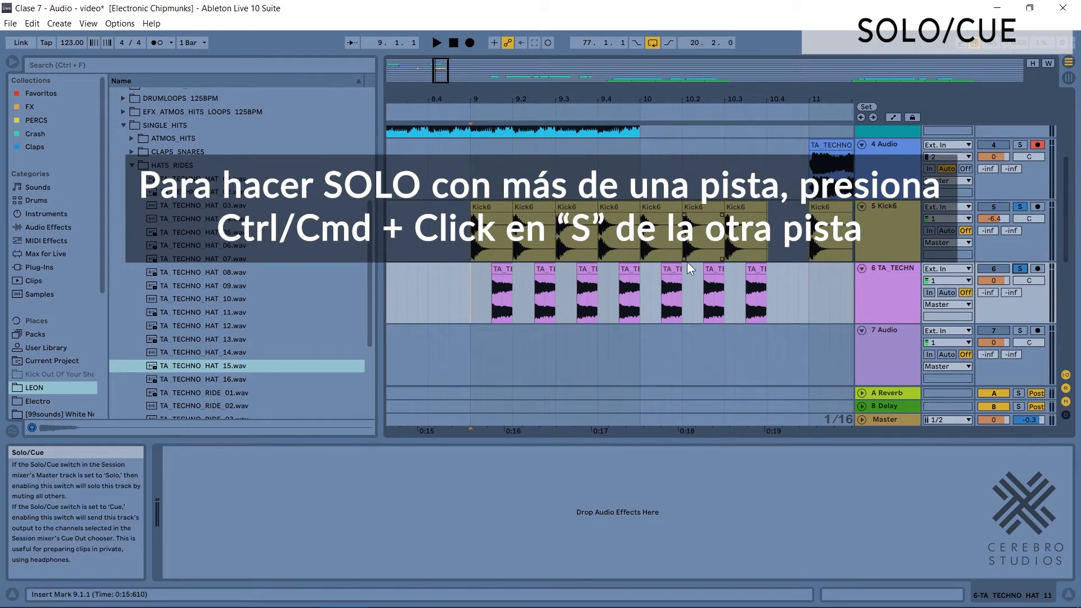
{"action": "key", "text": "space"}
{"action": "key", "text": "space"}
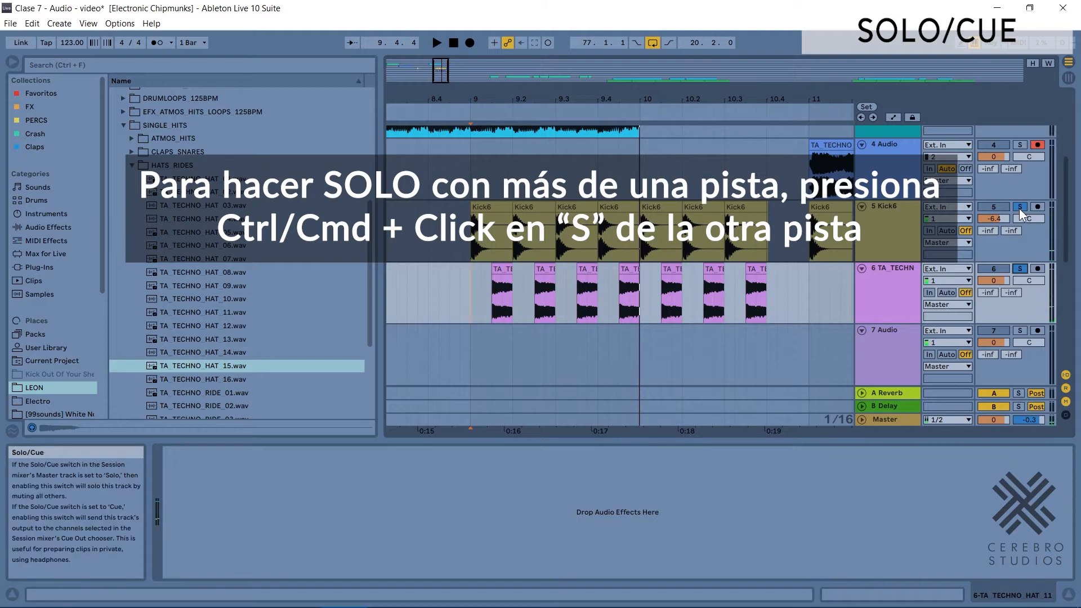
Take the kick track out of solo, listen to the hat track alone, and turn its solo off
{"action": "left_click", "coordinate": [1019, 207]}
{"action": "left_click", "coordinate": [1021, 269]}
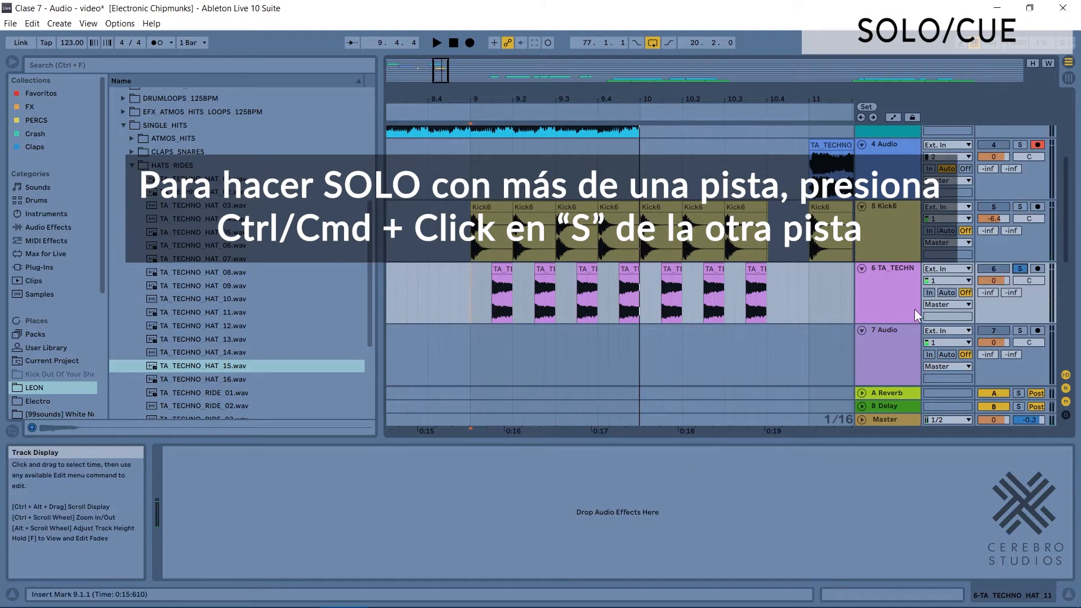
{"action": "key", "text": "space"}
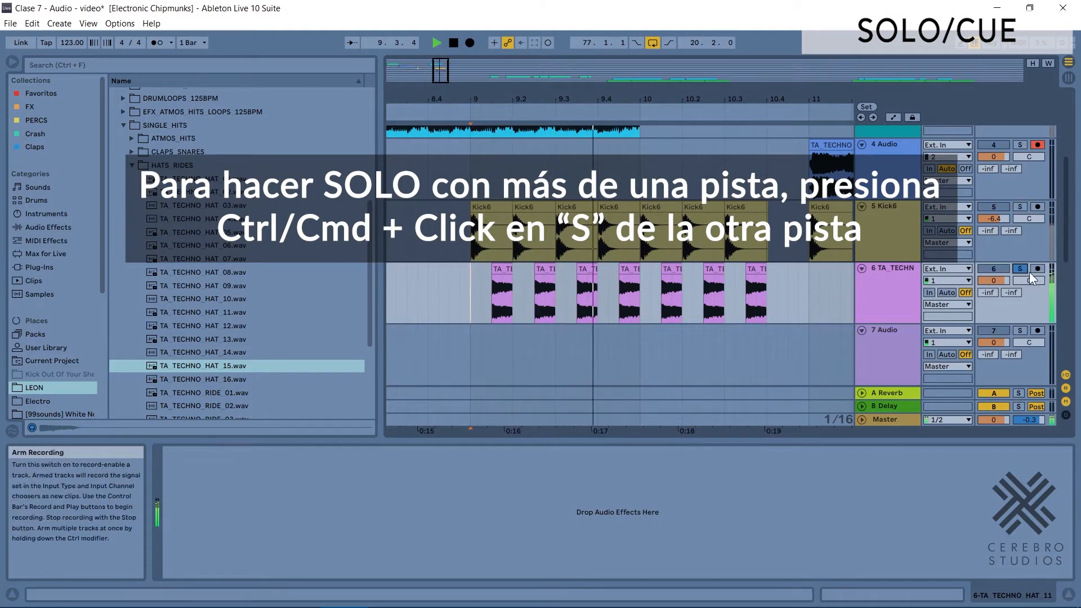
{"action": "left_click", "coordinate": [1021, 266]}
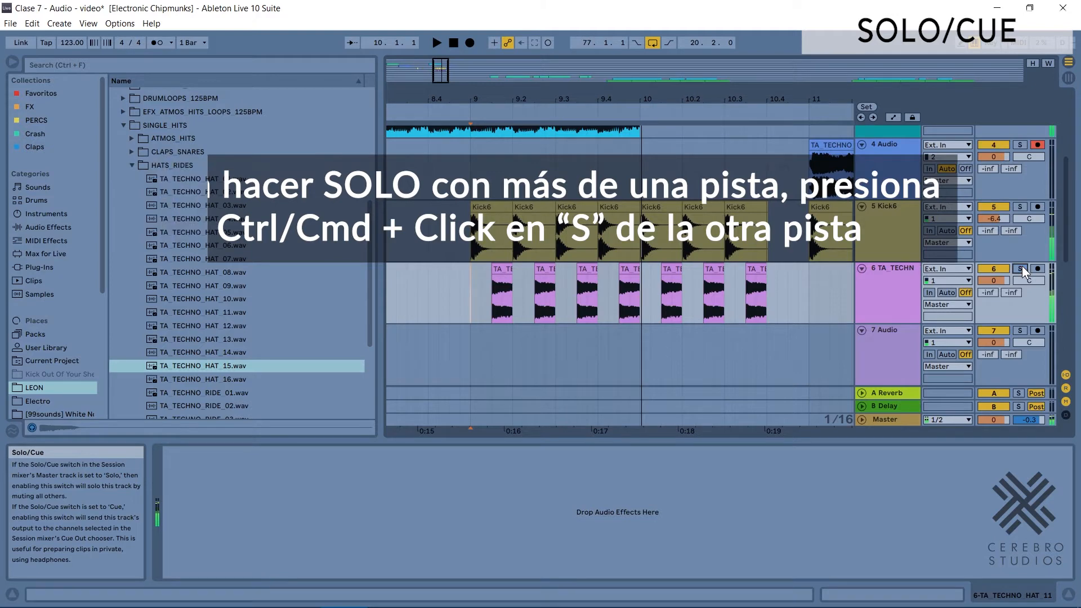
Deactivate track 6 with the hats and play the pattern without it
{"action": "left_click", "coordinate": [987, 268]}
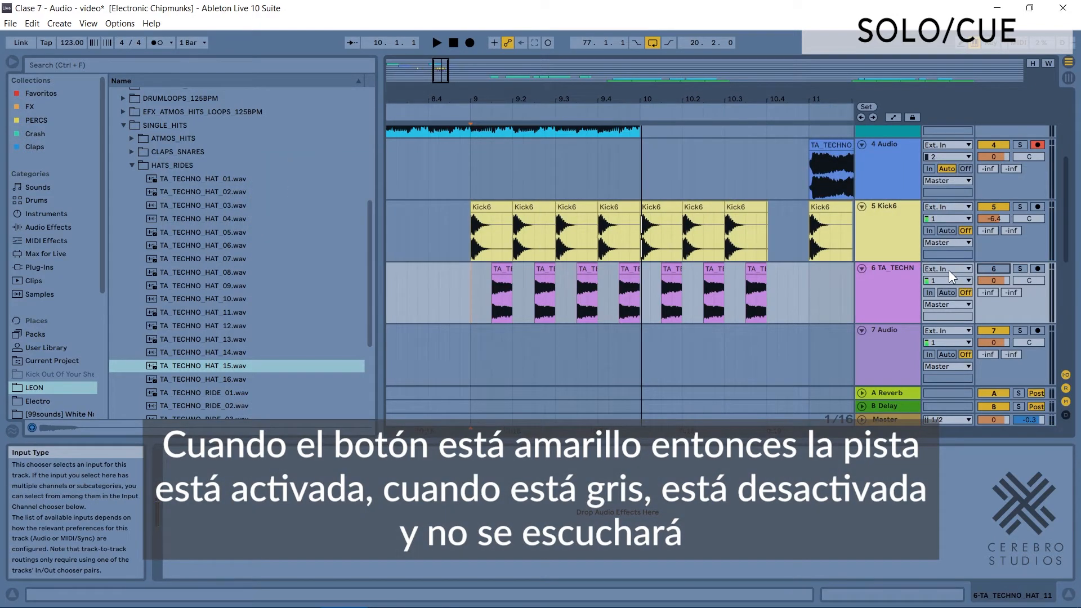
{"action": "key", "text": "space"}
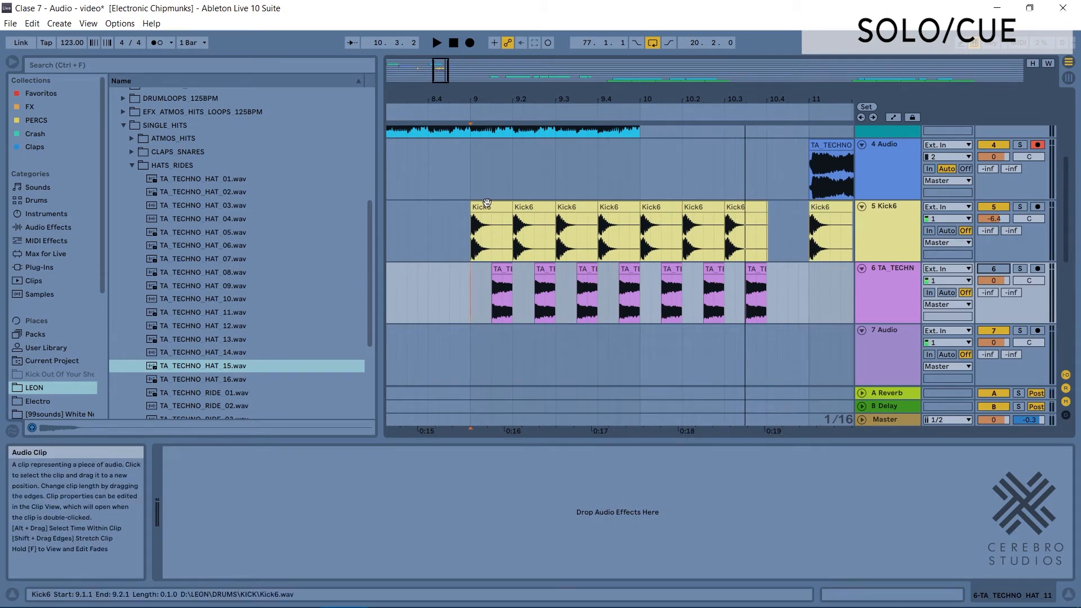
Solo the kick track, deactivate its first Kick6 clip at 9.1.1, and listen to the pattern
{"action": "left_click", "coordinate": [1020, 206]}
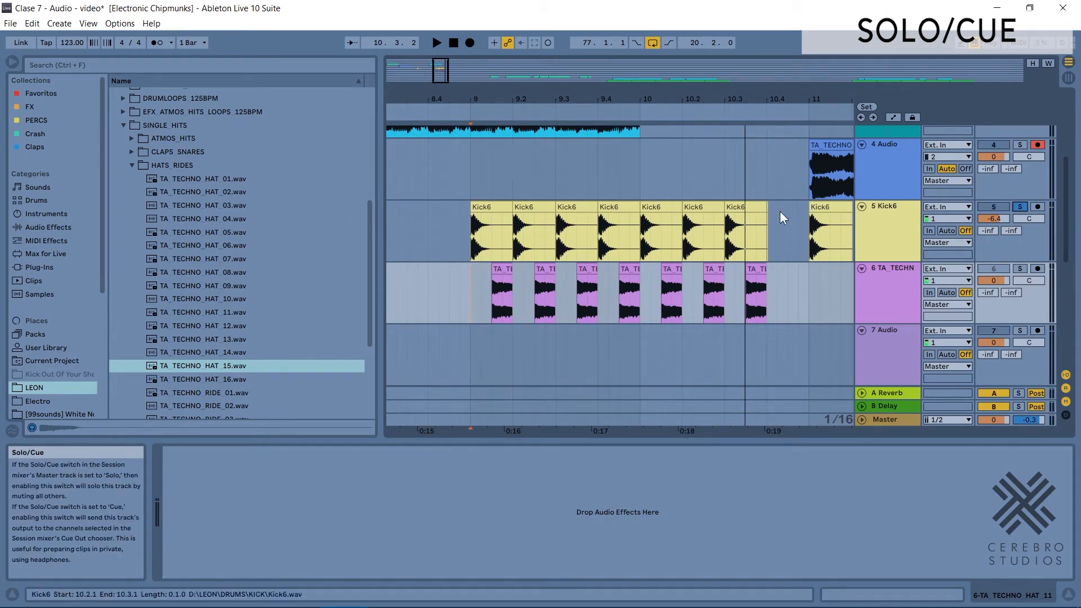
{"action": "left_click", "coordinate": [483, 222]}
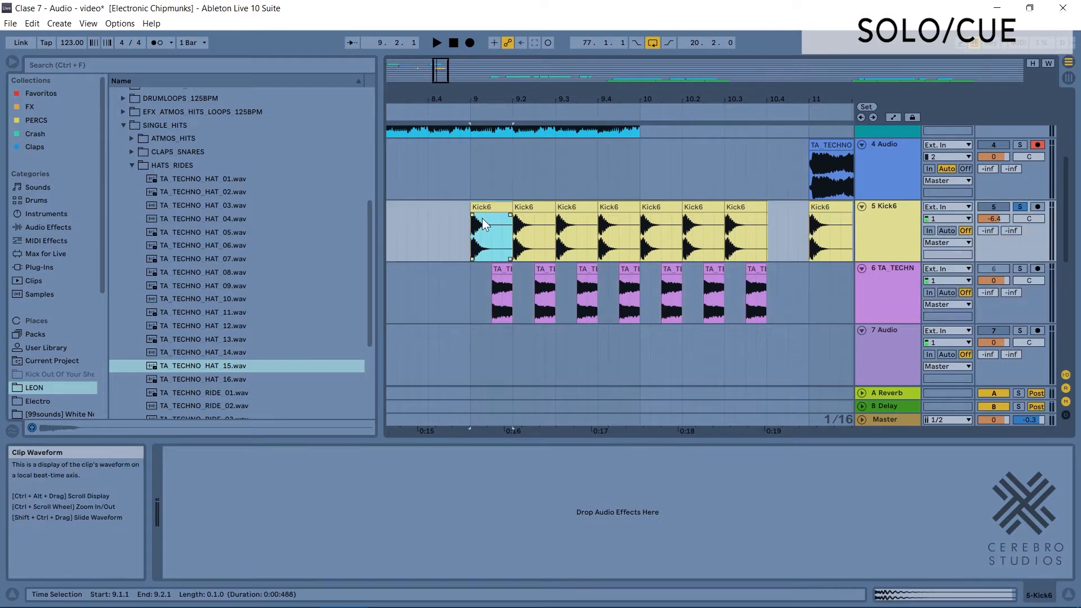
{"action": "key", "text": "0"}
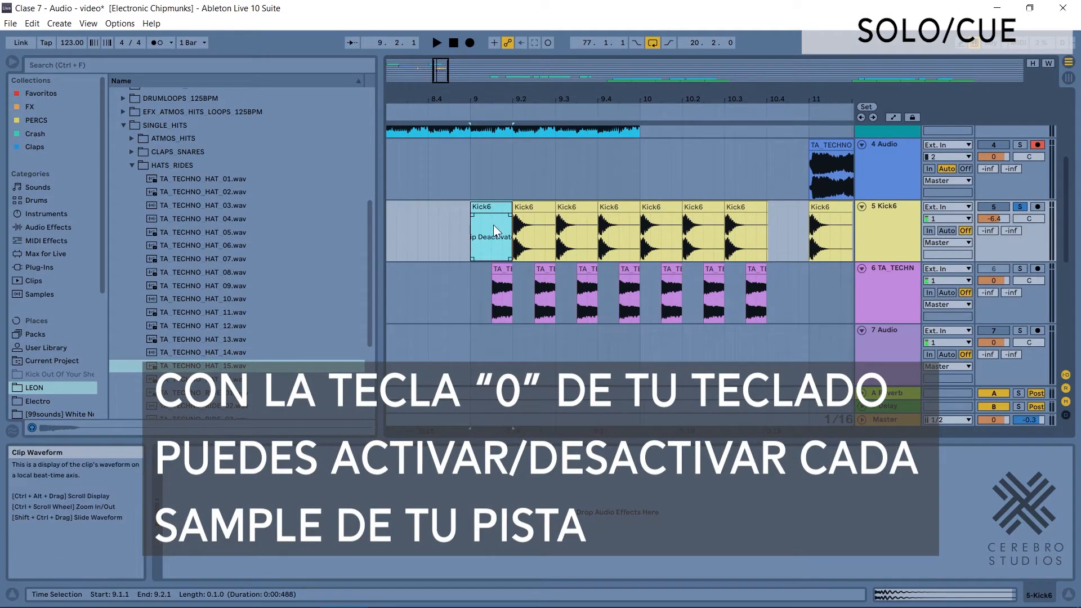
{"action": "key", "text": "space"}
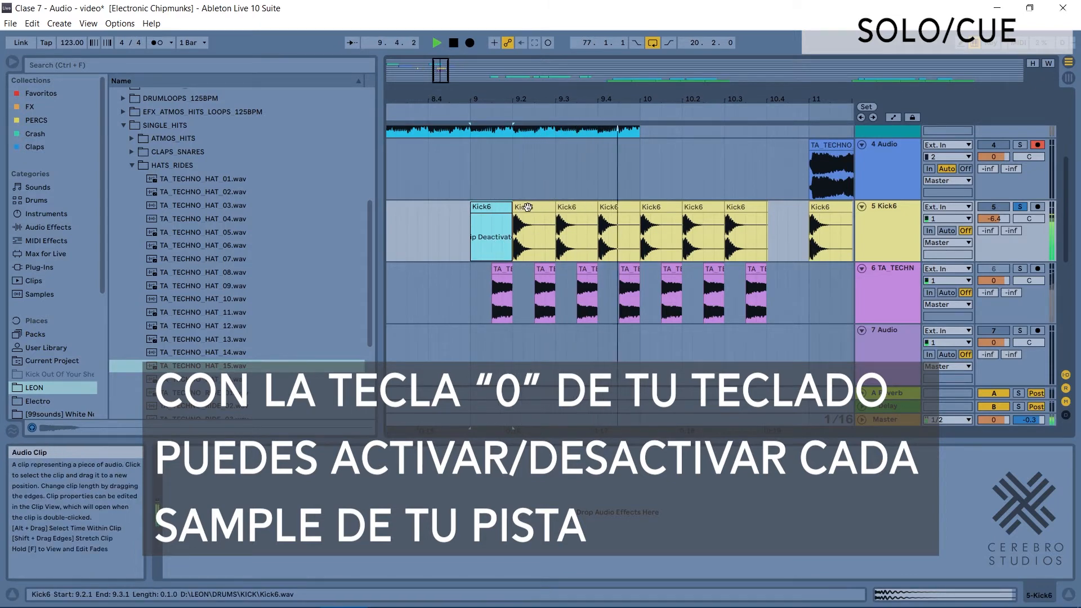
{"action": "key", "text": "space"}
Reactivate the first Kick6 clip, then switch it off and on once more
{"action": "left_click", "coordinate": [495, 216]}
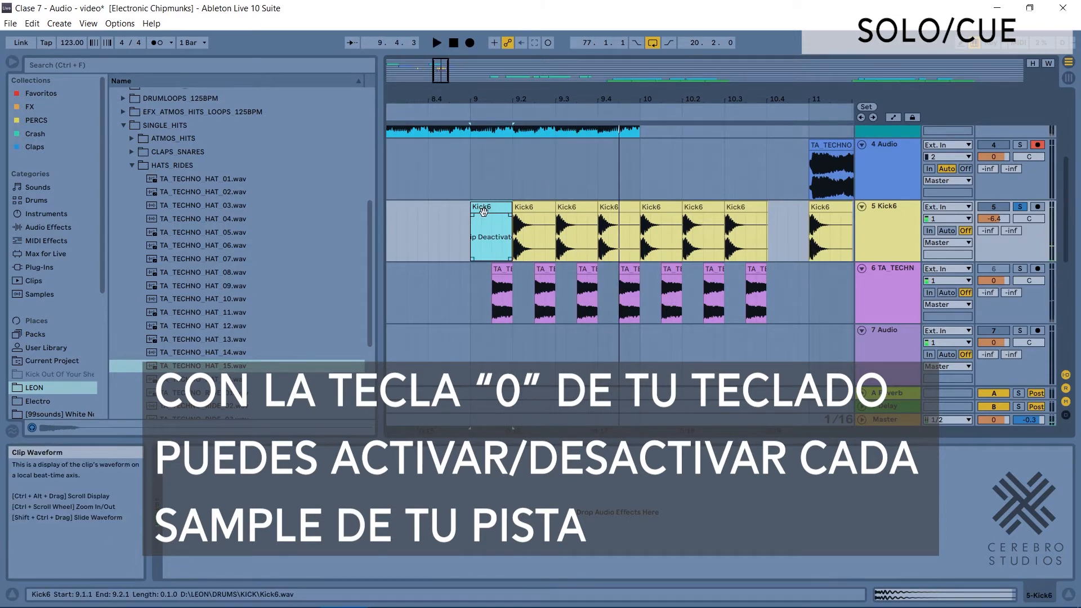
{"action": "key", "text": "0"}
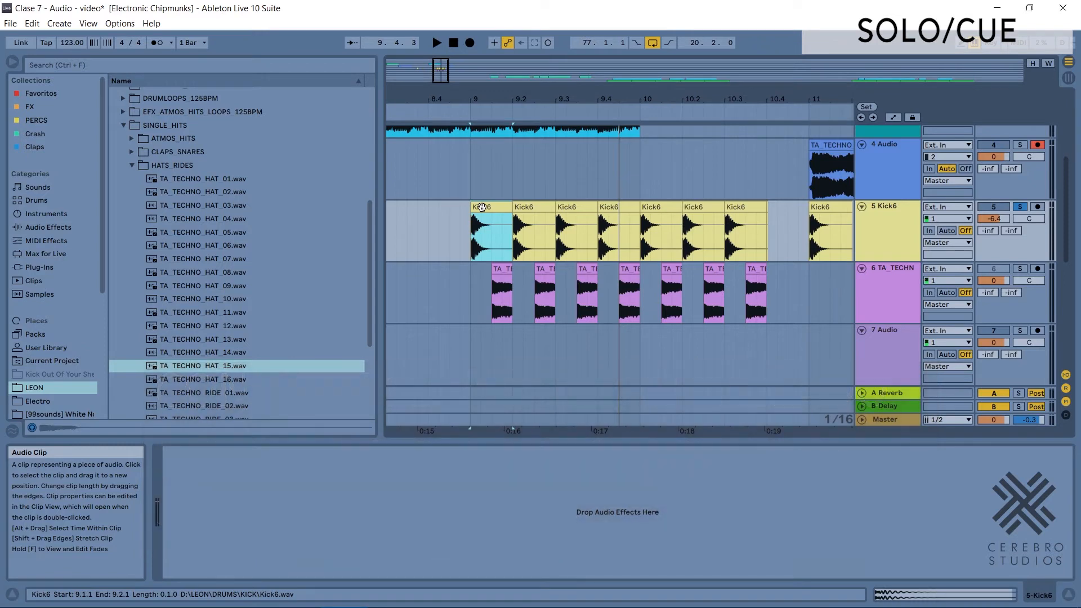
{"action": "right_click", "coordinate": [481, 206]}
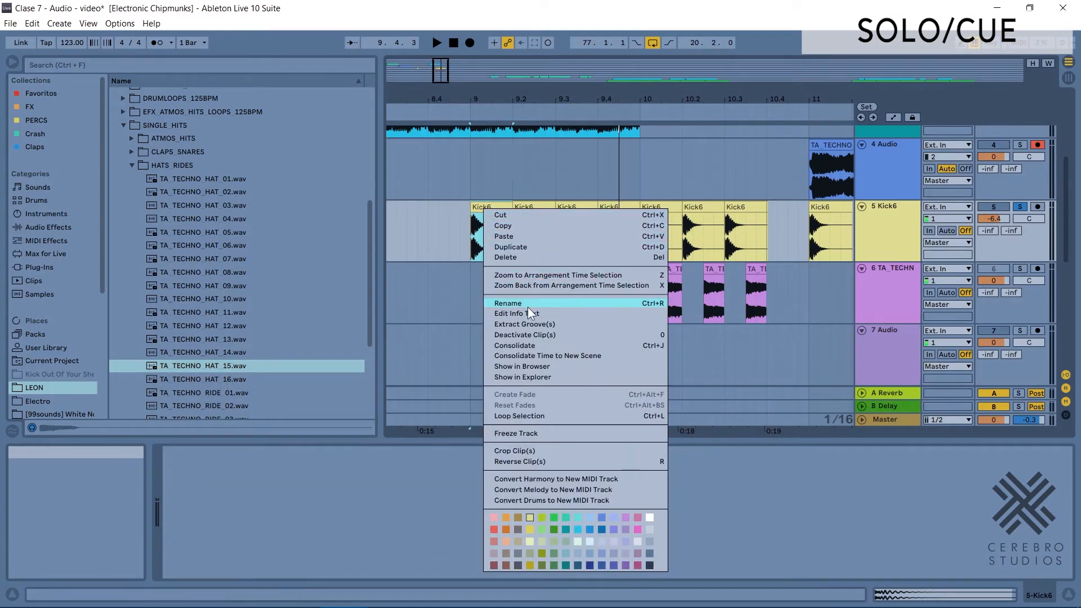
{"action": "left_click", "coordinate": [522, 334]}
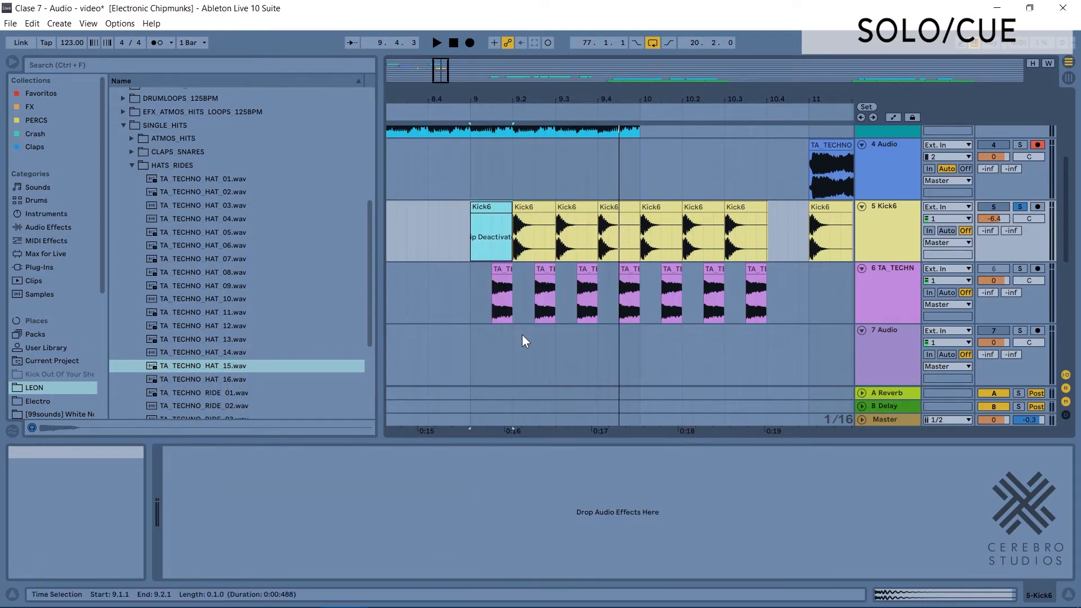
{"action": "key", "text": "0"}
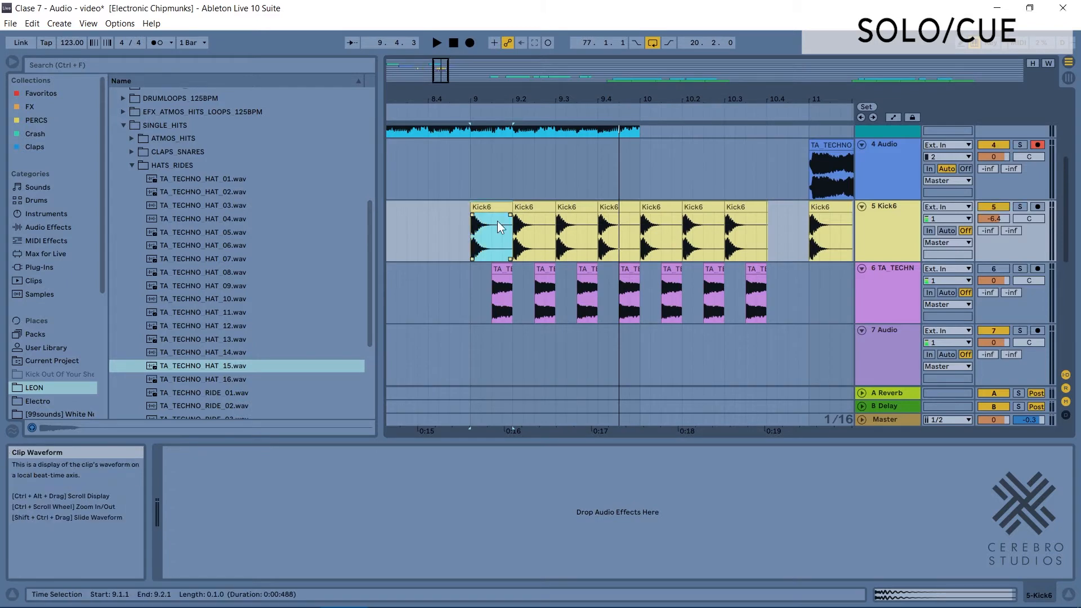
Solo the FUNDIDOS track and listen to its first Big EDM Fx 9 clip from 22.2.4
{"action": "left_click_drag", "start_coordinate": [441, 70], "coordinate": [541, 80]}
{"action": "scroll", "coordinate": [485, 208], "scroll_direction": "down", "scroll_amount": 8}
{"action": "left_click", "coordinate": [574, 294]}
{"action": "left_click", "coordinate": [557, 255]}
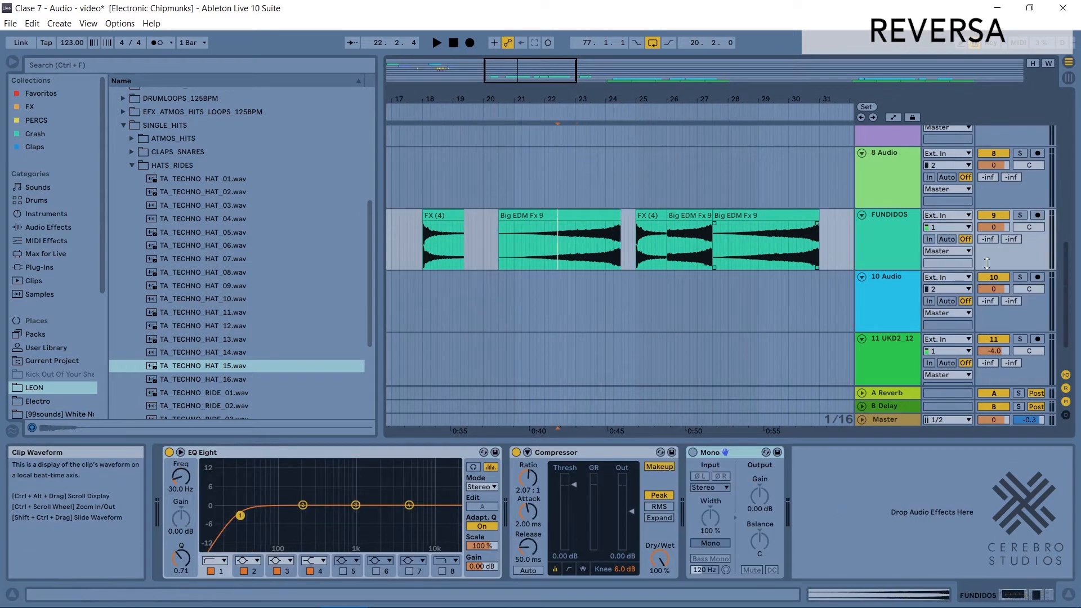
{"action": "left_click", "coordinate": [1019, 215]}
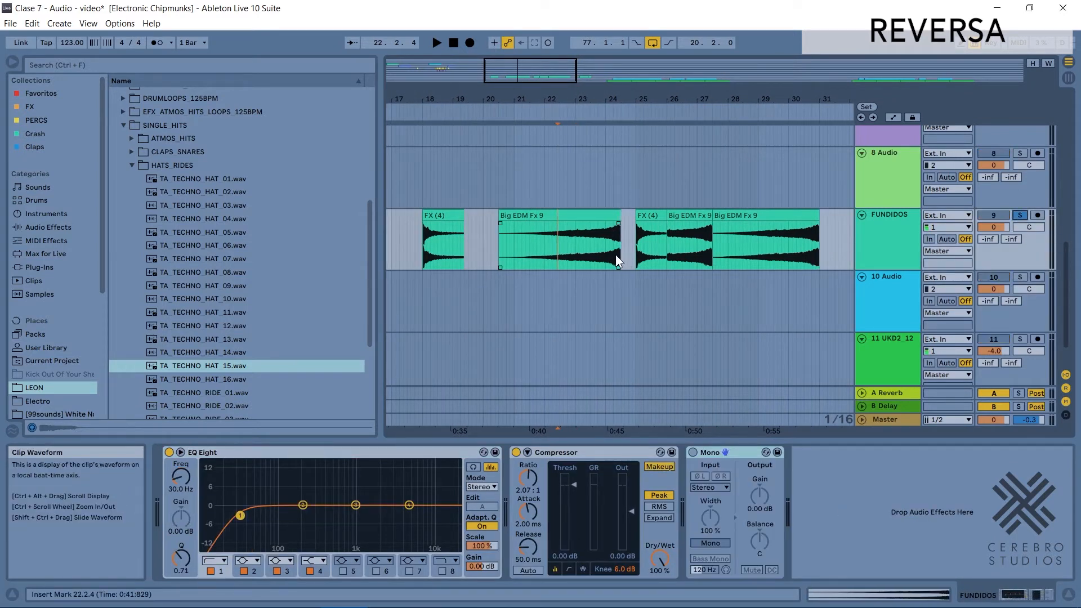
{"action": "key", "text": "space"}
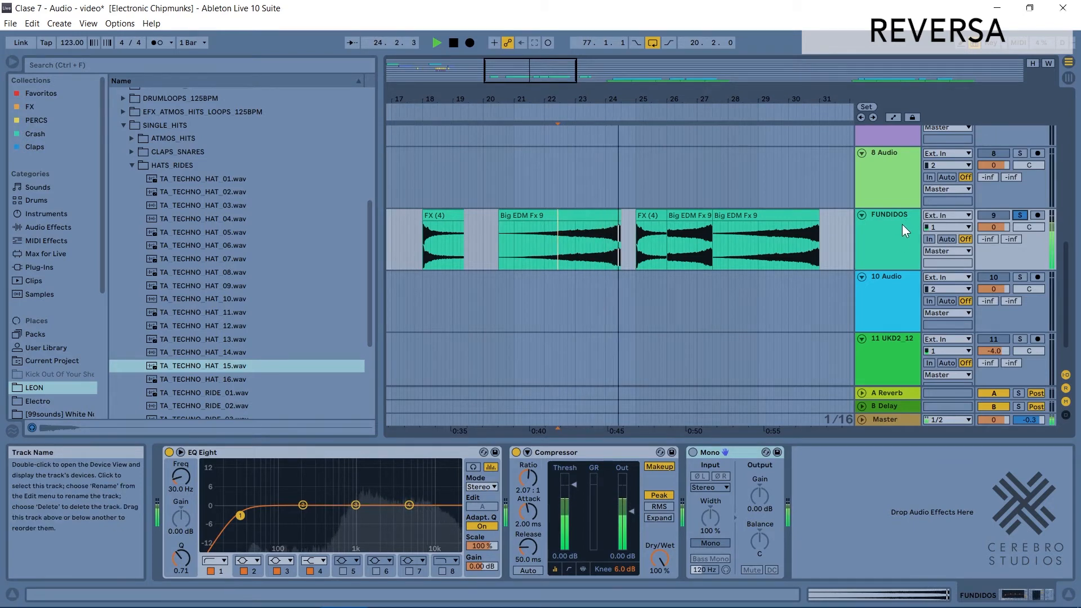
{"action": "key", "text": "space"}
Reverse the Big EDM Fx 9 clip starting at 20.3.1 and listen to it
{"action": "left_click", "coordinate": [536, 214]}
{"action": "double_click", "coordinate": [536, 214]}
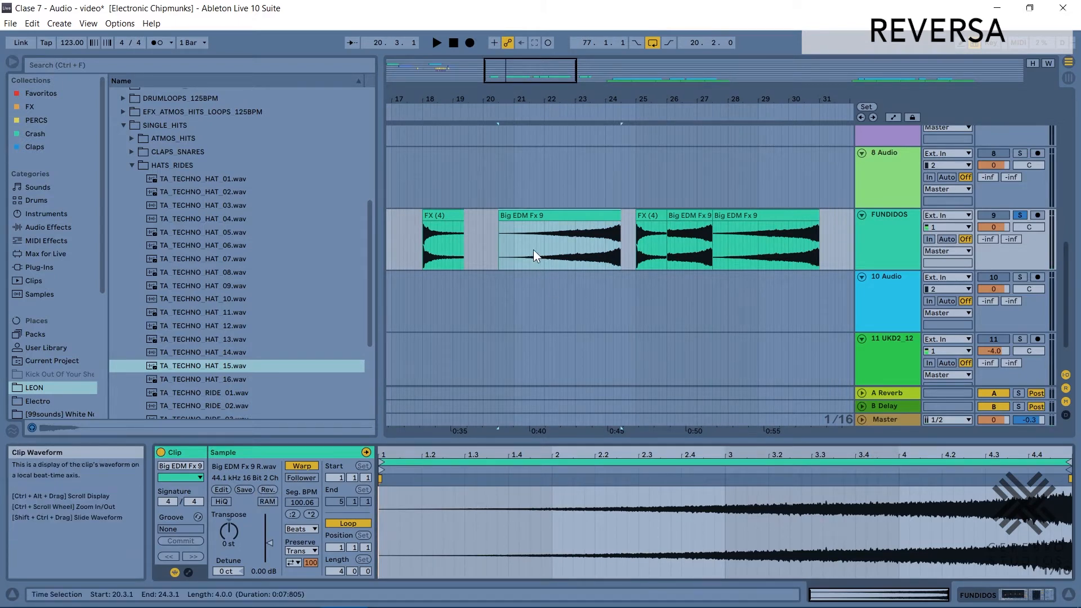
{"action": "left_click", "coordinate": [541, 217]}
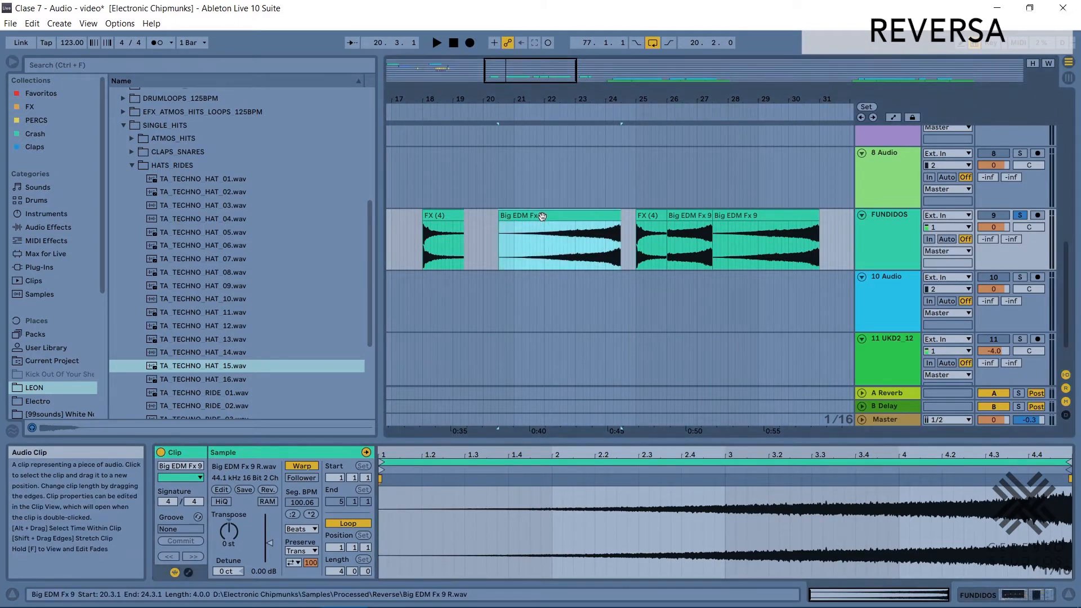
{"action": "left_click", "coordinate": [267, 490]}
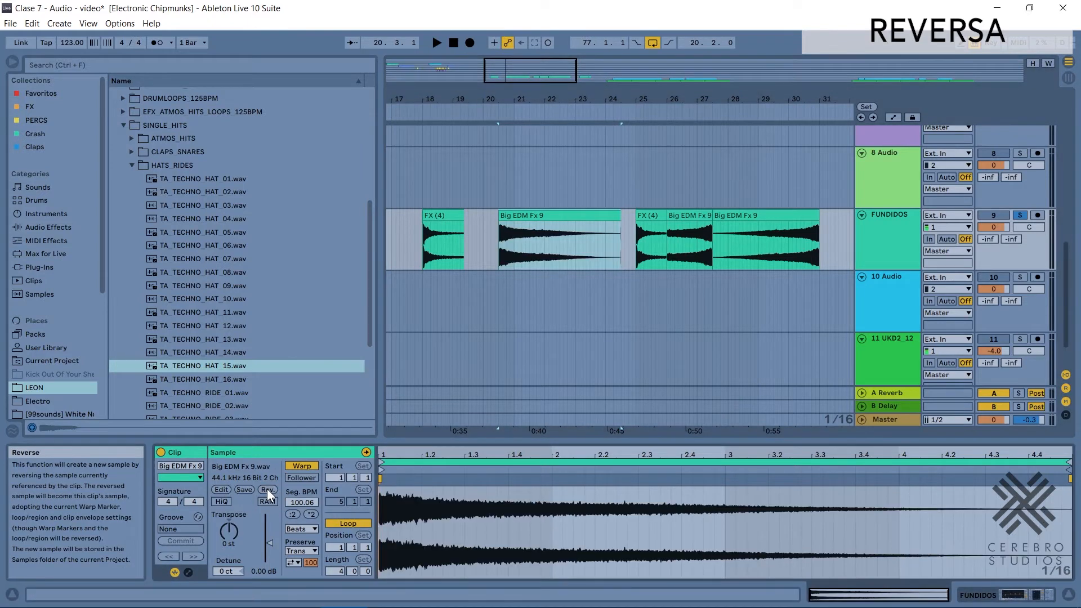
{"action": "key", "text": "space"}
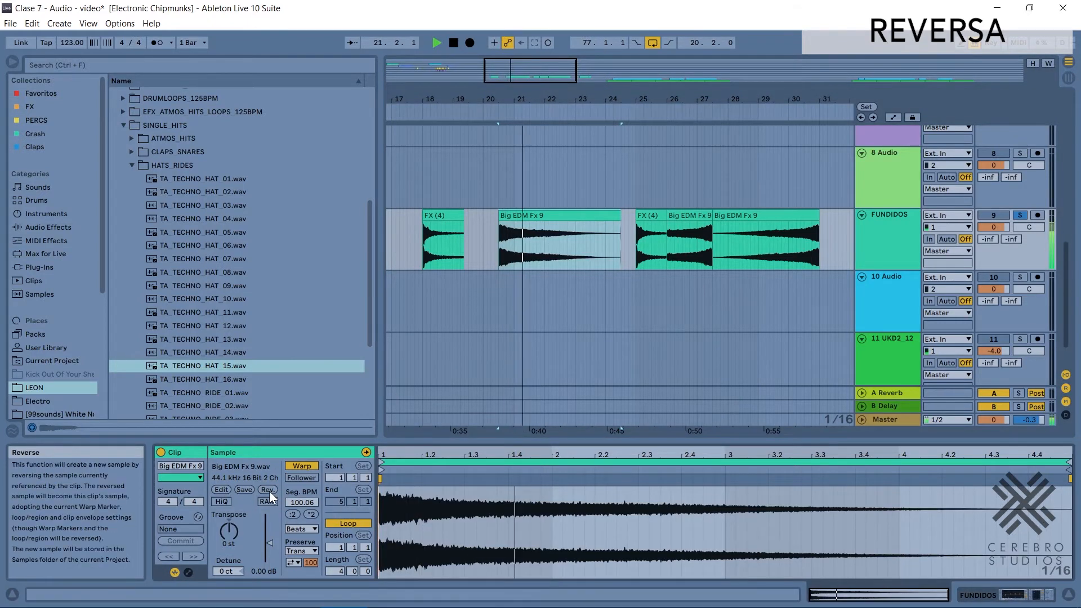
{"action": "key", "text": "space"}
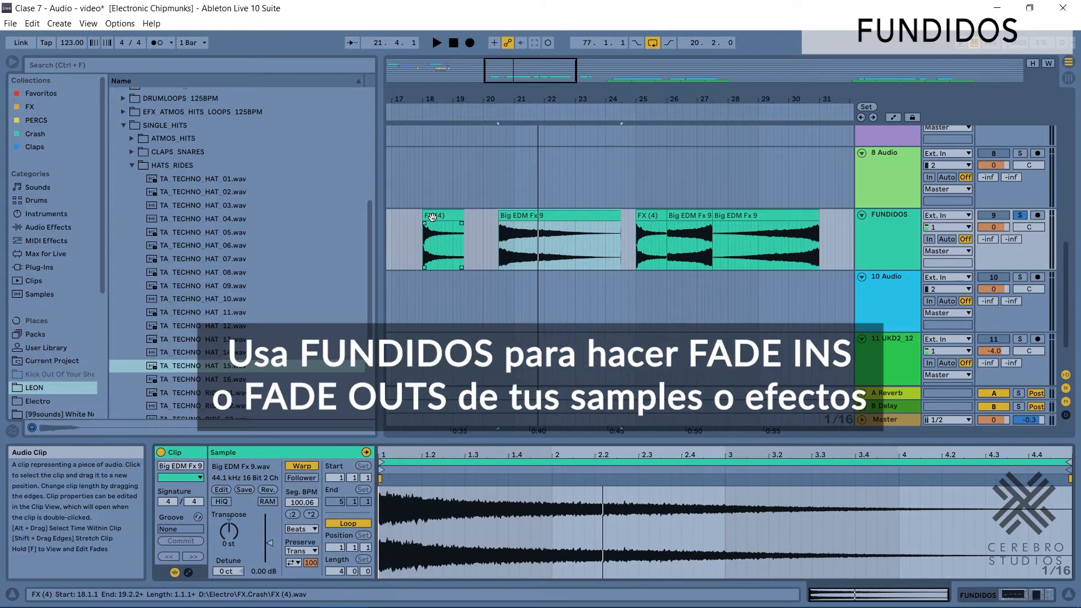
Listen to the FX (4) clip at 18.1.1 and set the insert mark at 18.2.1 inside it
{"action": "left_click", "coordinate": [454, 263]}
{"action": "key", "text": "space"}
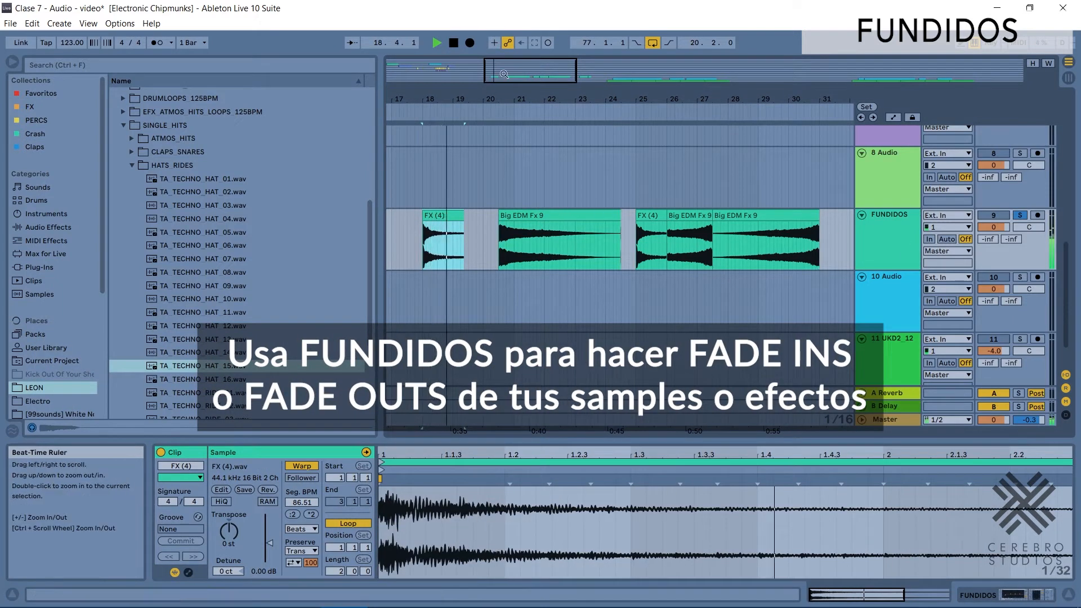
{"action": "left_click_drag", "start_coordinate": [500, 70], "coordinate": [527, 114]}
{"action": "left_click", "coordinate": [525, 241]}
{"action": "key", "text": "space"}
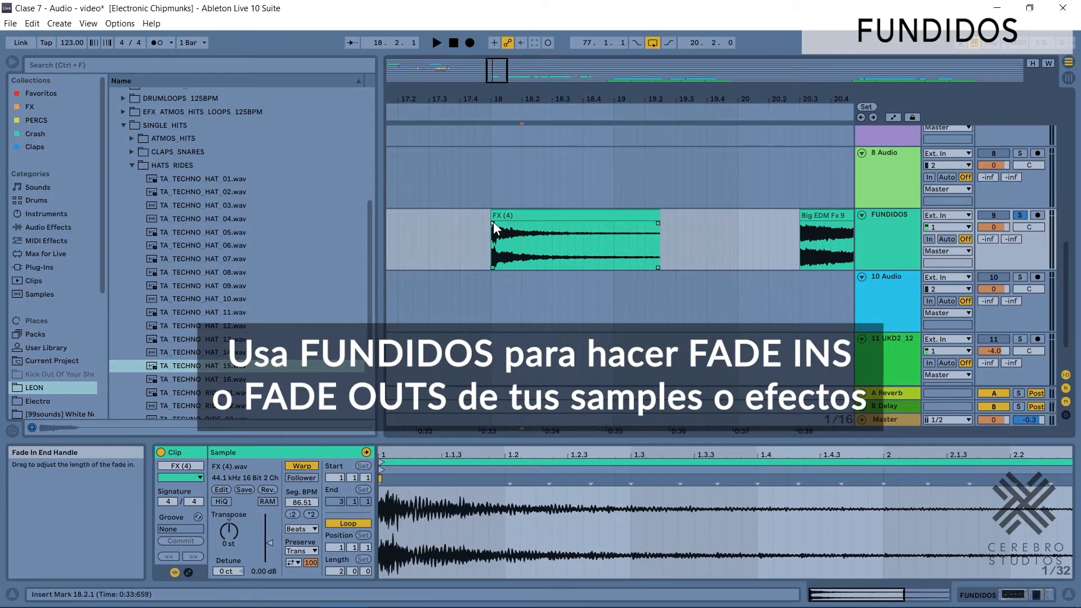
Add a fade-in about one beat long to the FX (4) clip and listen to it
{"action": "left_click_drag", "start_coordinate": [493, 222], "coordinate": [523, 223]}
{"action": "left_click", "coordinate": [511, 215]}
{"action": "key", "text": "space"}
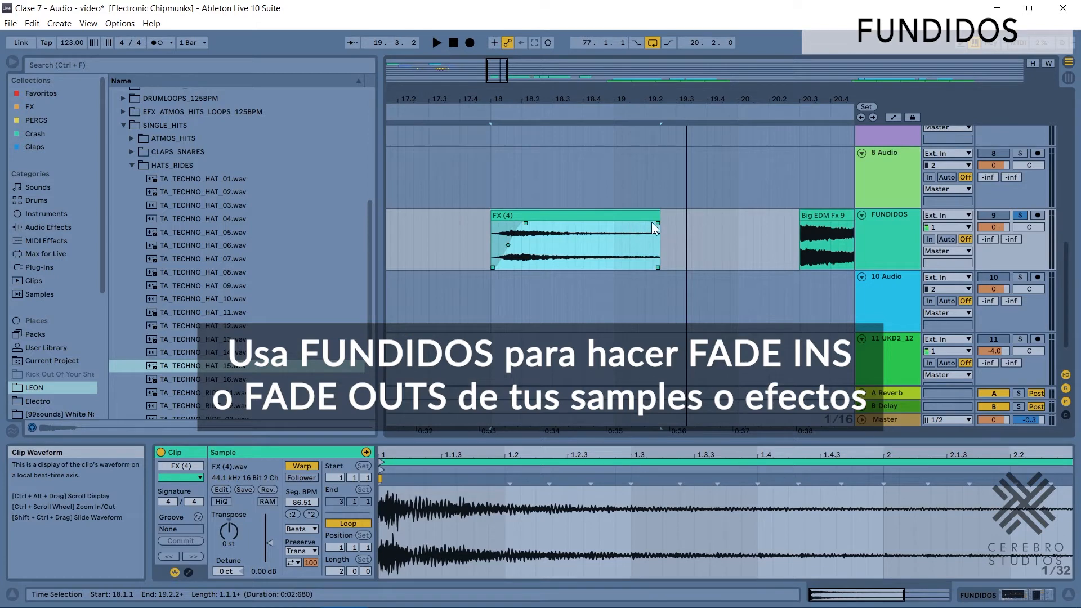
Add a long fade-out to the FX (4) clip, adjust the slope of its fade-in, and listen
{"action": "left_click_drag", "start_coordinate": [658, 224], "coordinate": [580, 251]}
{"action": "key", "text": "space"}
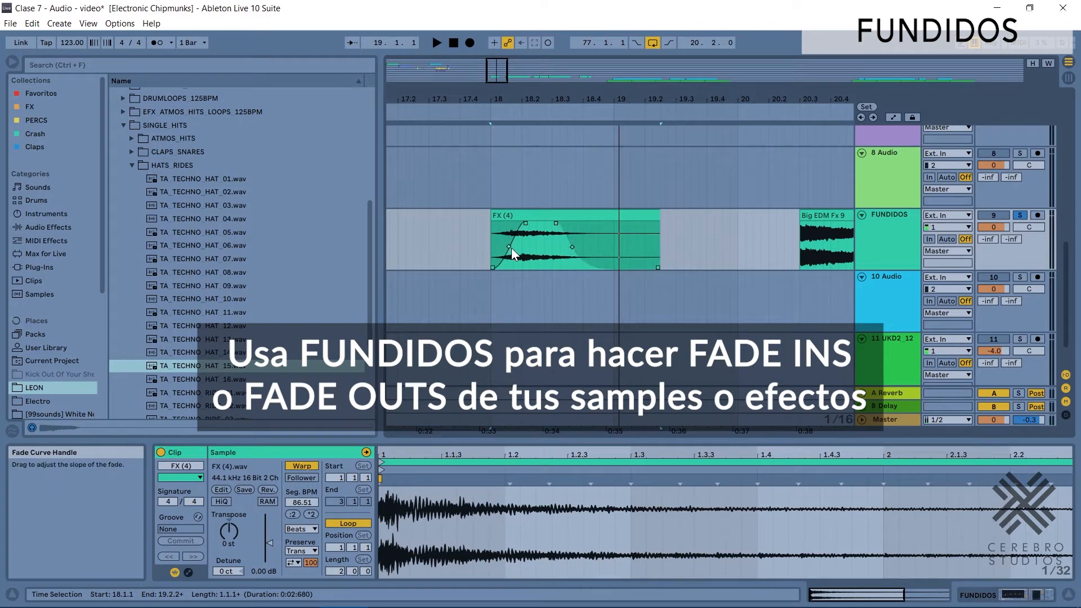
{"action": "left_click", "coordinate": [435, 41]}
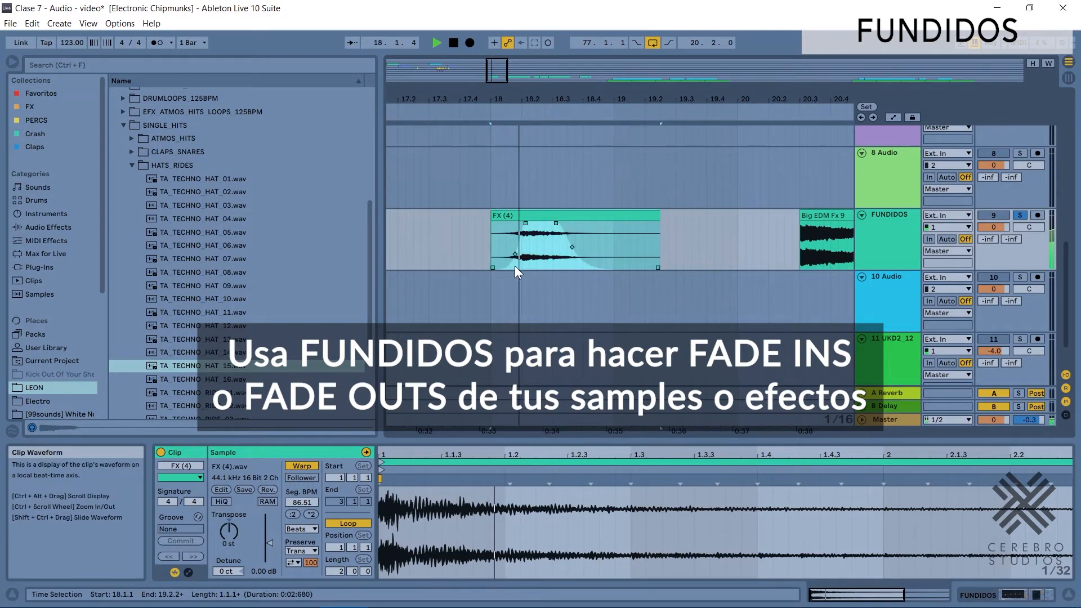
{"action": "key", "text": "space"}
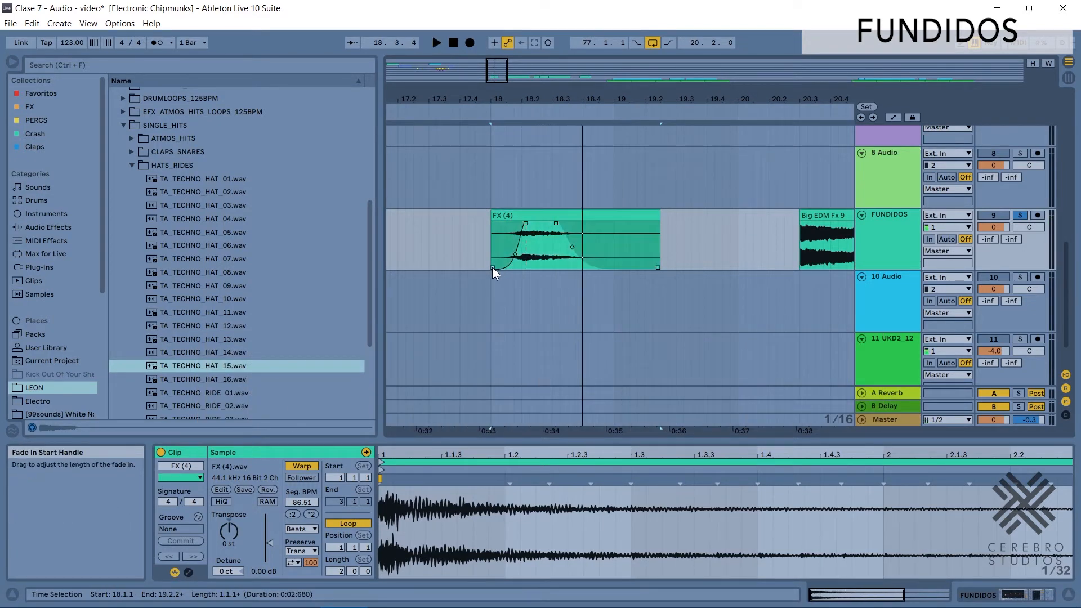
Shorten the FX (4) clip from both ends to about 18.1.4 through 18.4.2, listening to the faded sound
{"action": "left_click_drag", "start_coordinate": [492, 267], "coordinate": [518, 271]}
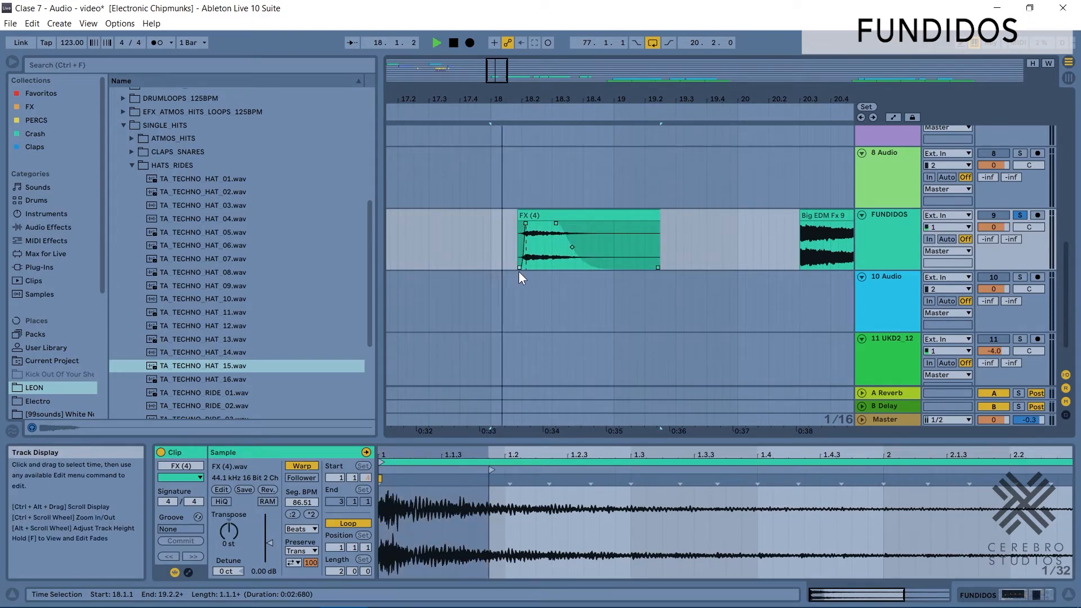
{"action": "key", "text": "space"}
{"action": "key", "text": "space"}
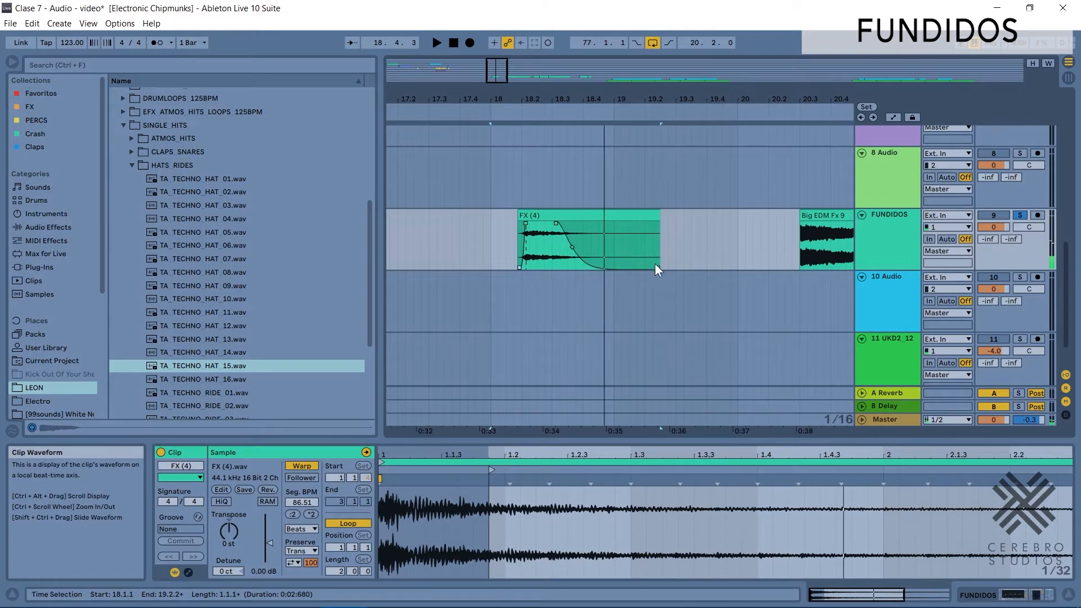
{"action": "left_click_drag", "start_coordinate": [656, 267], "coordinate": [589, 282]}
{"action": "key", "text": "space"}
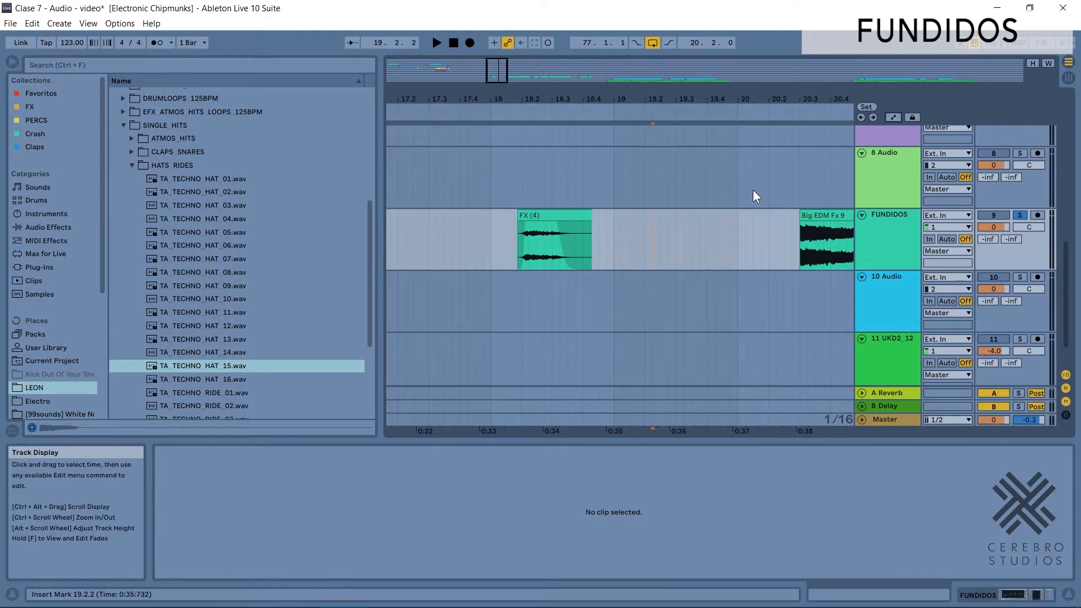
Show and hide the automation lanes, then examine the fade handles on the FX (4) clip
{"action": "left_click", "coordinate": [894, 117]}
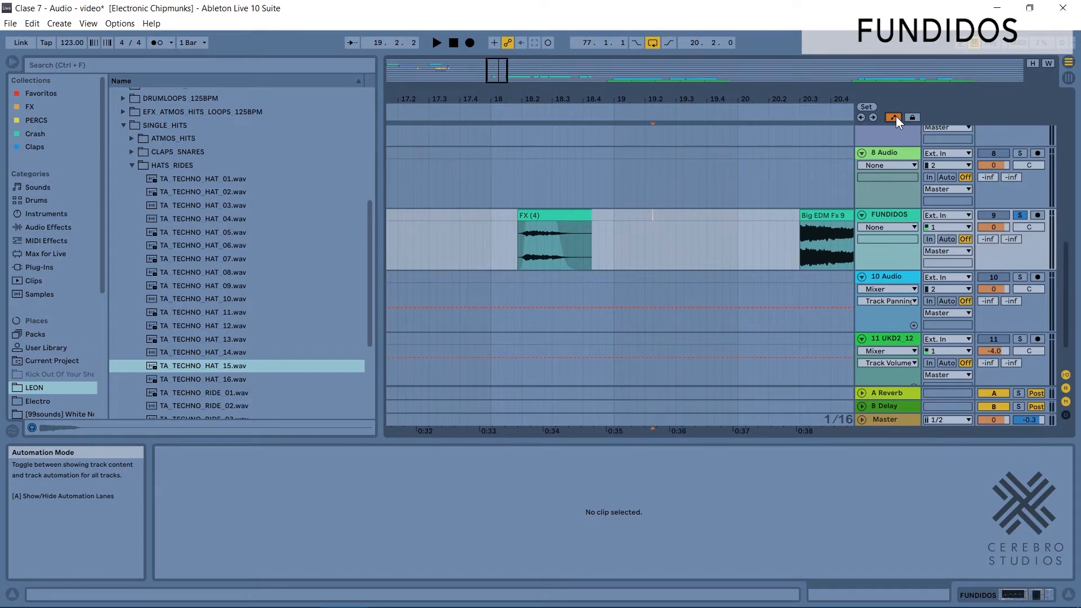
{"action": "left_click", "coordinate": [895, 117]}
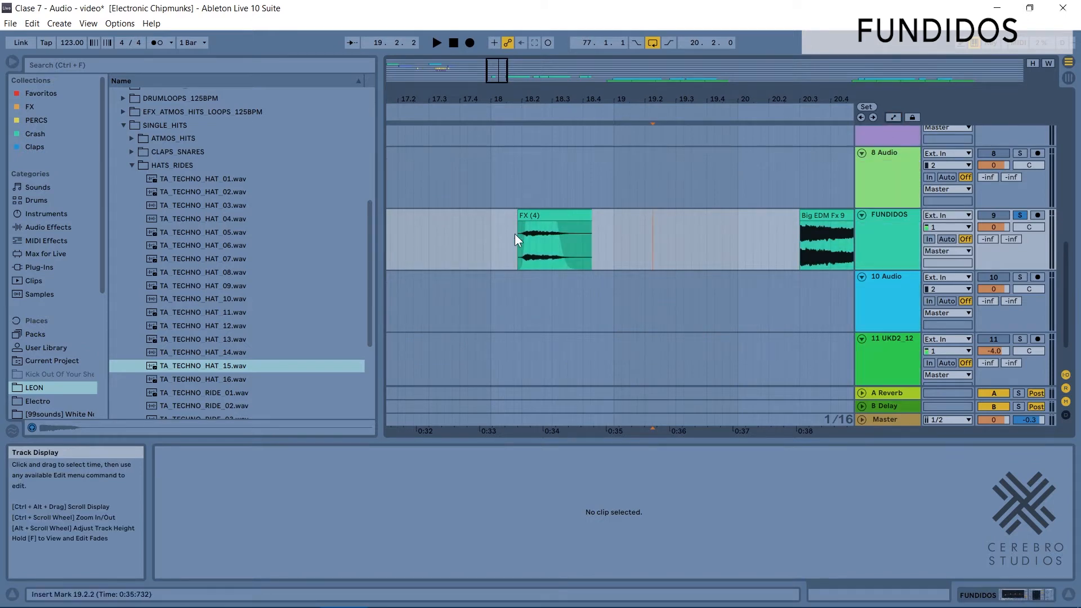
{"action": "left_click", "coordinate": [530, 224]}
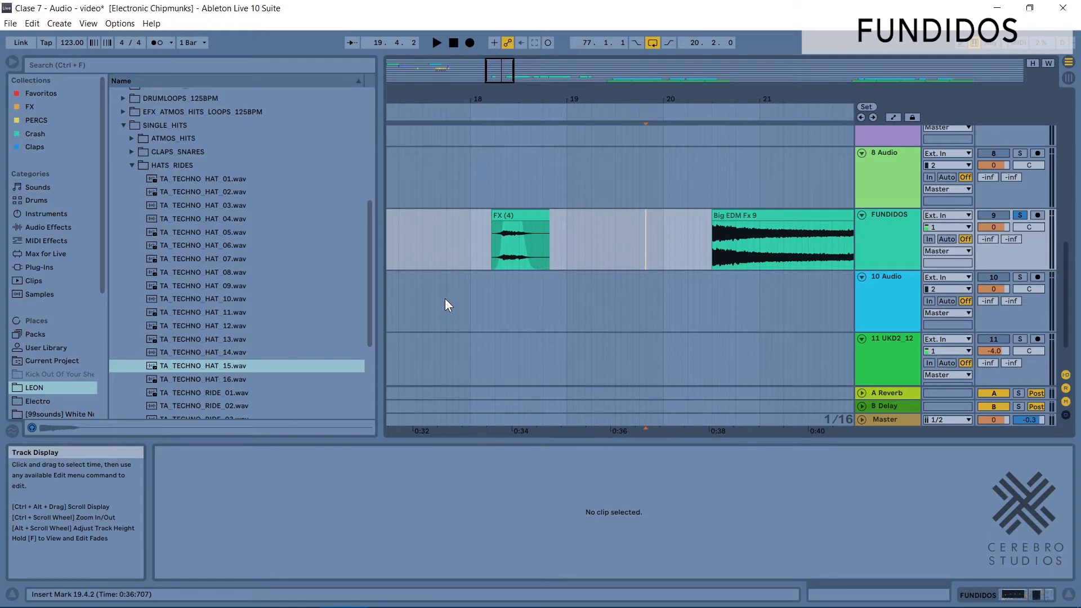
{"action": "mouse_move", "coordinate": [522, 225]}
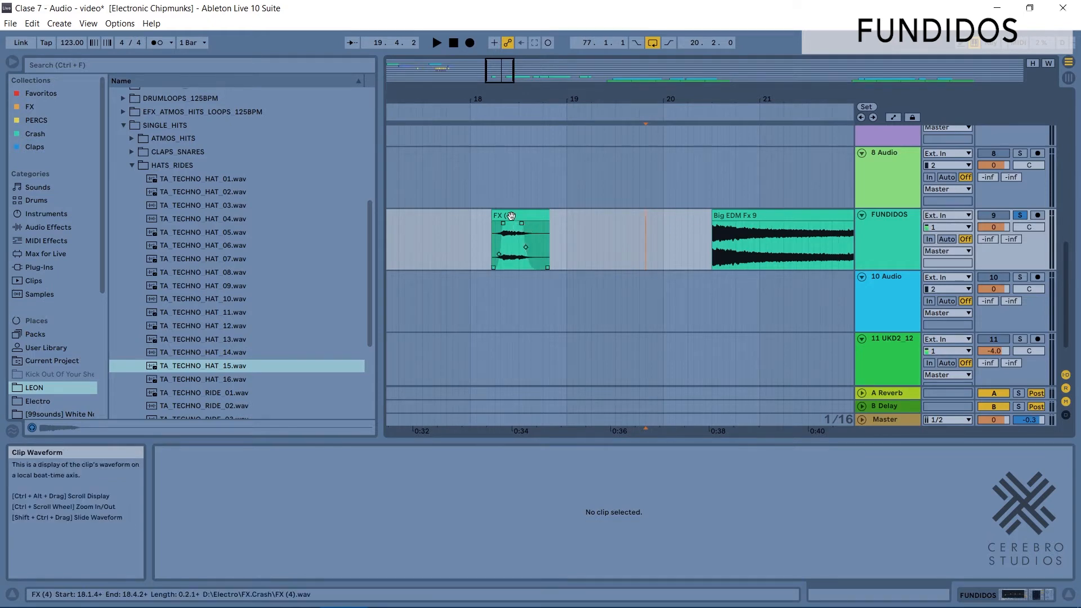
Remake the FX (4) clip without fades, spanning 18.1.1 to 19.1.3, and listen to it
{"action": "left_click", "coordinate": [510, 216]}
{"action": "left_click", "coordinate": [743, 217]}
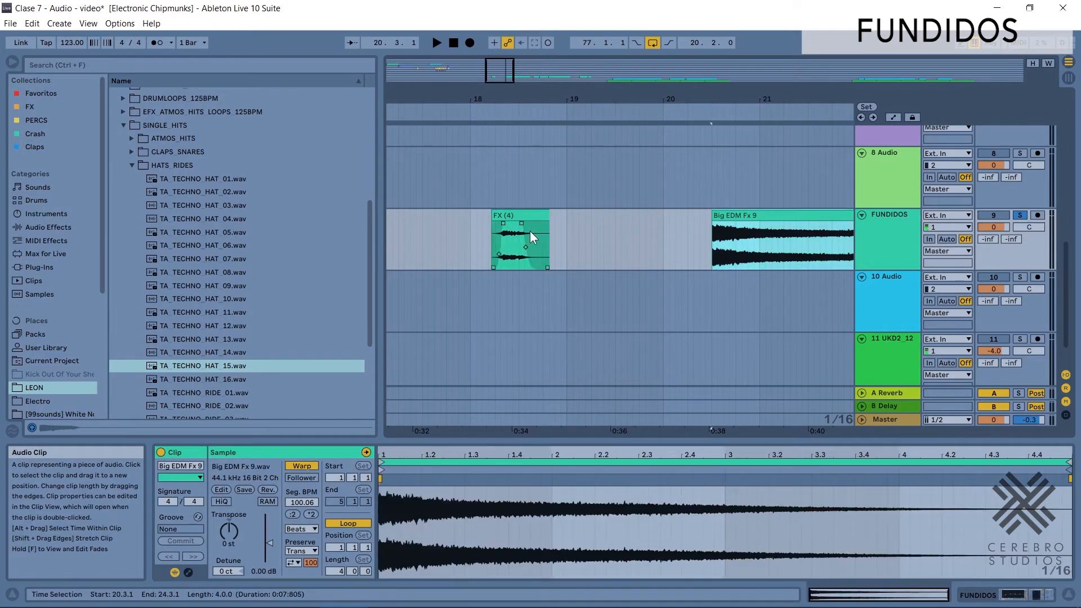
{"action": "left_click", "coordinate": [507, 217]}
{"action": "left_click_drag", "start_coordinate": [493, 215], "coordinate": [579, 221]}
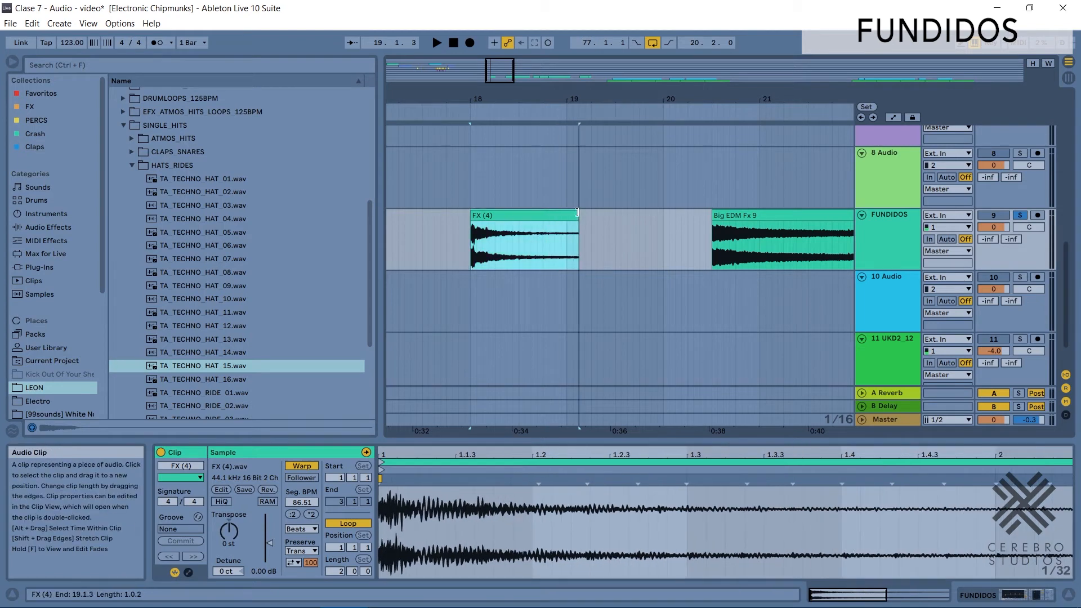
{"action": "key", "text": "space"}
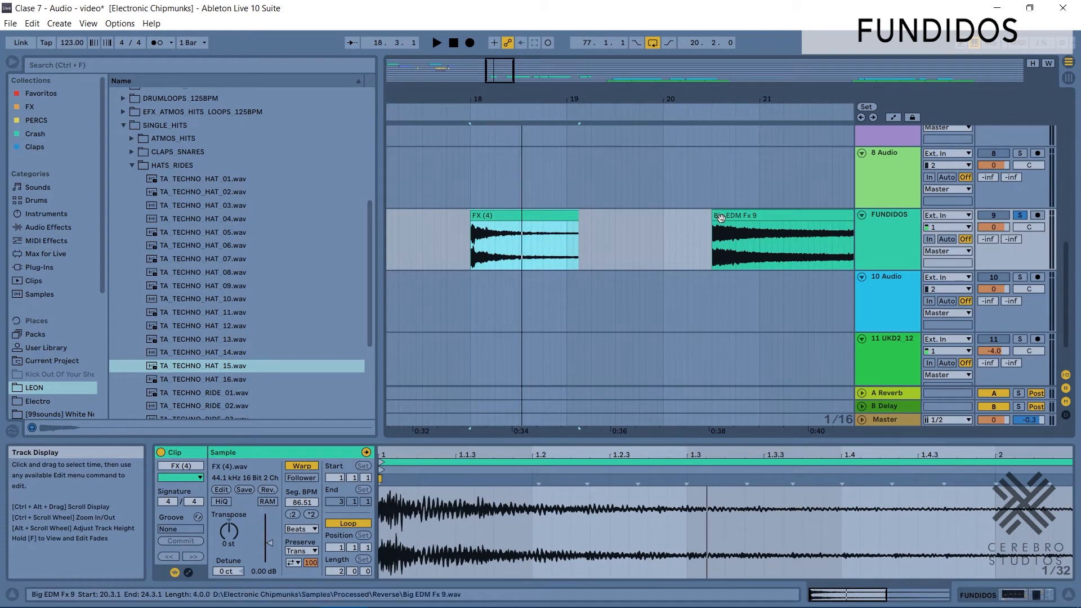
Copy the 21.1.4 to 21.2.4 section of Big EDM Fx 9 and paste it into the FX (4) clip at 18.3.3
{"action": "left_click_drag", "start_coordinate": [777, 240], "coordinate": [801, 235]}
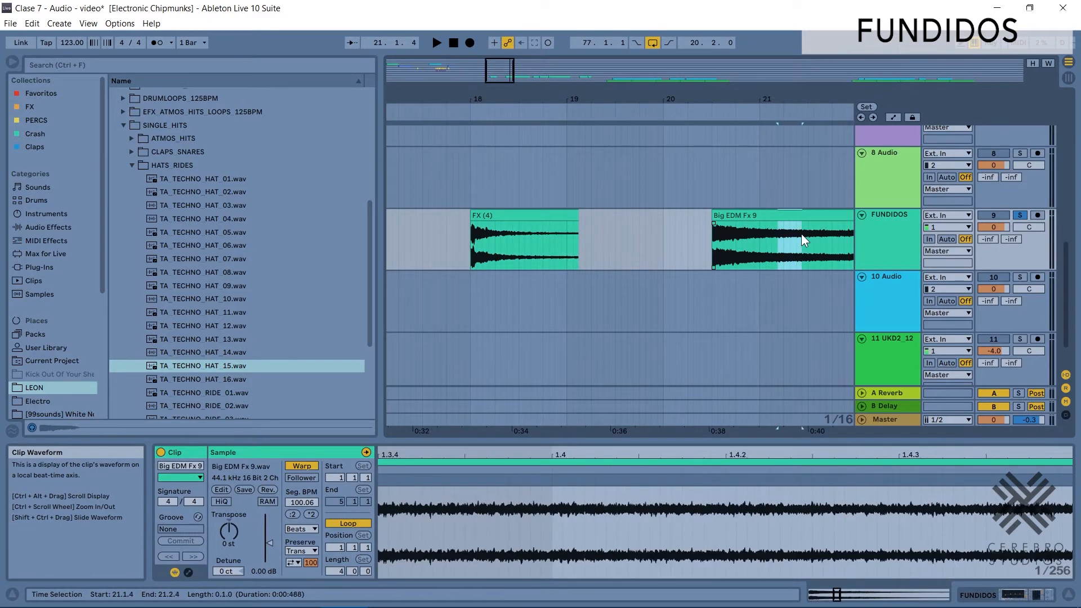
{"action": "left_click", "coordinate": [513, 241]}
{"action": "left_click", "coordinate": [530, 242]}
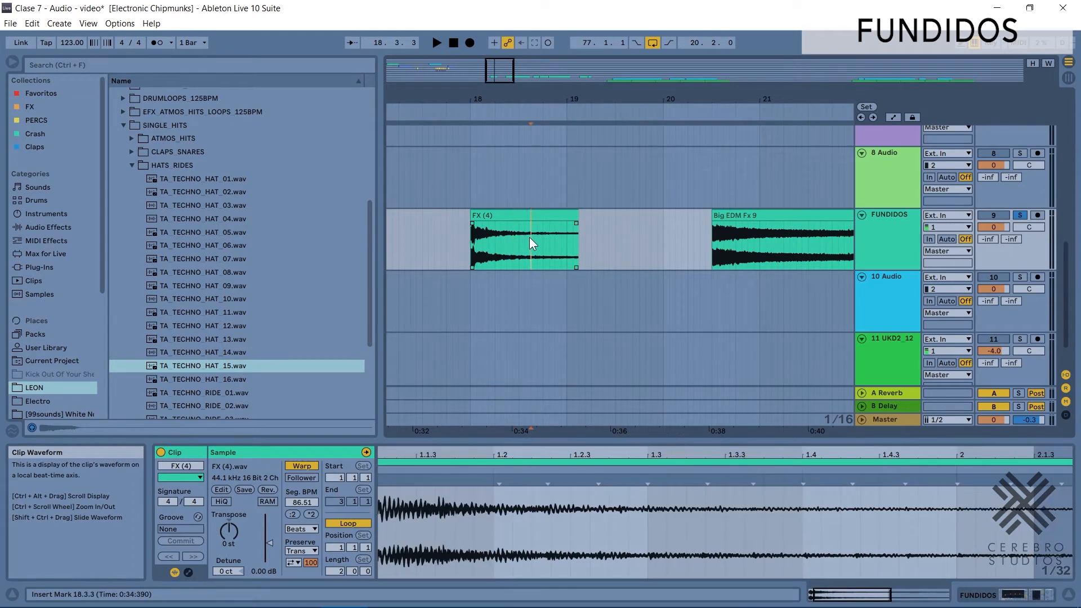
{"action": "key", "text": "ctrl+v"}
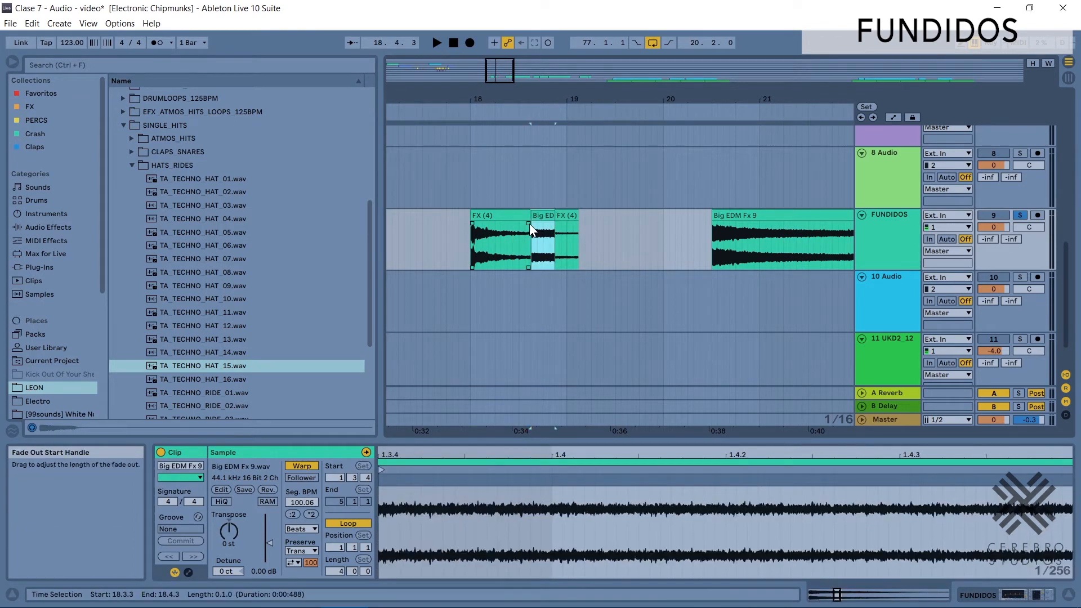
Try a crossfade between the first FX (4) part and the pasted Big EDM Fx 9 section, and undo it
{"action": "mouse_move", "coordinate": [533, 225]}
{"action": "left_mouse_down"}
{"action": "mouse_move", "coordinate": [497, 229]}
{"action": "mouse_move", "coordinate": [539, 222]}
{"action": "left_mouse_up"}
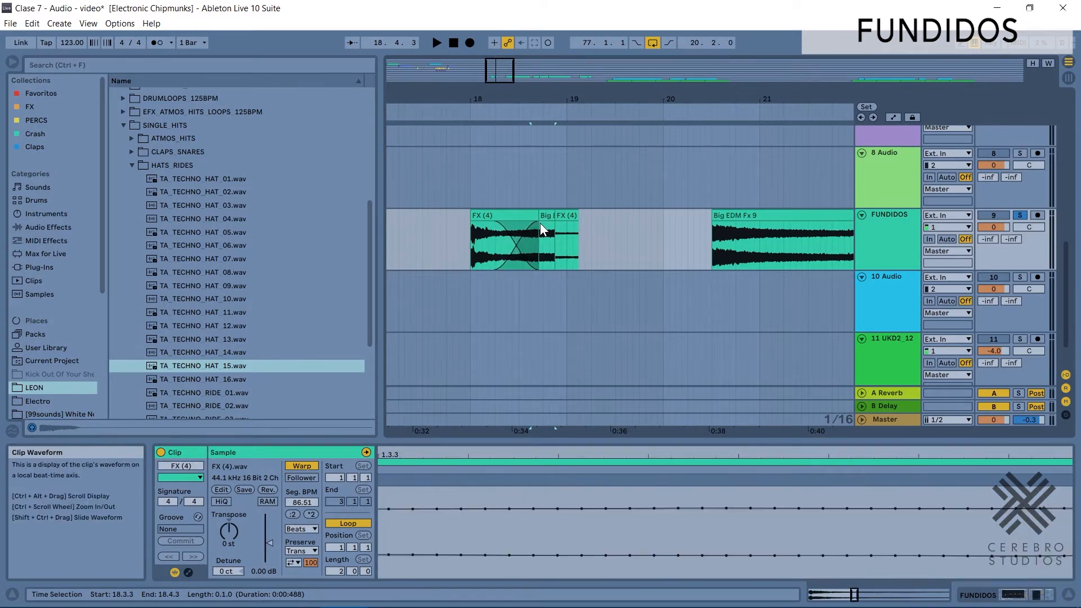
{"action": "key", "text": "ctrl+z"}
{"action": "key", "text": "ctrl+z"}
{"action": "key", "text": "ctrl+z"}
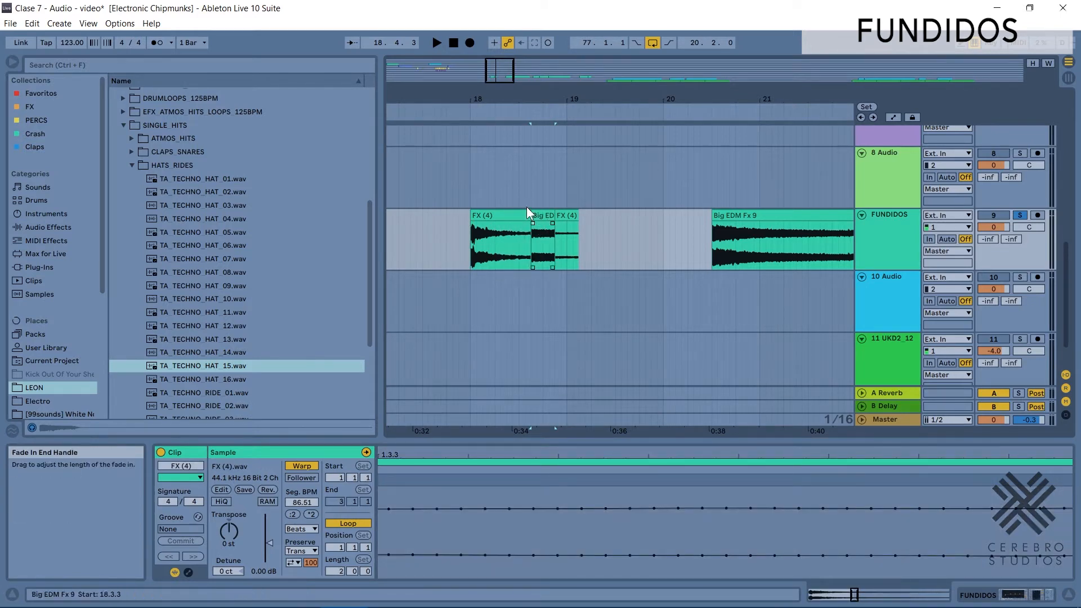
Crossfade the first FX (4) part into the Big EDM Fx 9 section over about one beat and shift their boundary slightly later
{"action": "left_click_drag", "start_coordinate": [502, 70], "coordinate": [506, 81]}
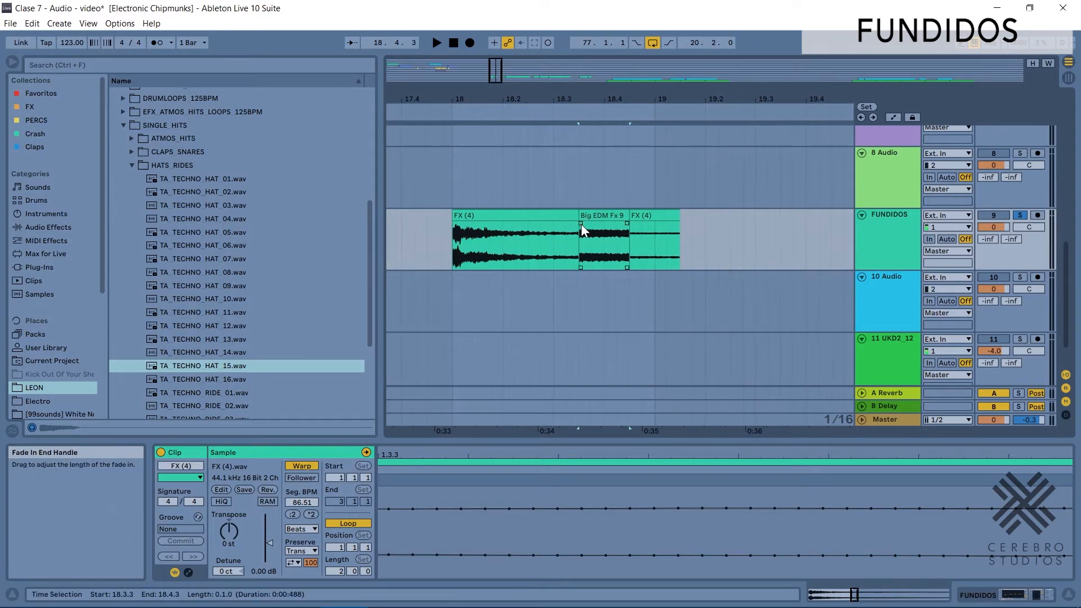
{"action": "left_click_drag", "start_coordinate": [581, 224], "coordinate": [552, 224]}
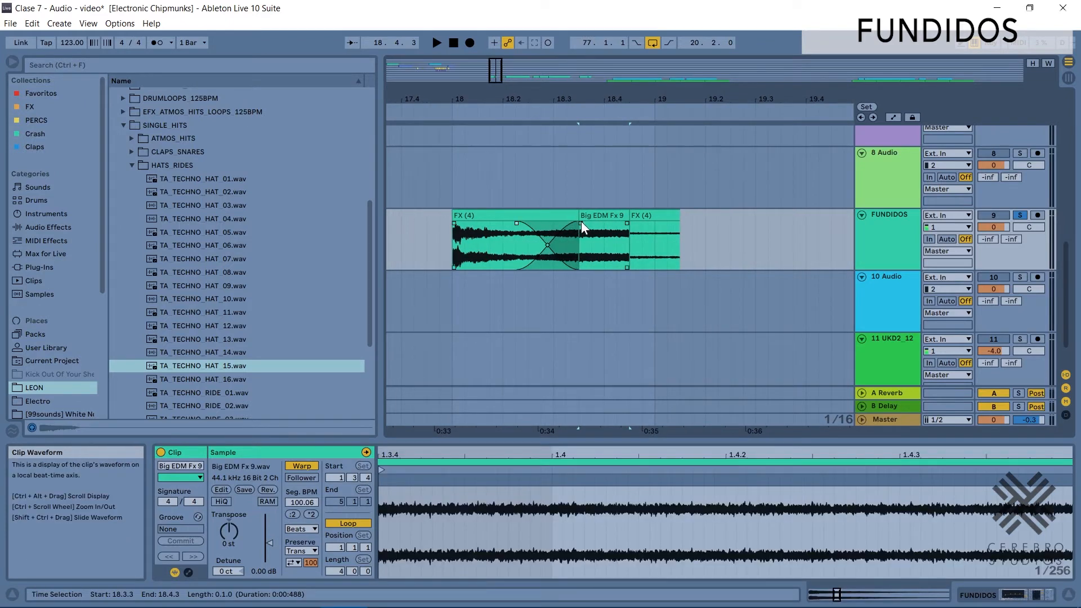
{"action": "left_click", "coordinate": [580, 221]}
{"action": "left_click_drag", "start_coordinate": [581, 221], "coordinate": [683, 226]}
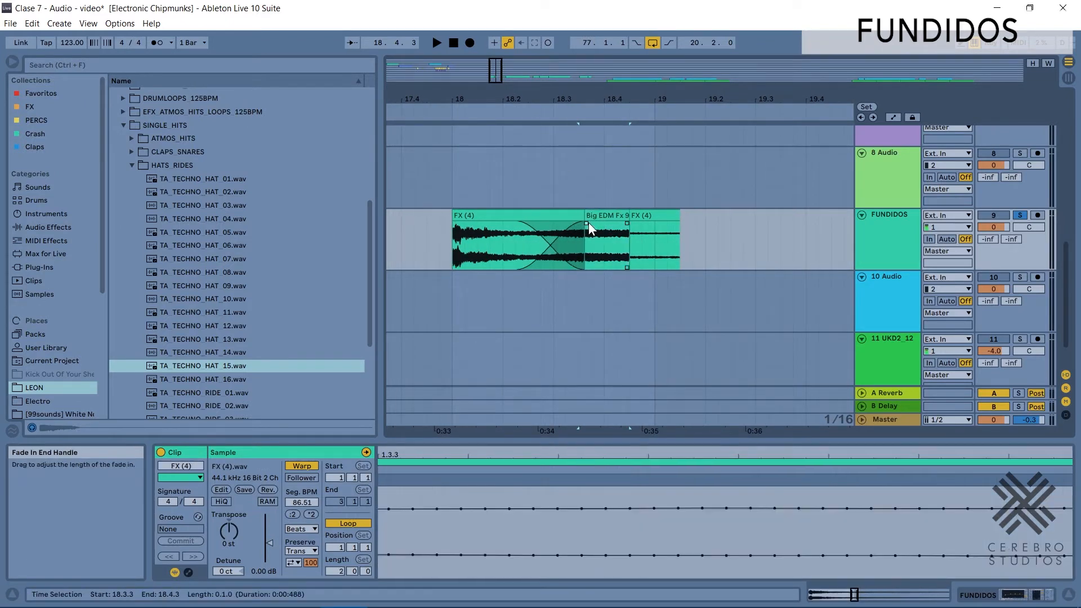
Replace the trailing FX (4) piece by extending the Big EDM Fx 9 section to its end, and listen to the crossfade
{"action": "left_click", "coordinate": [647, 219]}
{"action": "key", "text": "Delete"}
{"action": "left_click", "coordinate": [546, 221]}
{"action": "key", "text": "space"}
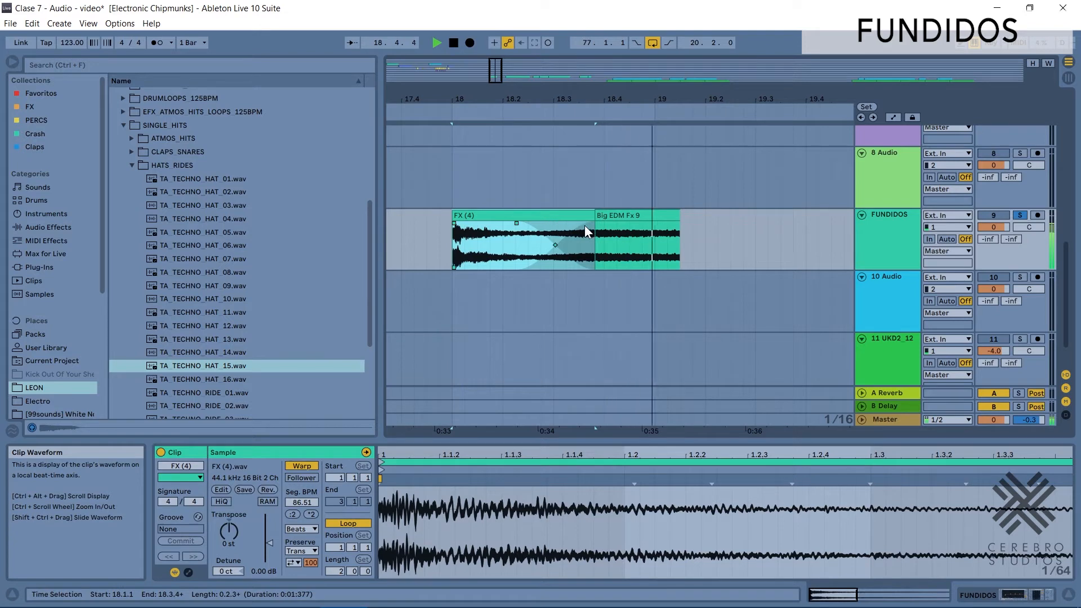
{"action": "key", "text": "space"}
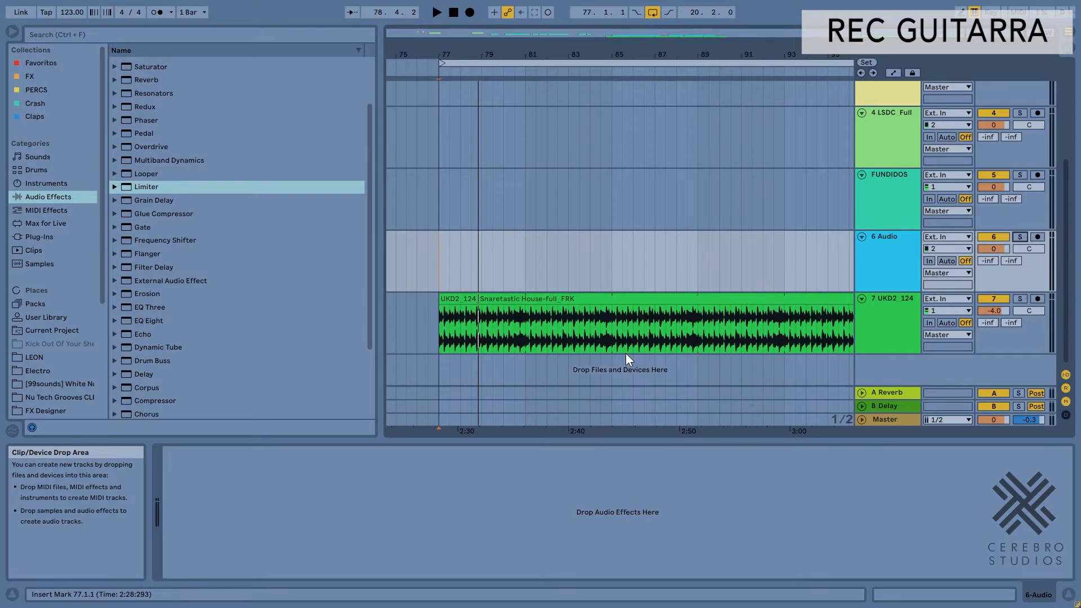
Turn on the metronome with a count-in of 1 Bar
{"action": "key", "text": "space"}
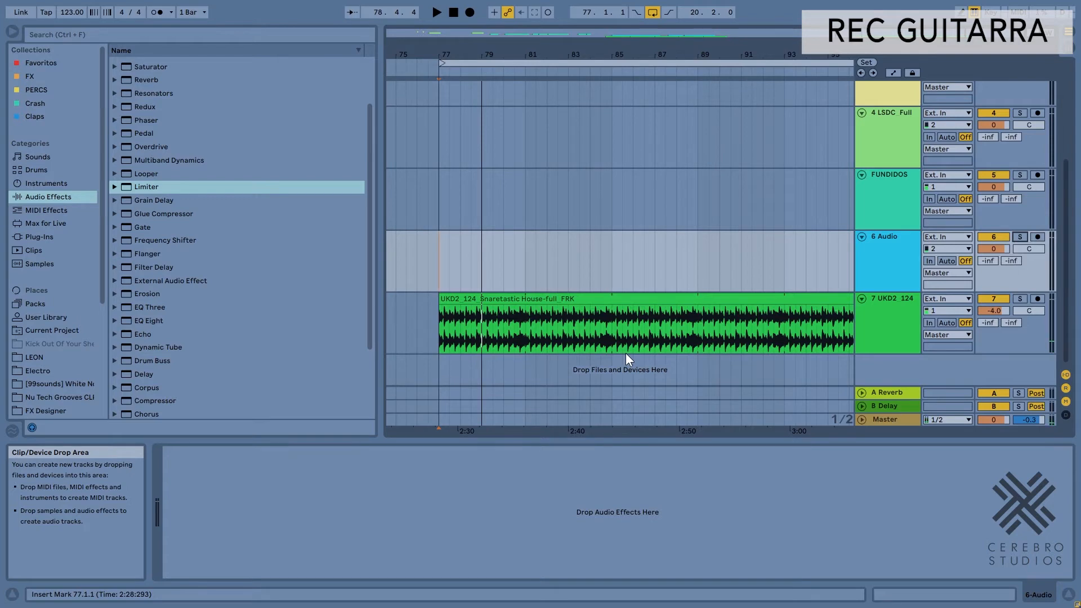
{"action": "left_click", "coordinate": [172, 13]}
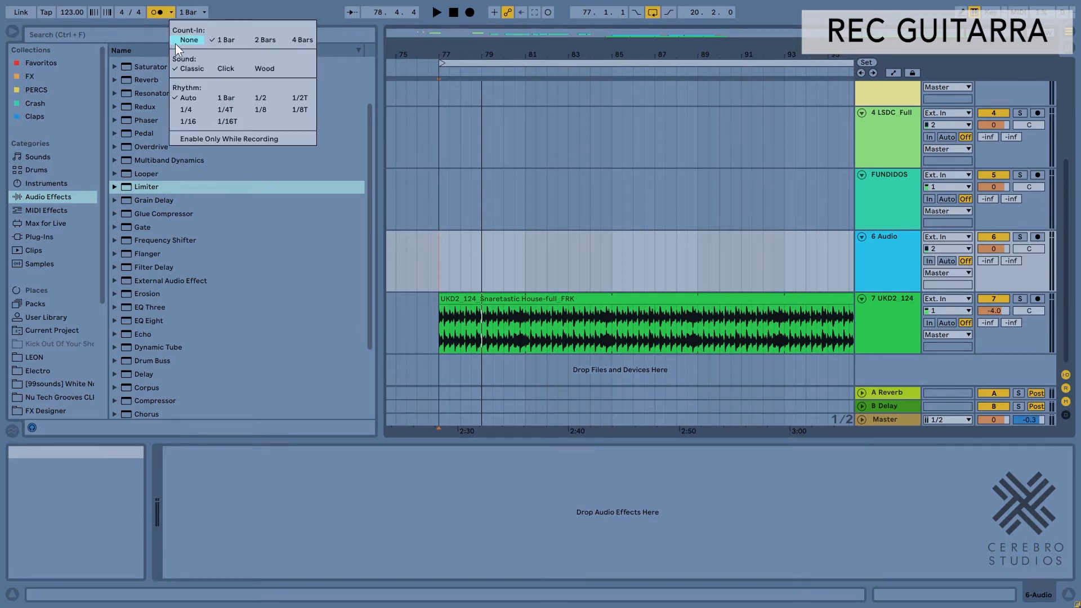
{"action": "left_click", "coordinate": [229, 42]}
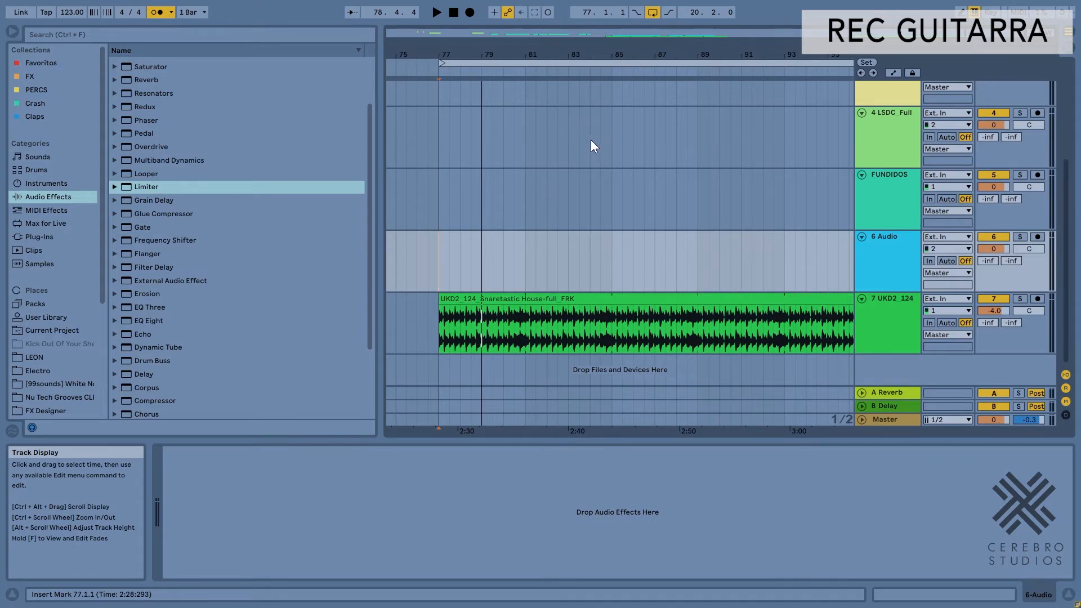
Arm the 6 Audio track with monitoring set to Auto and record guitar takes from bar 77, toggling recording off and on during playback
{"action": "left_click", "coordinate": [1038, 237]}
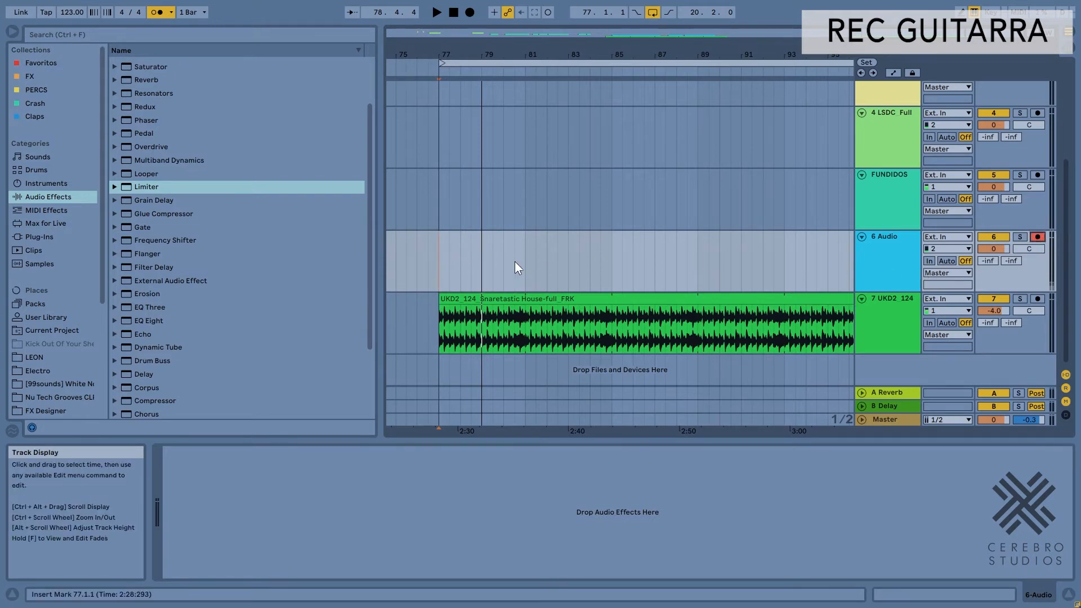
{"action": "left_click", "coordinate": [946, 261]}
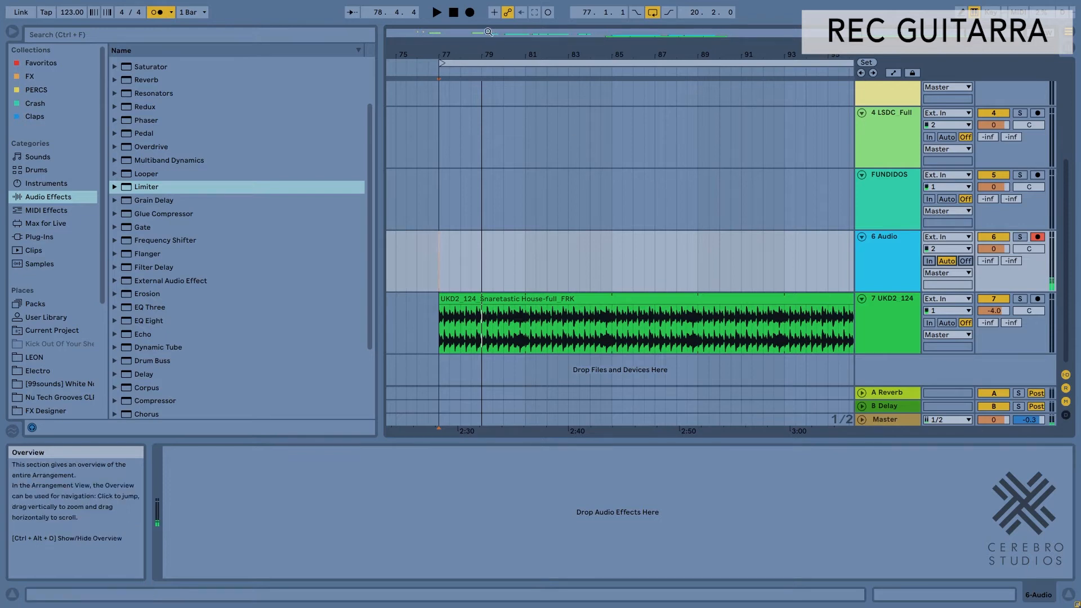
{"action": "left_click", "coordinate": [470, 13]}
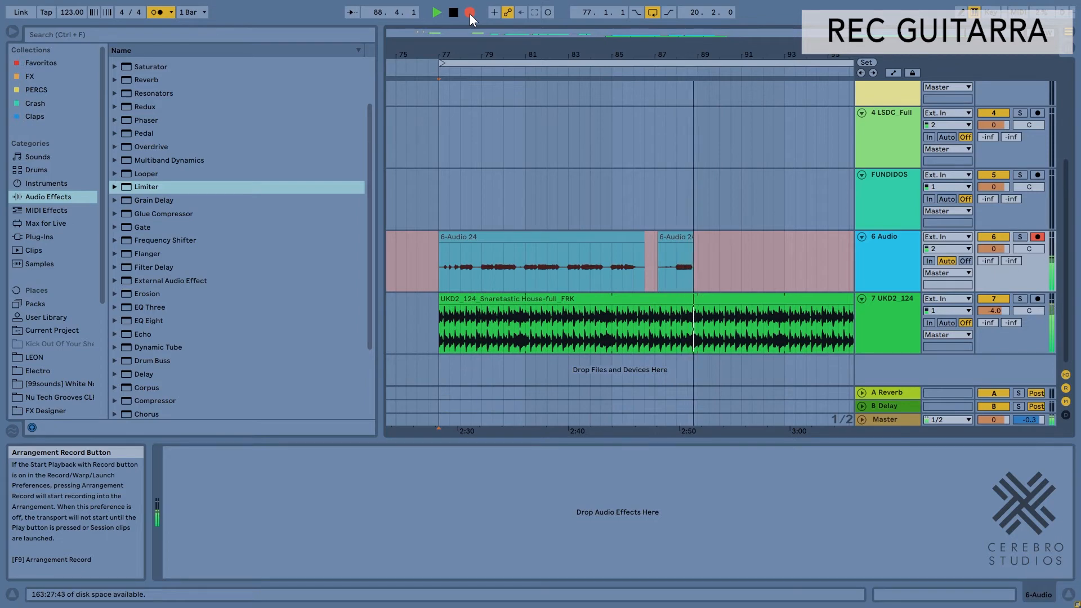
{"action": "key", "text": "F9"}
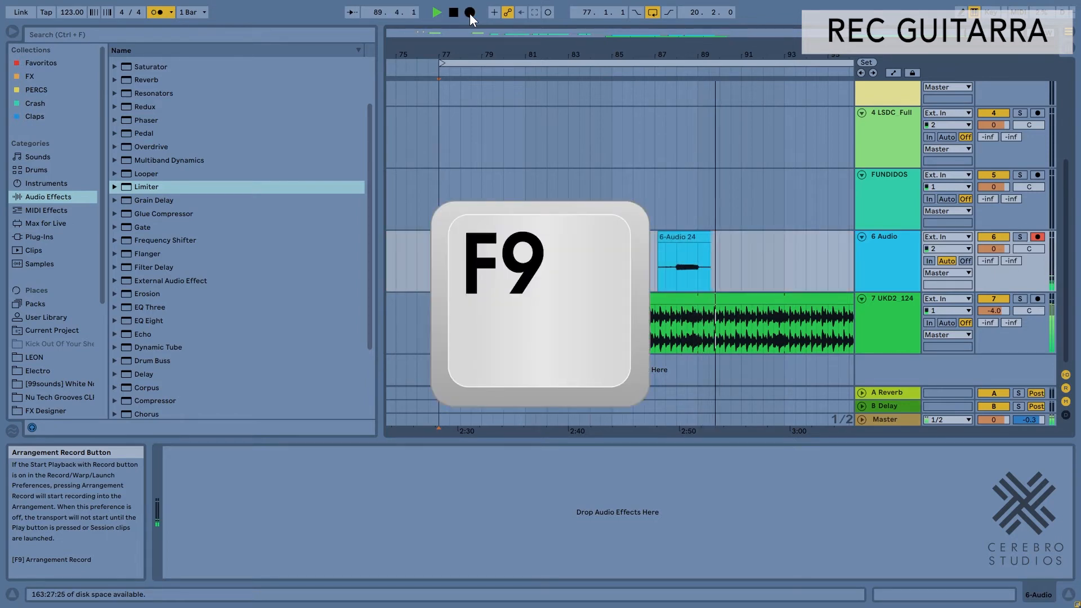
{"action": "key", "text": "F9"}
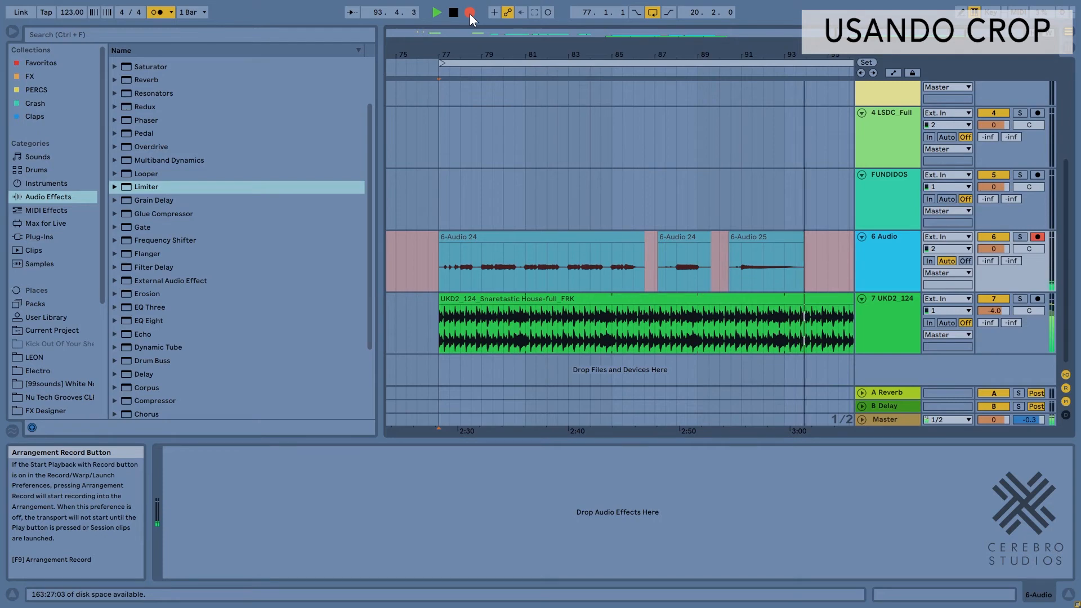
{"action": "key", "text": "F9"}
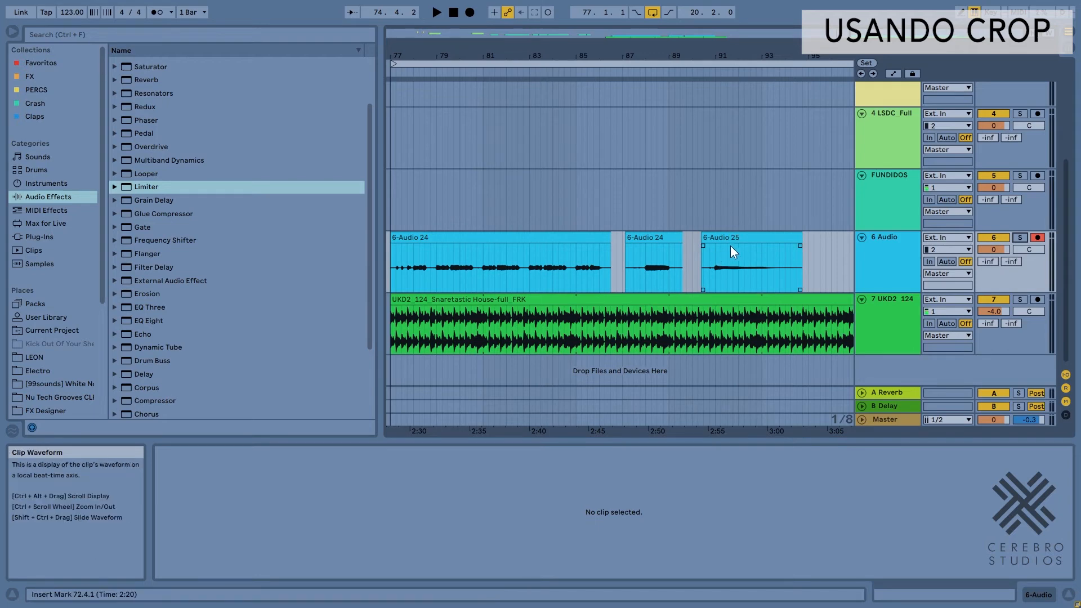
Solo the 6 Audio track and listen to the second 6-Audio 24 clip and the 6-Audio 25 clip
{"action": "left_click", "coordinate": [642, 248]}
{"action": "key", "text": "space"}
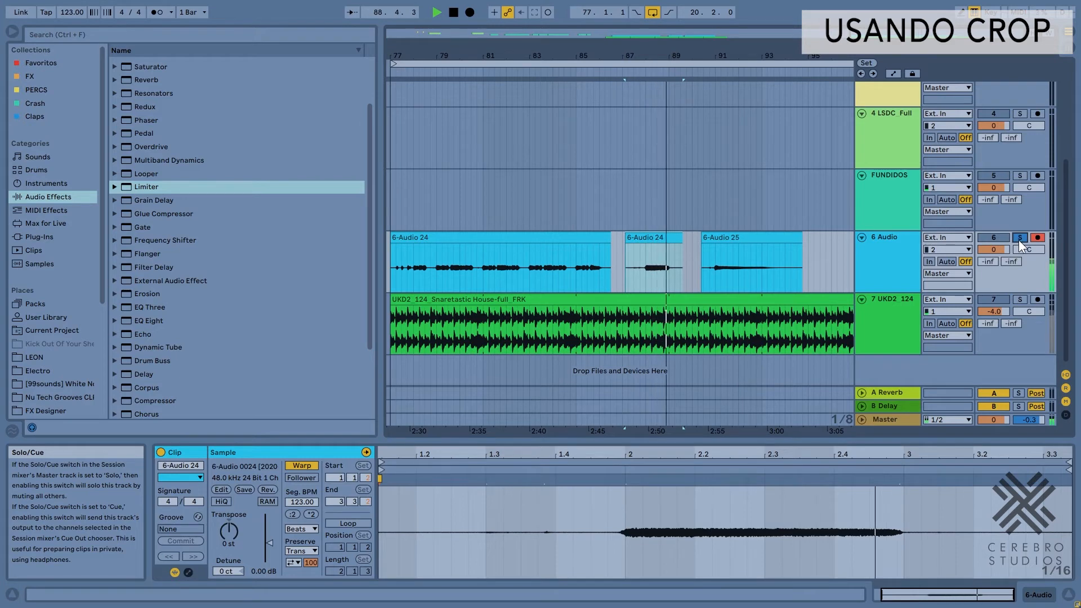
{"action": "key", "text": "space"}
{"action": "left_click", "coordinate": [745, 241]}
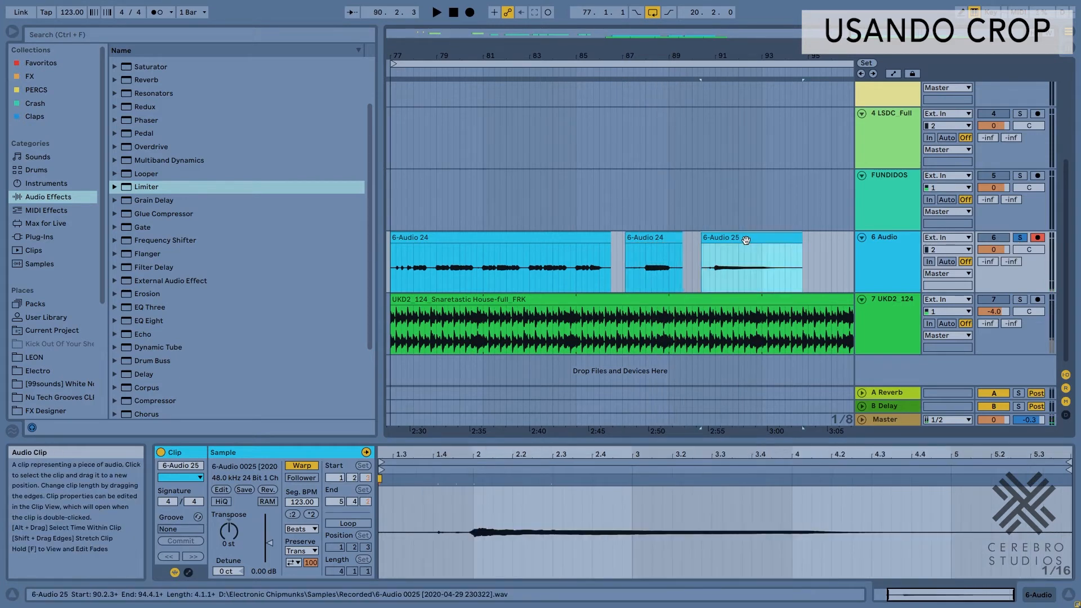
{"action": "left_click", "coordinate": [707, 272]}
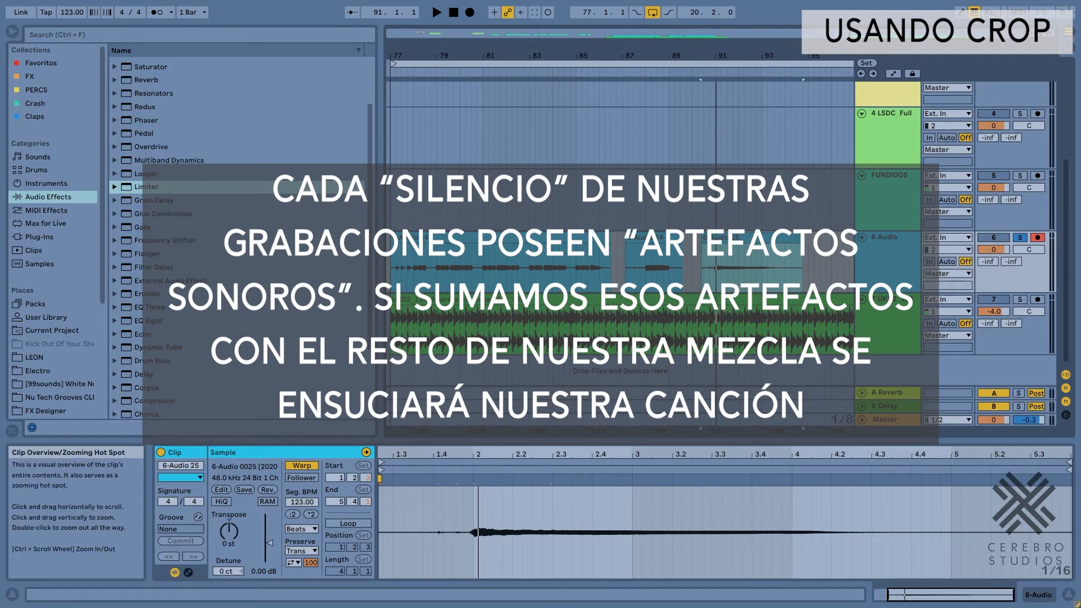
Set the arrangement's fixed grid to 1/32
{"action": "left_click_drag", "start_coordinate": [562, 56], "coordinate": [343, 104]}
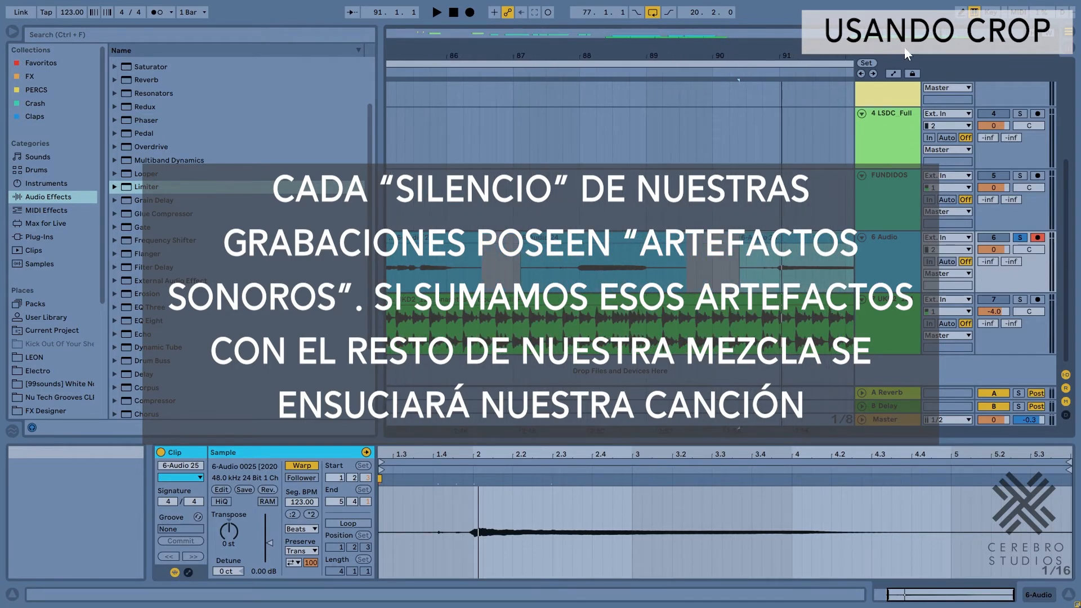
{"action": "left_click_drag", "start_coordinate": [536, 56], "coordinate": [538, 107]}
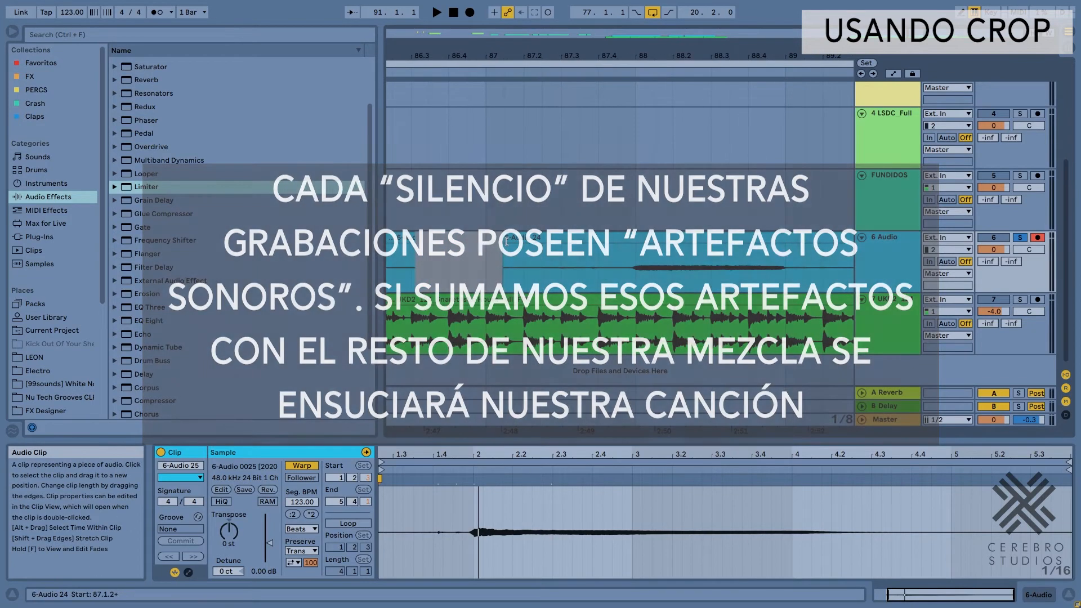
{"action": "left_click", "coordinate": [492, 252]}
{"action": "right_click", "coordinate": [492, 252]}
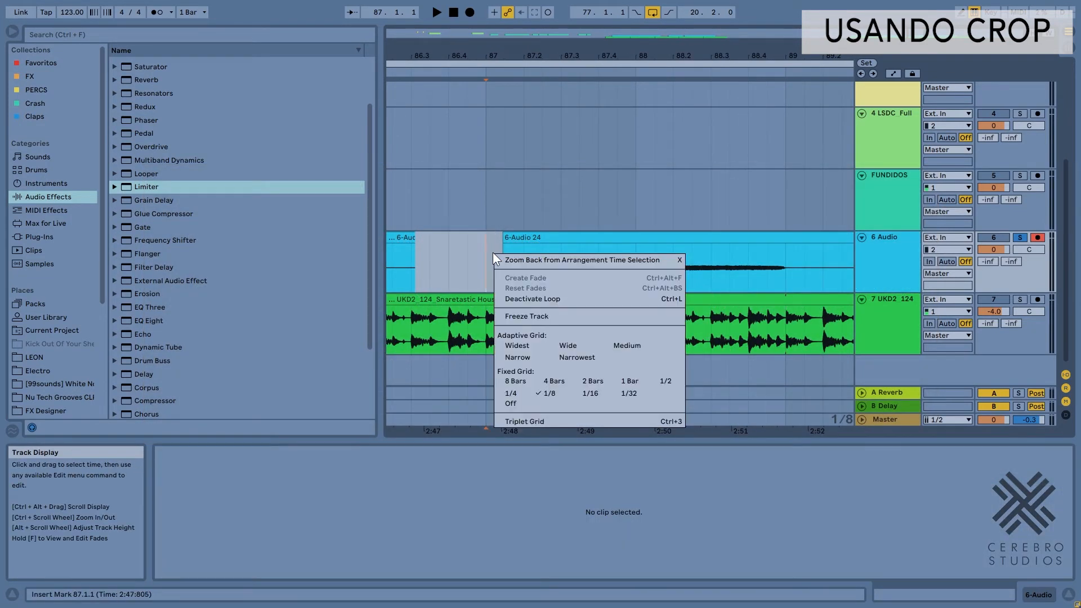
{"action": "left_click", "coordinate": [629, 393]}
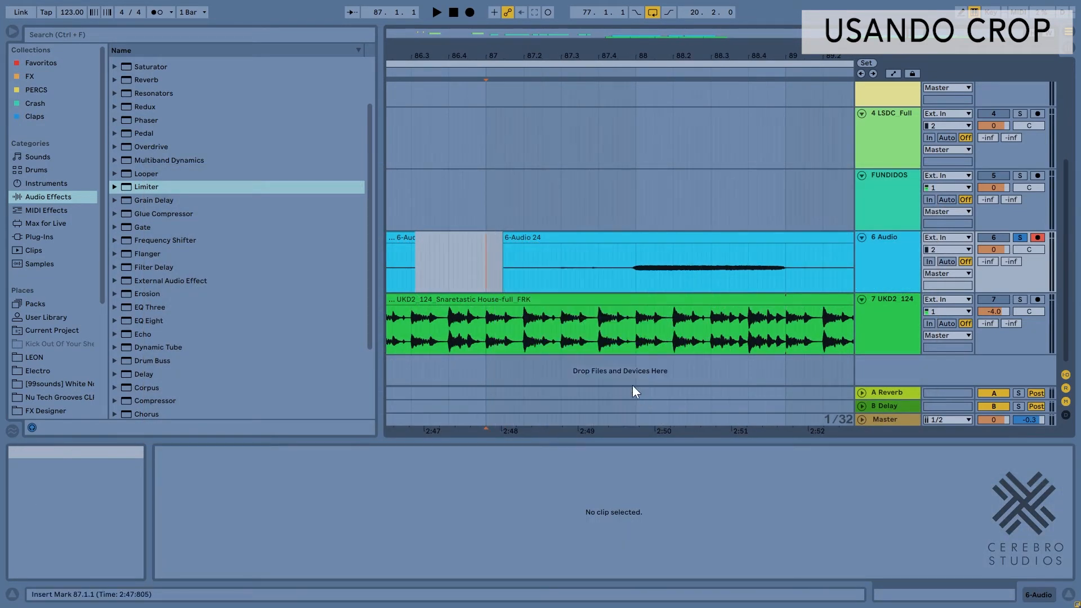
Trim the silence from the second 6-Audio 24 clip so it runs from 87.4.4 to 89.1.1
{"action": "left_click", "coordinate": [507, 235]}
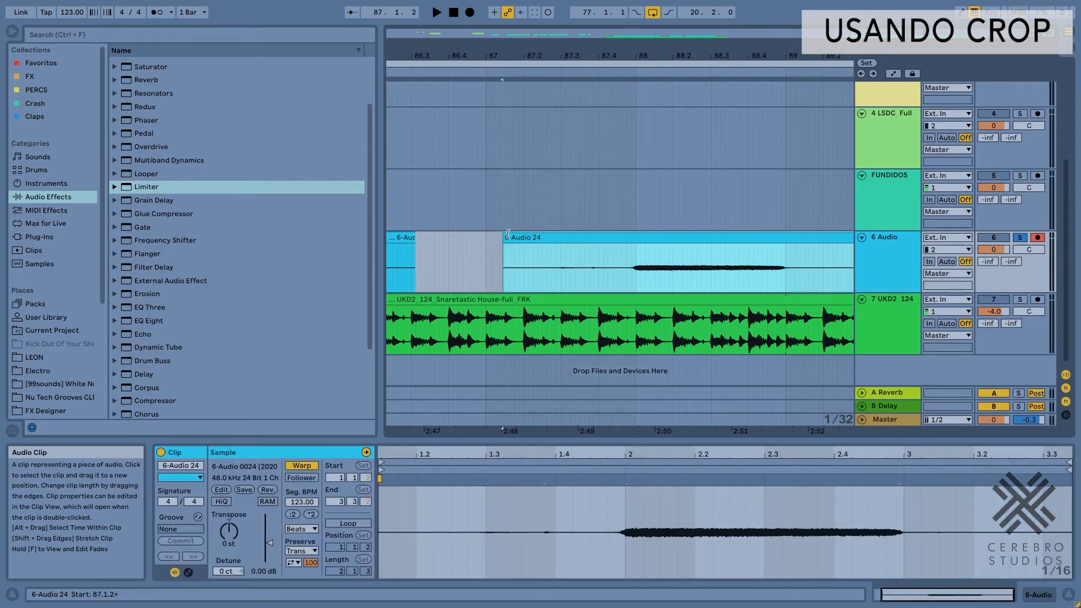
{"action": "left_click_drag", "start_coordinate": [509, 234], "coordinate": [633, 238]}
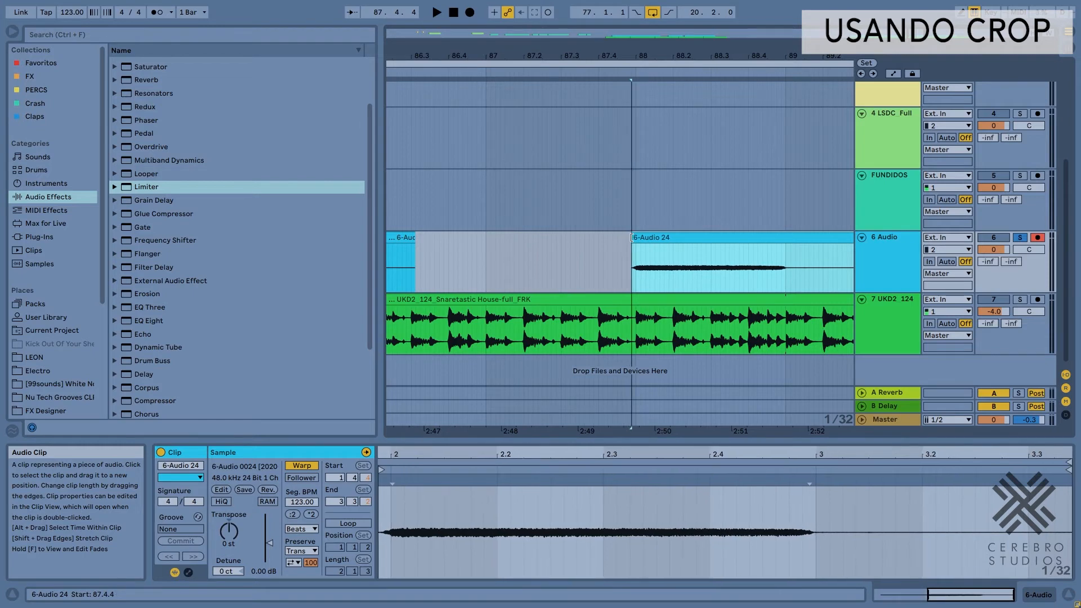
{"action": "left_click_drag", "start_coordinate": [675, 34], "coordinate": [895, 55]}
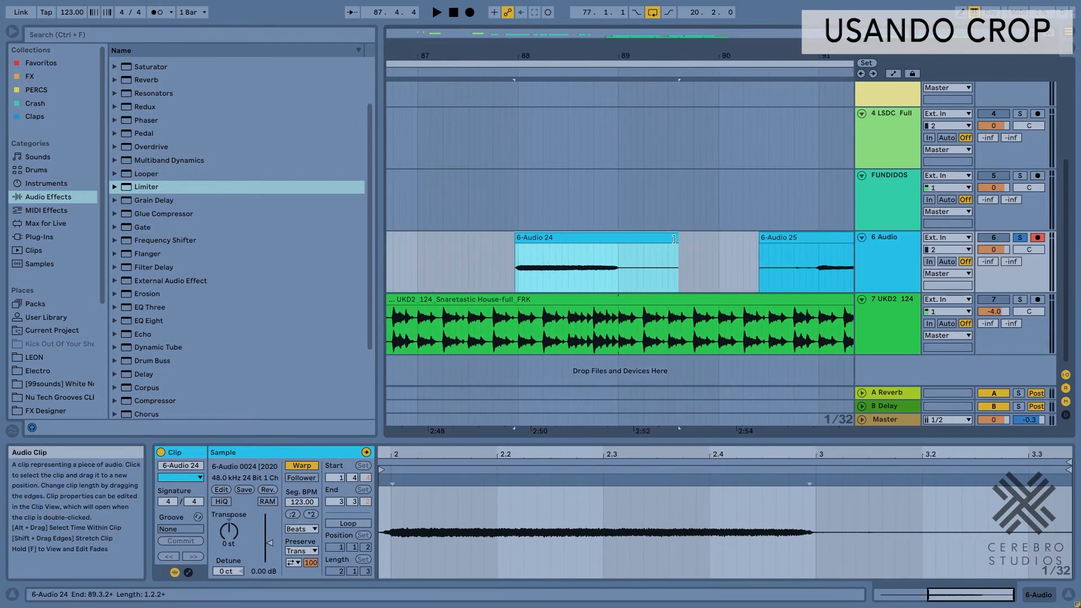
{"action": "left_click_drag", "start_coordinate": [679, 238], "coordinate": [620, 241]}
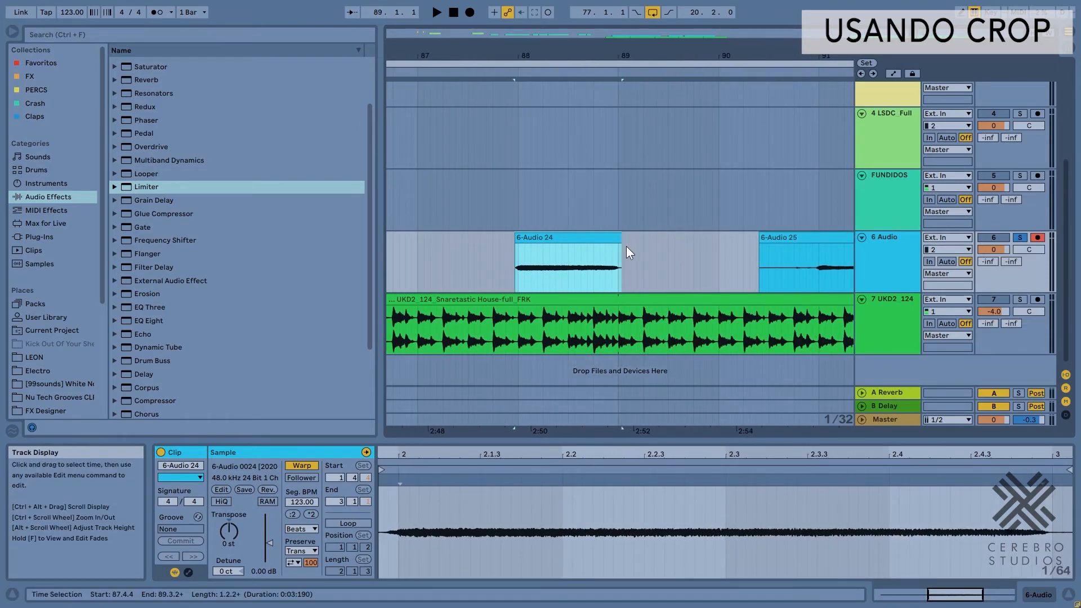
Crop the trimmed 6-Audio 24 clip spanning 87.4.4 to 89.1.1 so its sample keeps only the visible portion
{"action": "mouse_move", "coordinate": [955, 594]}
{"action": "left_mouse_down"}
{"action": "mouse_move", "coordinate": [956, 565]}
{"action": "mouse_move", "coordinate": [955, 588]}
{"action": "mouse_move", "coordinate": [955, 574]}
{"action": "left_mouse_up"}
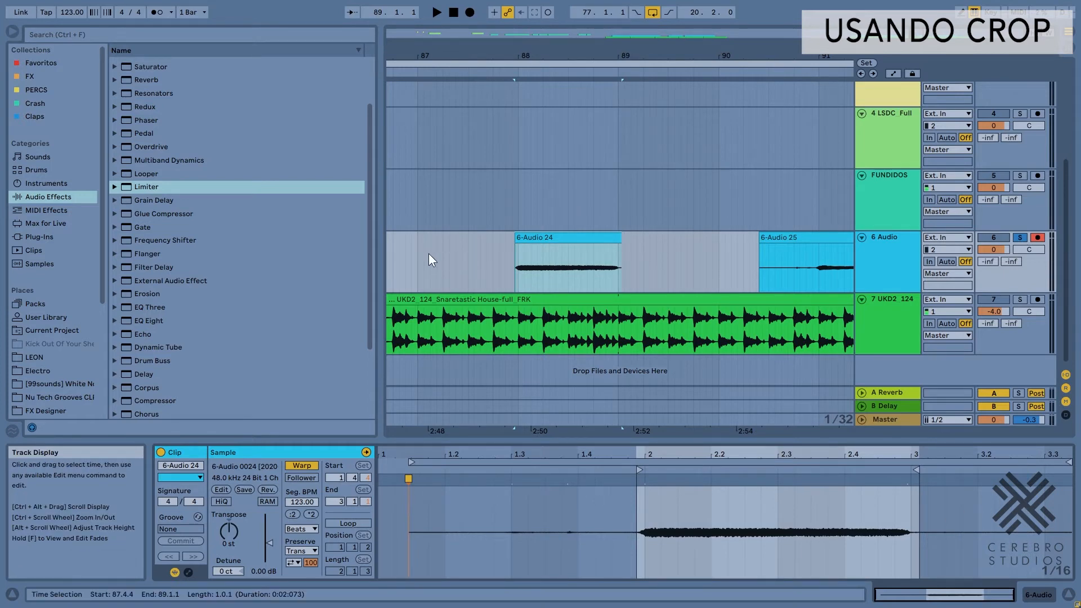
{"action": "right_click", "coordinate": [586, 237]}
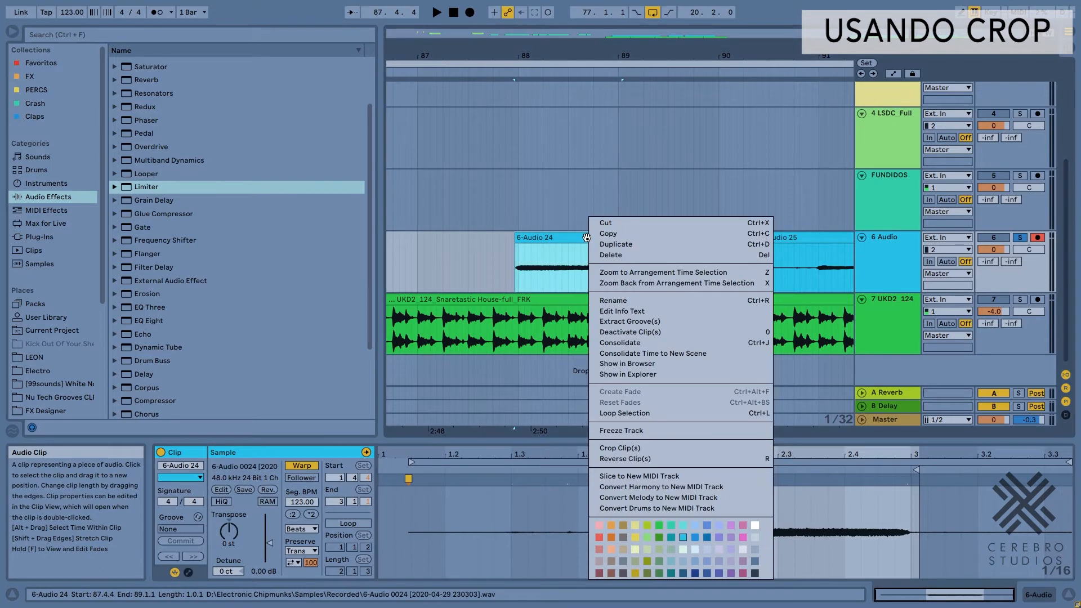
{"action": "left_click", "coordinate": [608, 451]}
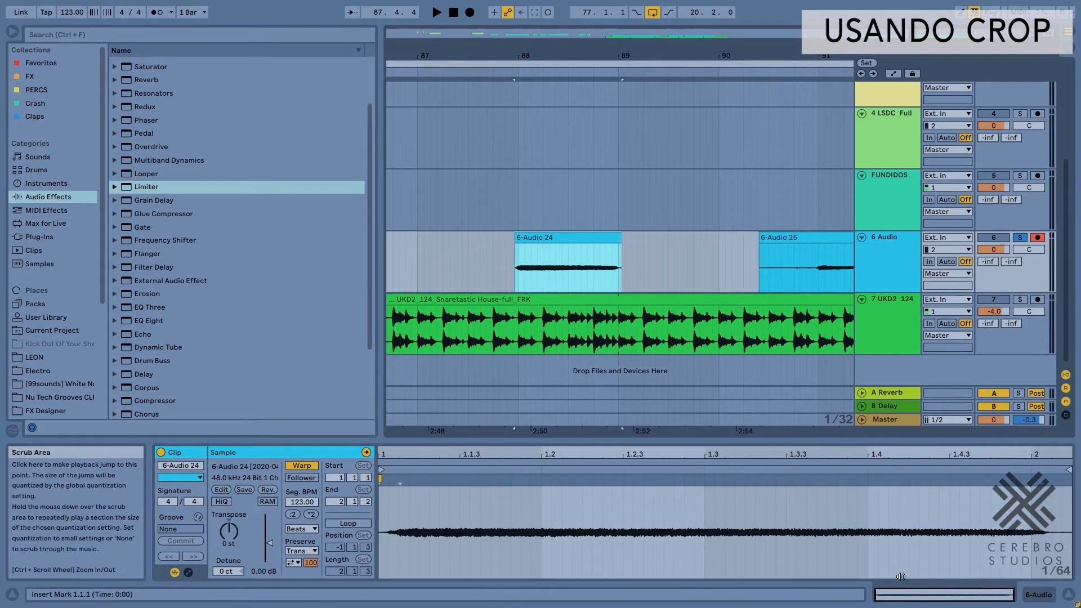
Play the first 6-Audio 24 clip from bar 77 to find where the guitar part starts
{"action": "scroll", "coordinate": [705, 259], "scroll_direction": "down", "scroll_amount": 5}
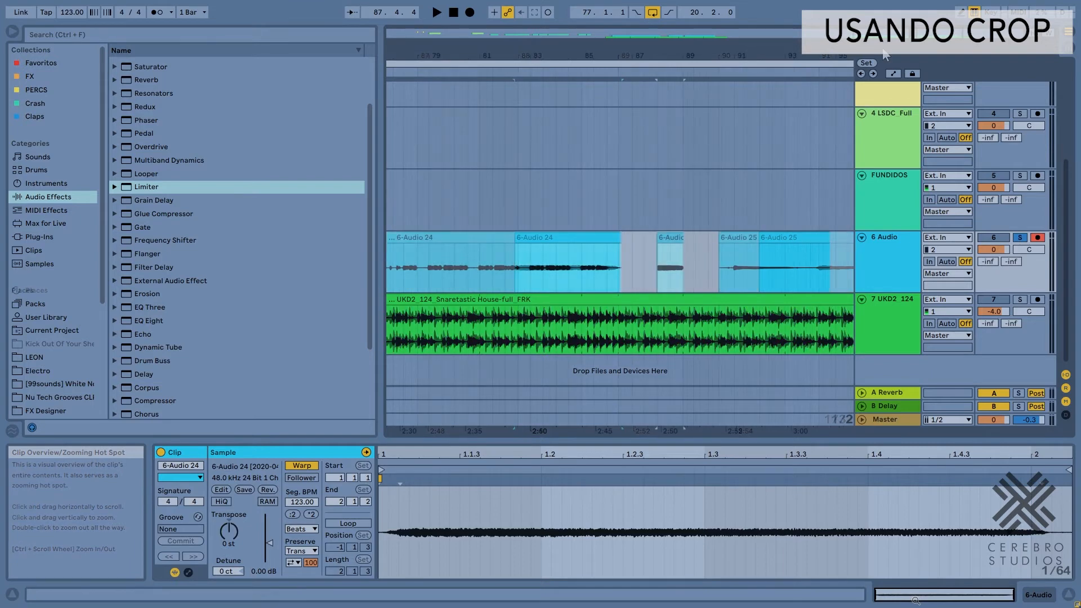
{"action": "left_click_drag", "start_coordinate": [482, 56], "coordinate": [522, 72]}
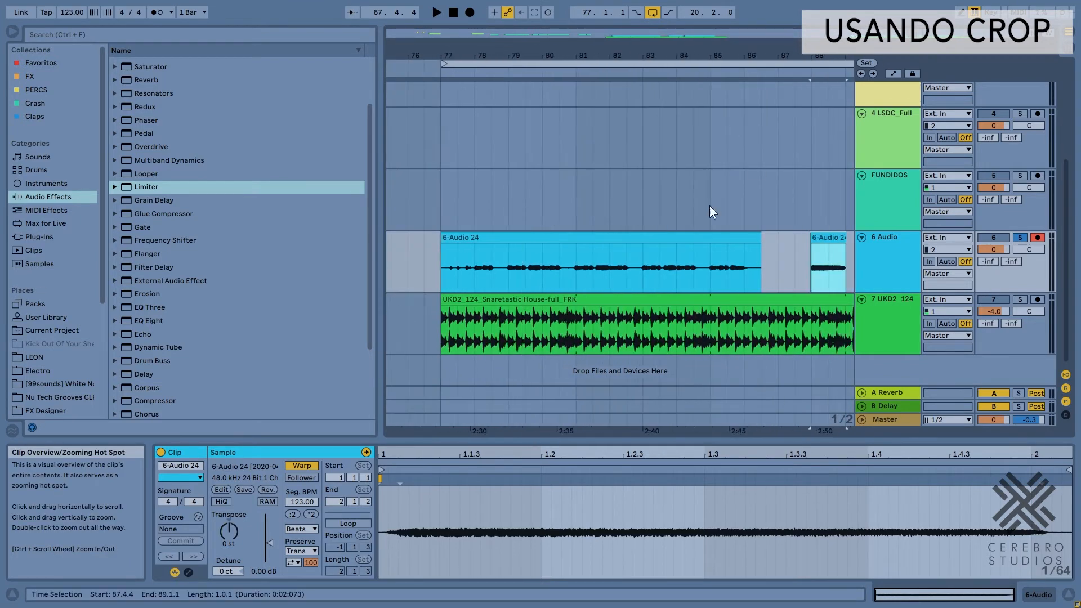
{"action": "left_click", "coordinate": [664, 234]}
{"action": "key", "text": "space"}
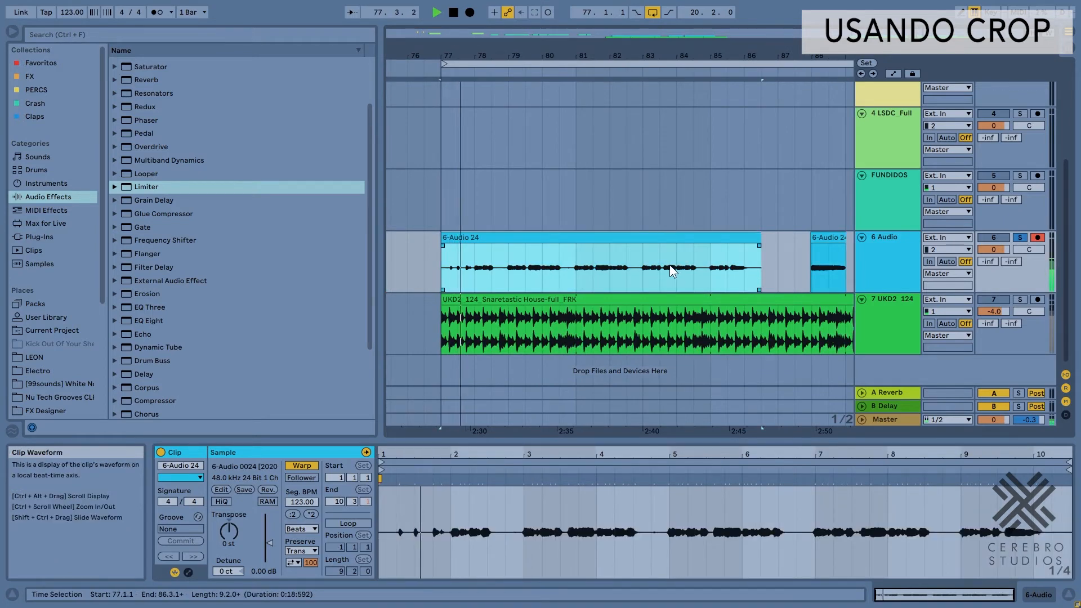
Set the arrangement's fixed grid to 1/16 and trim the start of the first 6-Audio 24 clip to 78.1.1
{"action": "right_click", "coordinate": [482, 269]}
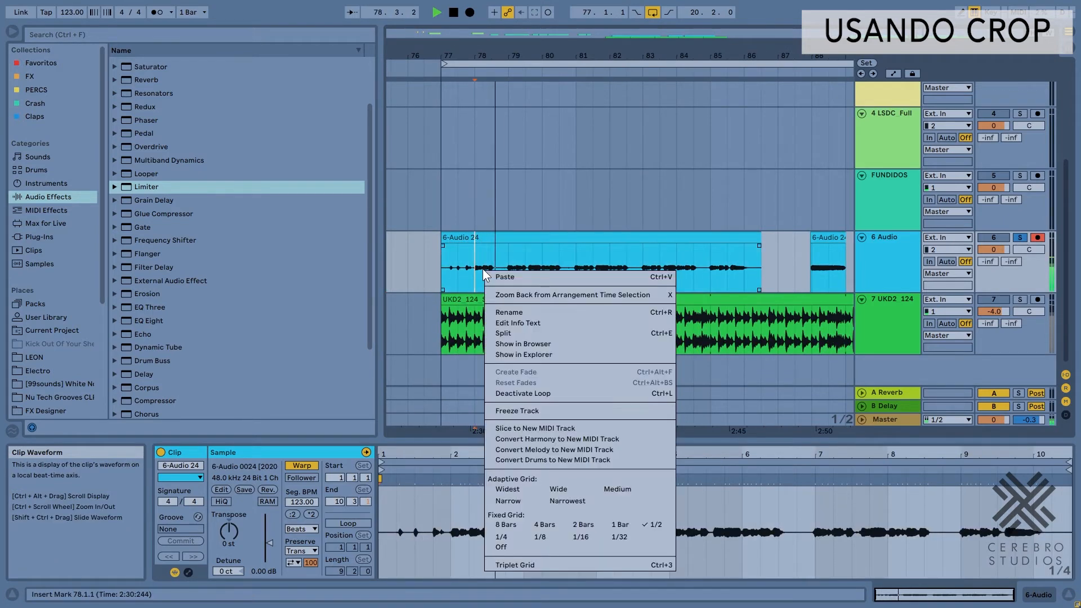
{"action": "left_click", "coordinate": [580, 537]}
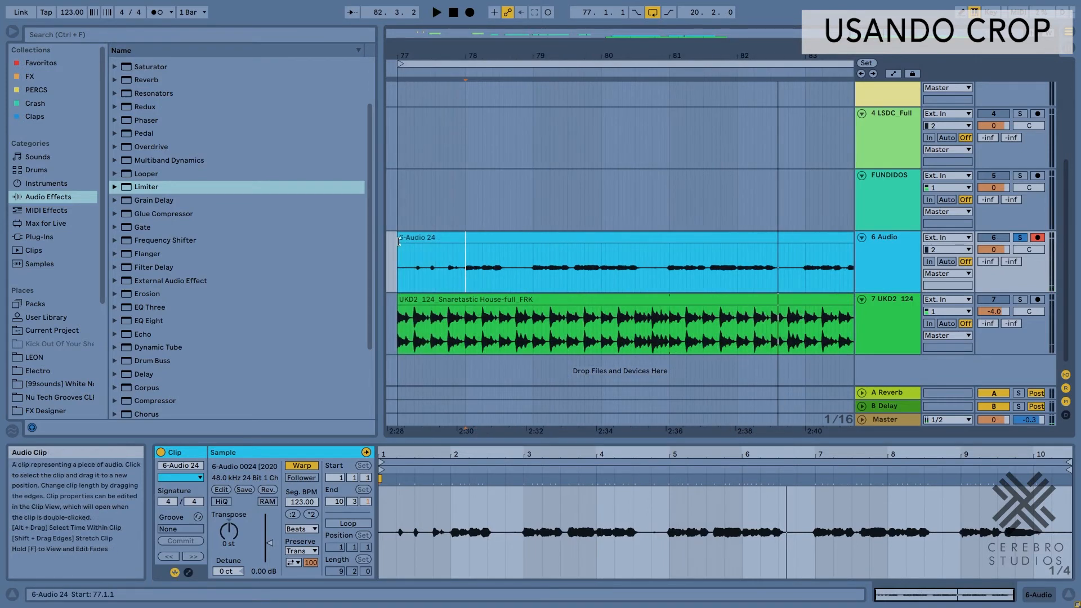
{"action": "left_click_drag", "start_coordinate": [399, 243], "coordinate": [464, 245]}
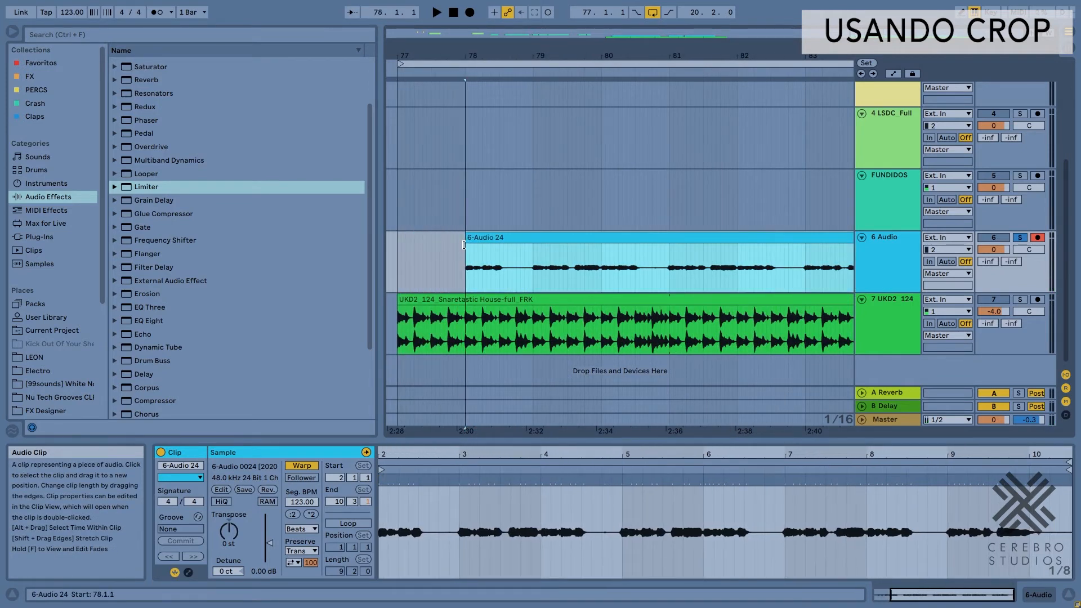
Split the first 6-Audio 24 clip at 79.1.1 and crop the one-bar part from 78.1.1 to 79.1.1
{"action": "left_click_drag", "start_coordinate": [637, 33], "coordinate": [670, 215]}
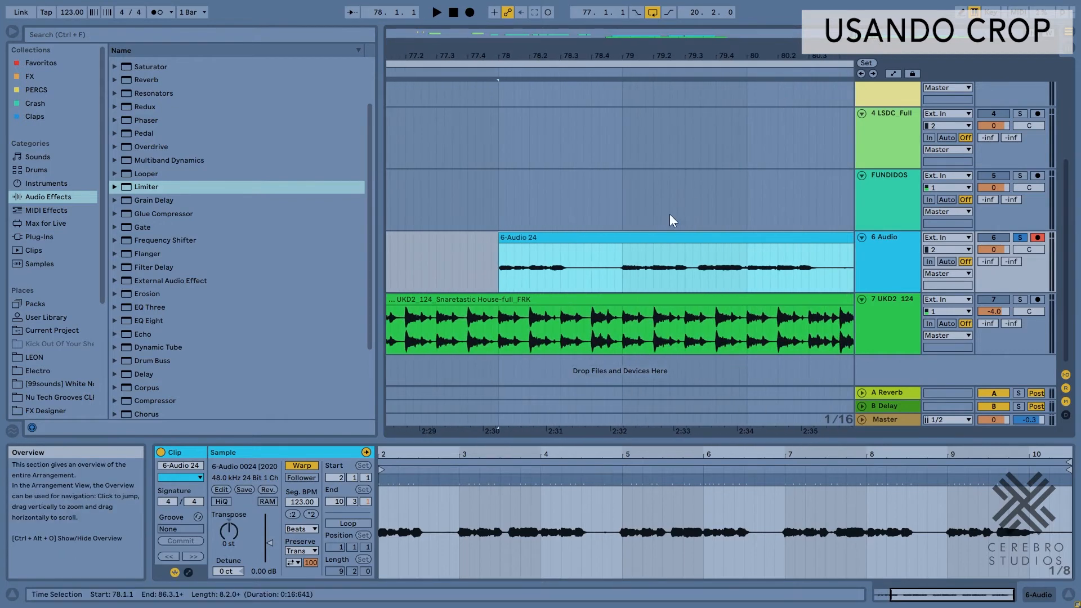
{"action": "left_click_drag", "start_coordinate": [621, 267], "coordinate": [498, 269]}
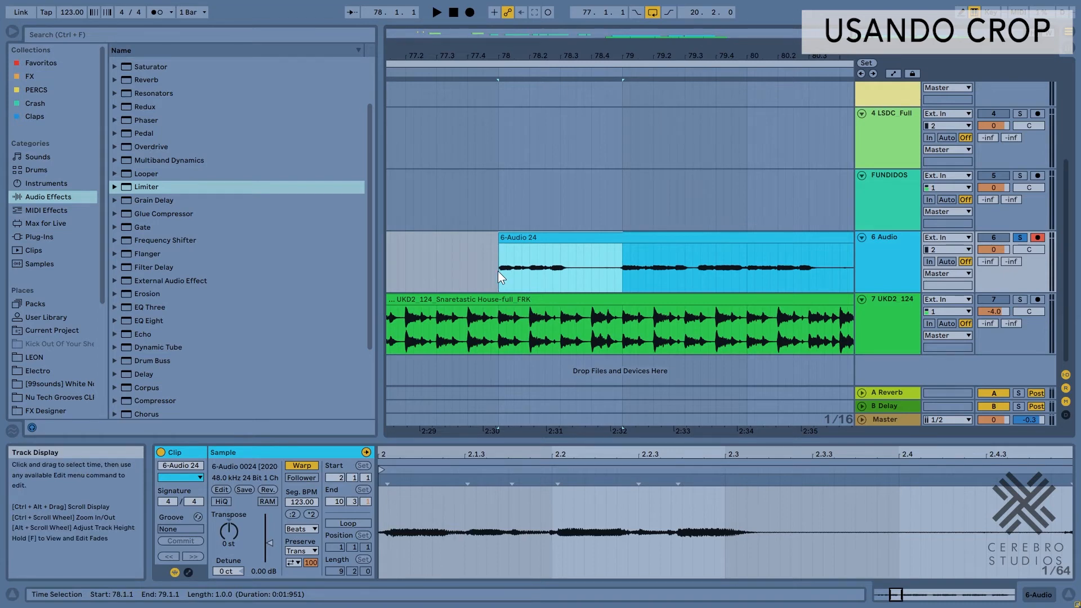
{"action": "key", "text": "Delete"}
{"action": "key", "text": "ctrl+z"}
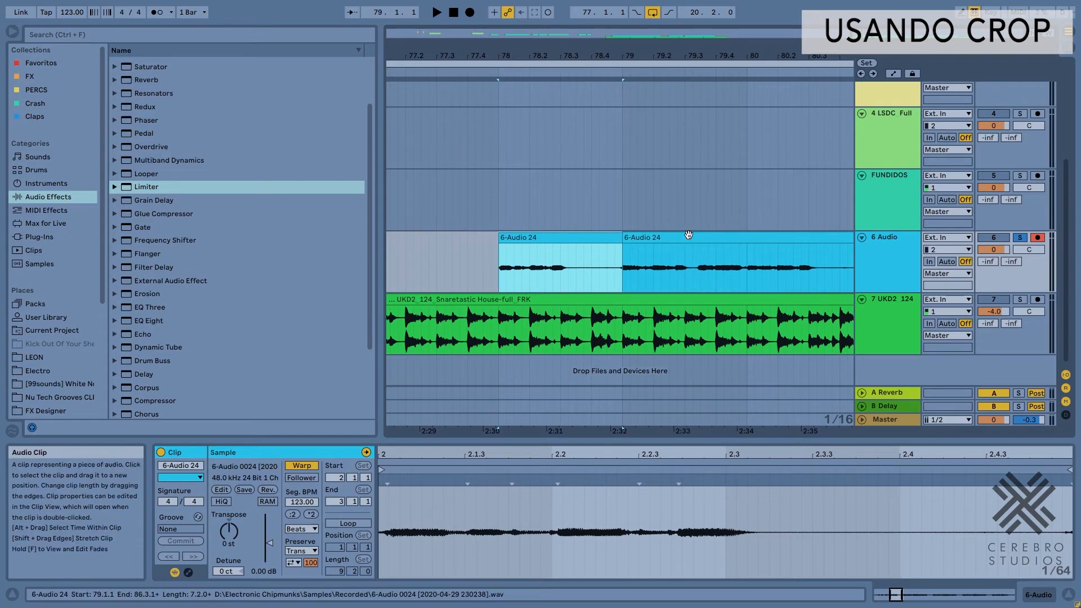
{"action": "right_click", "coordinate": [529, 238]}
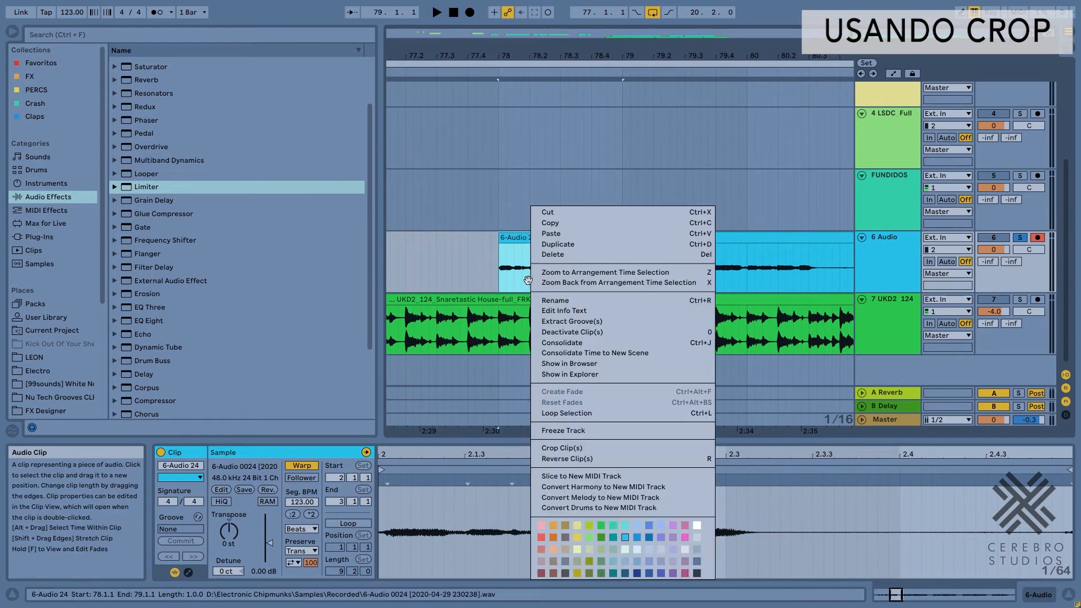
{"action": "left_click", "coordinate": [552, 448]}
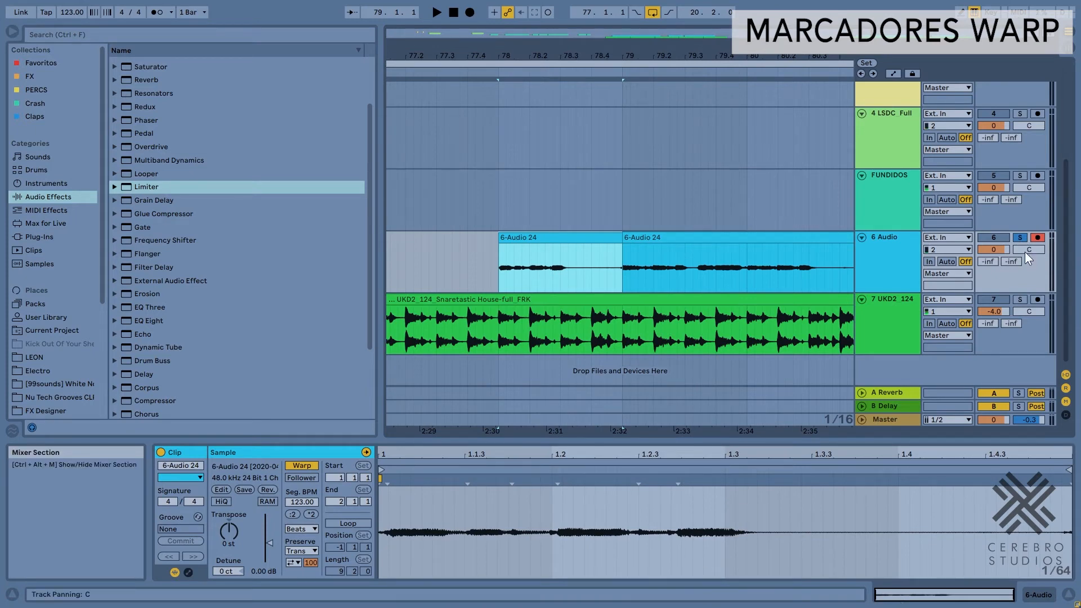
Listen to the cropped one-bar clip and examine its transient marks around 1.1.3 and 1.2 in the sample editor
{"action": "key", "text": "space"}
{"action": "key", "text": "space"}
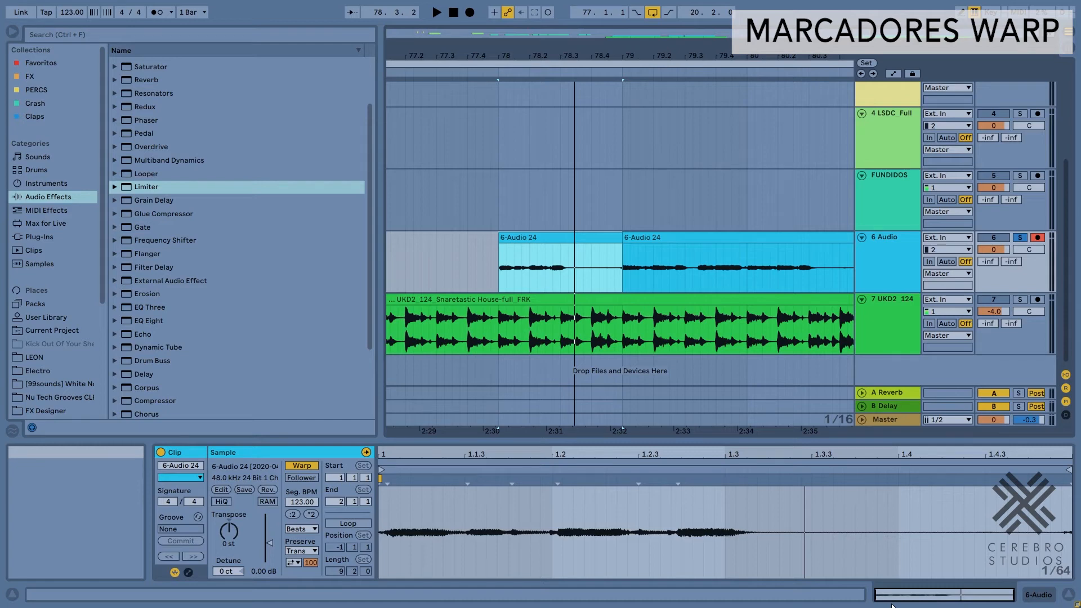
{"action": "left_click", "coordinate": [558, 483]}
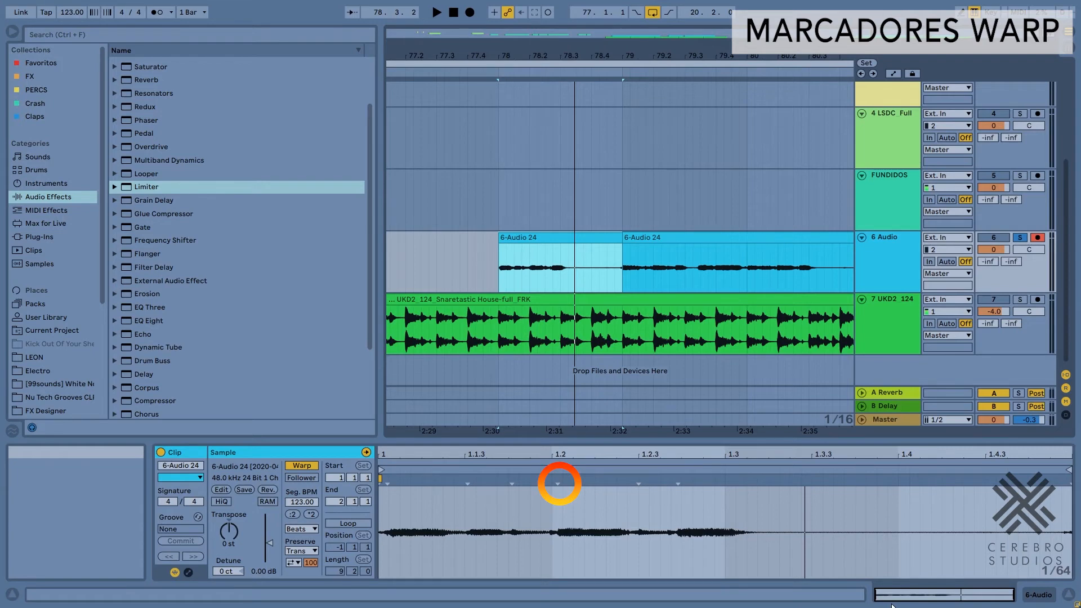
{"action": "left_click", "coordinate": [468, 483]}
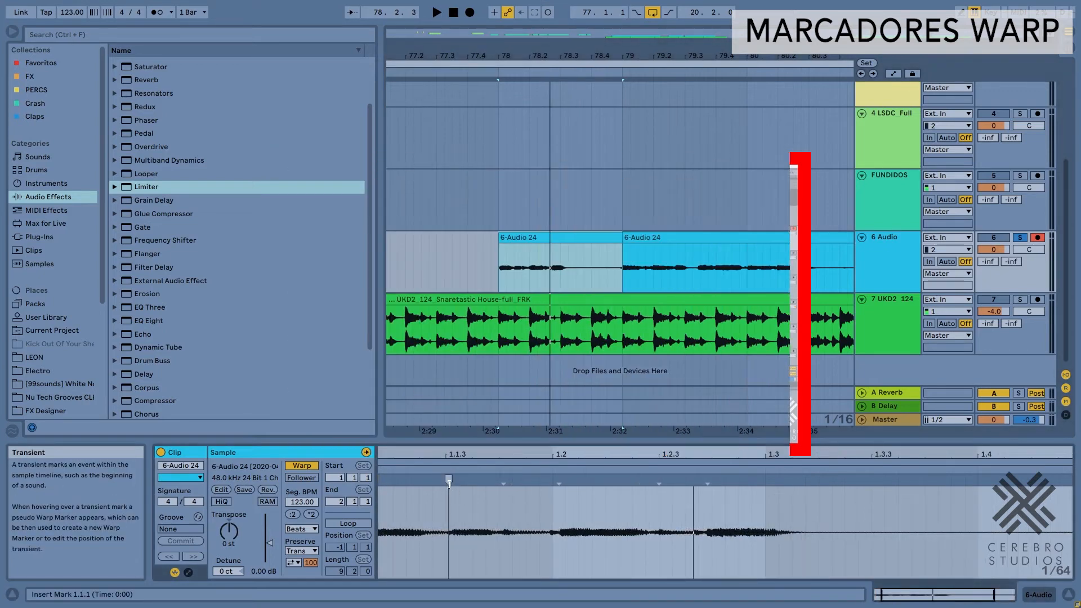
{"action": "left_click", "coordinate": [506, 482]}
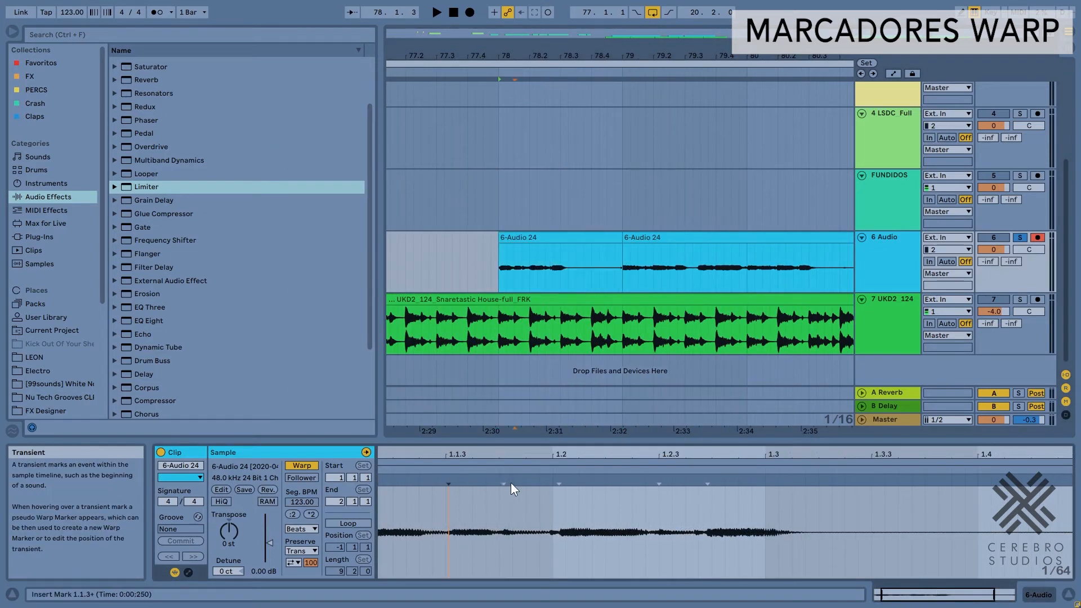
{"action": "left_click", "coordinate": [559, 480]}
Insert a warp marker on the transient just after 1.2 in the cropped clip and move it to 1.2.1
{"action": "left_click_drag", "start_coordinate": [913, 594], "coordinate": [914, 607]}
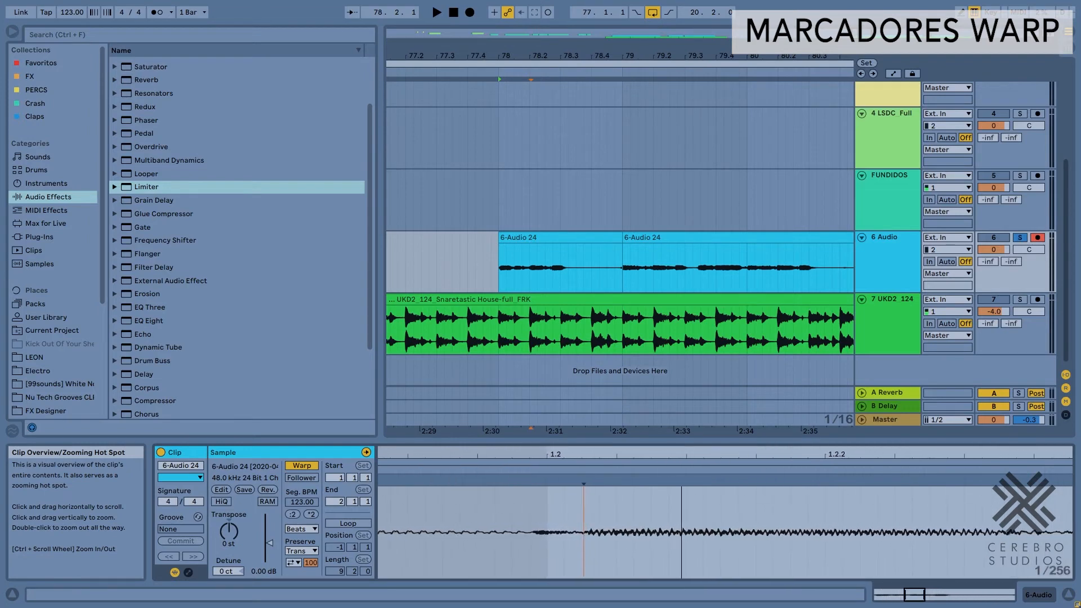
{"action": "double_click", "coordinate": [585, 479]}
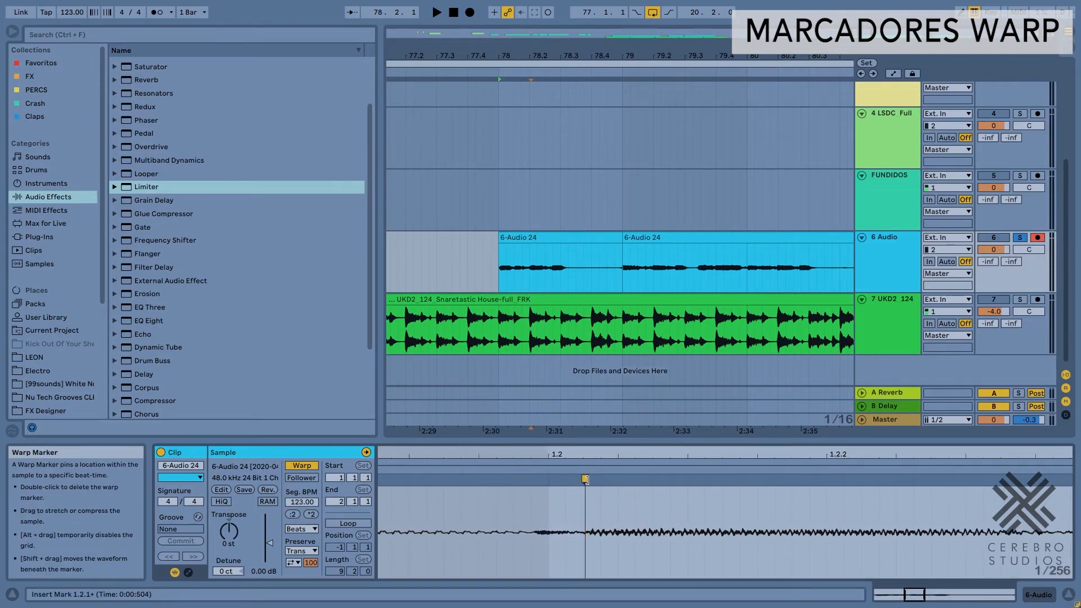
{"action": "mouse_move", "coordinate": [585, 479]}
{"action": "left_mouse_down"}
{"action": "mouse_move", "coordinate": [531, 479]}
{"action": "mouse_move", "coordinate": [550, 489]}
{"action": "left_mouse_up"}
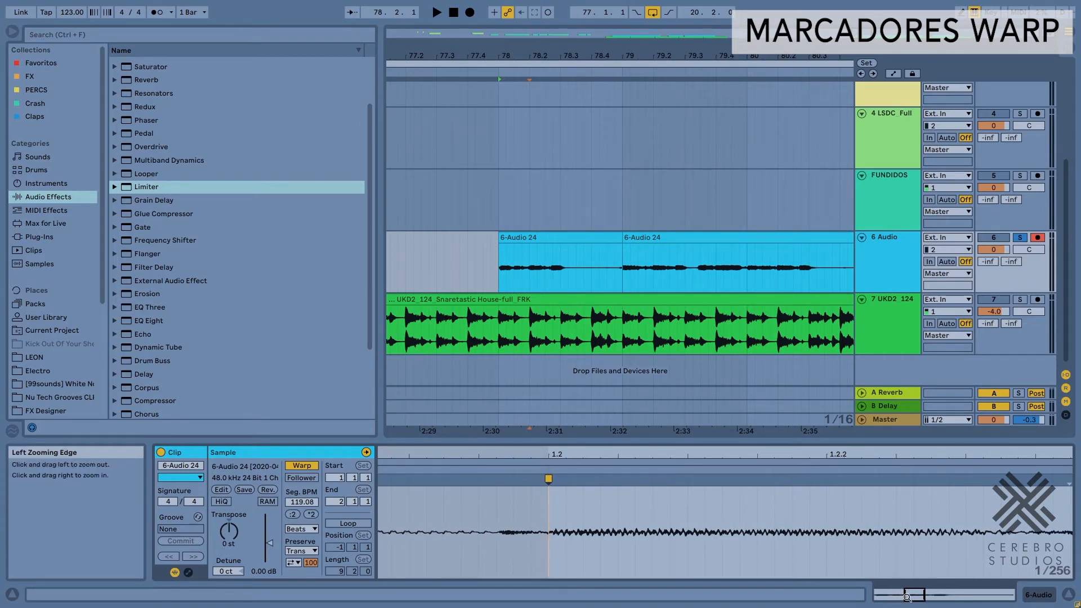
Undo and repeat the warp marker's move to 1.2.1, listen to the clip, and delete that marker
{"action": "left_click_drag", "start_coordinate": [915, 600], "coordinate": [915, 580]}
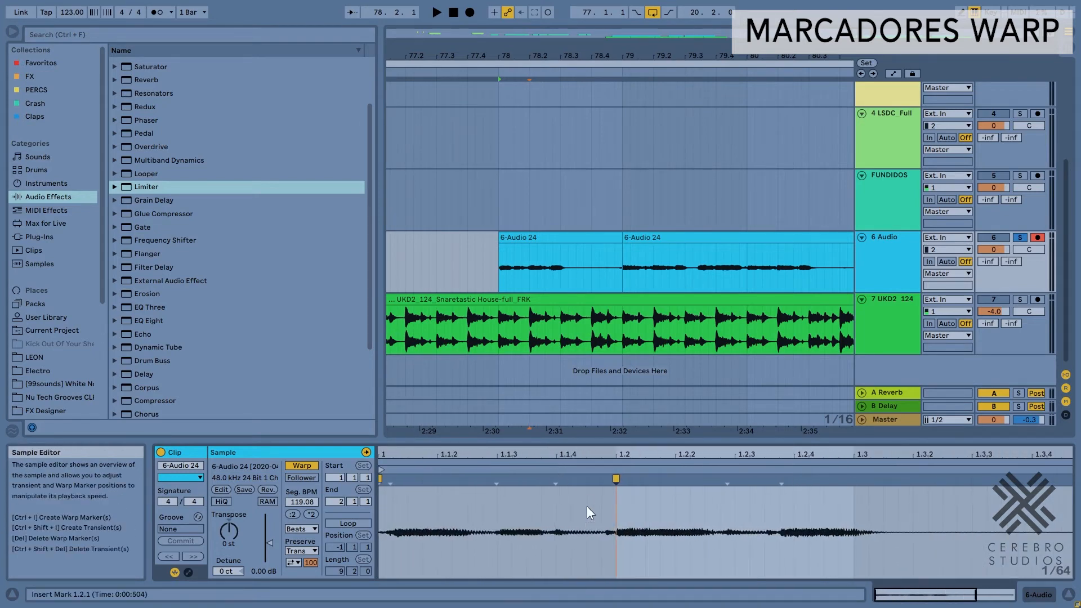
{"action": "key", "text": "ctrl+z"}
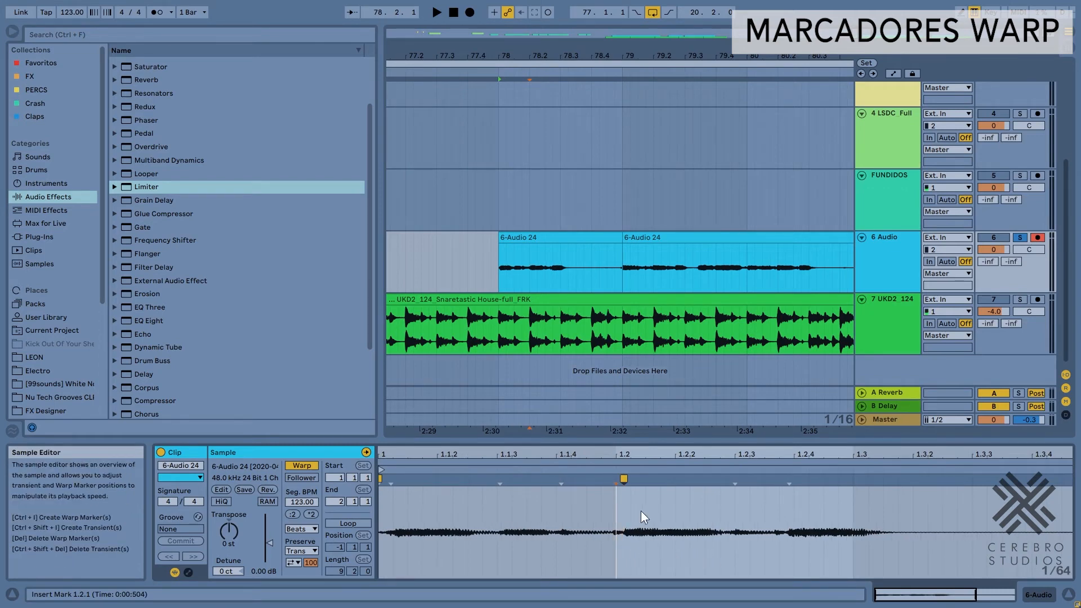
{"action": "left_click_drag", "start_coordinate": [623, 483], "coordinate": [616, 480]}
{"action": "key", "text": "space"}
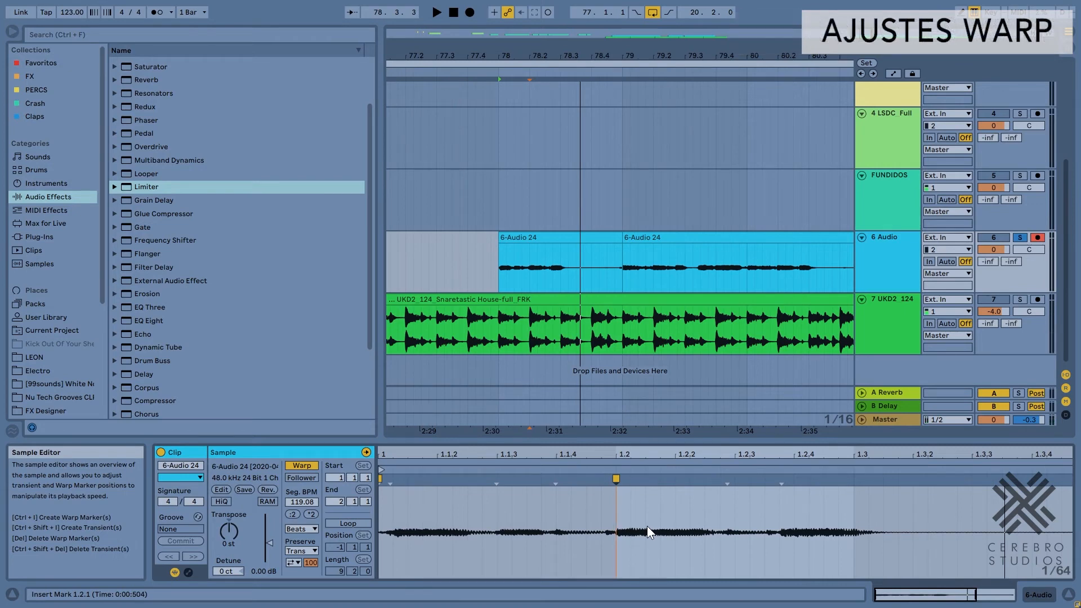
{"action": "double_click", "coordinate": [615, 479]}
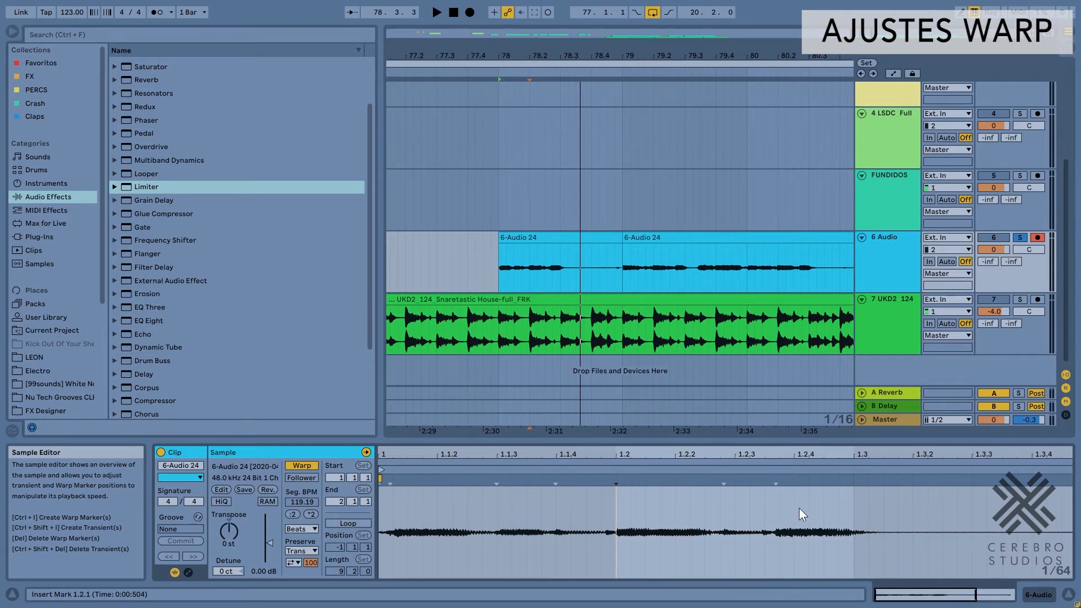
Add a warp marker at the note attack just before 1.2.4 and move it to 1.2.4
{"action": "left_click_drag", "start_coordinate": [899, 595], "coordinate": [911, 604]}
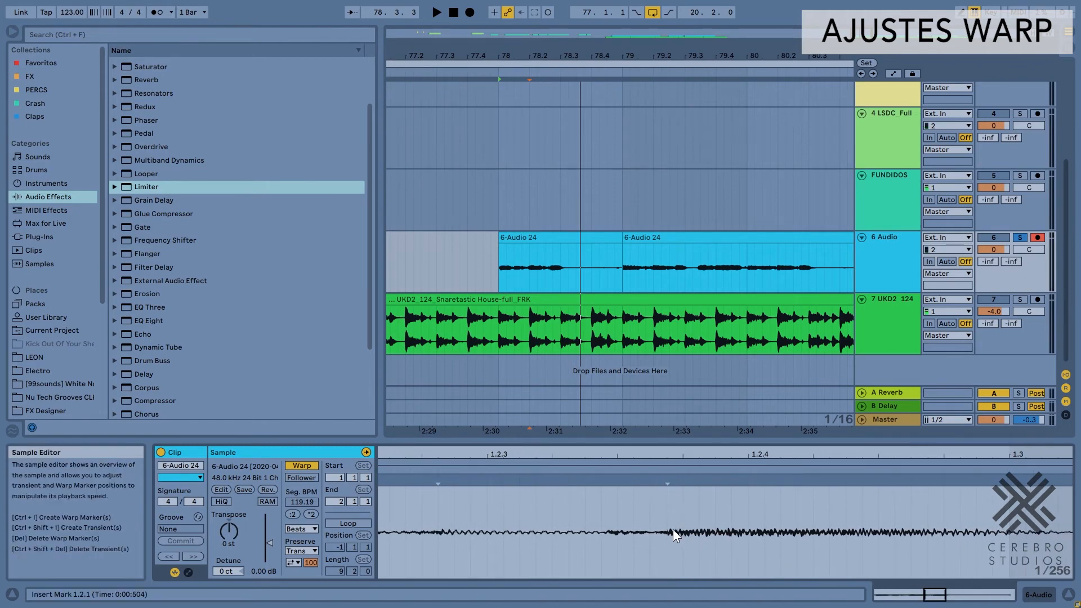
{"action": "left_click_drag", "start_coordinate": [935, 595], "coordinate": [937, 601]}
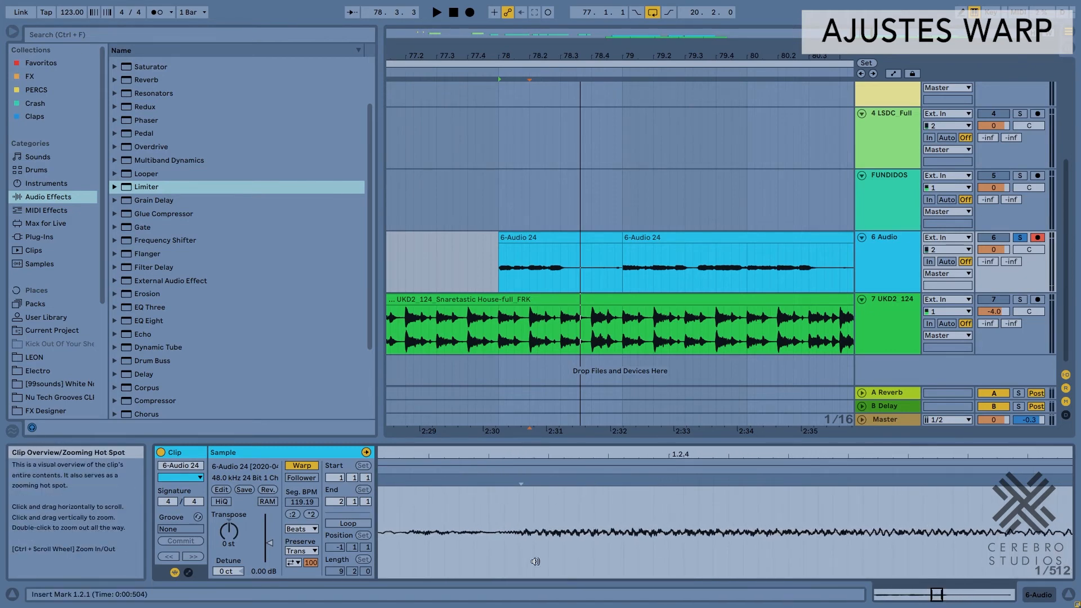
{"action": "double_click", "coordinate": [535, 528]}
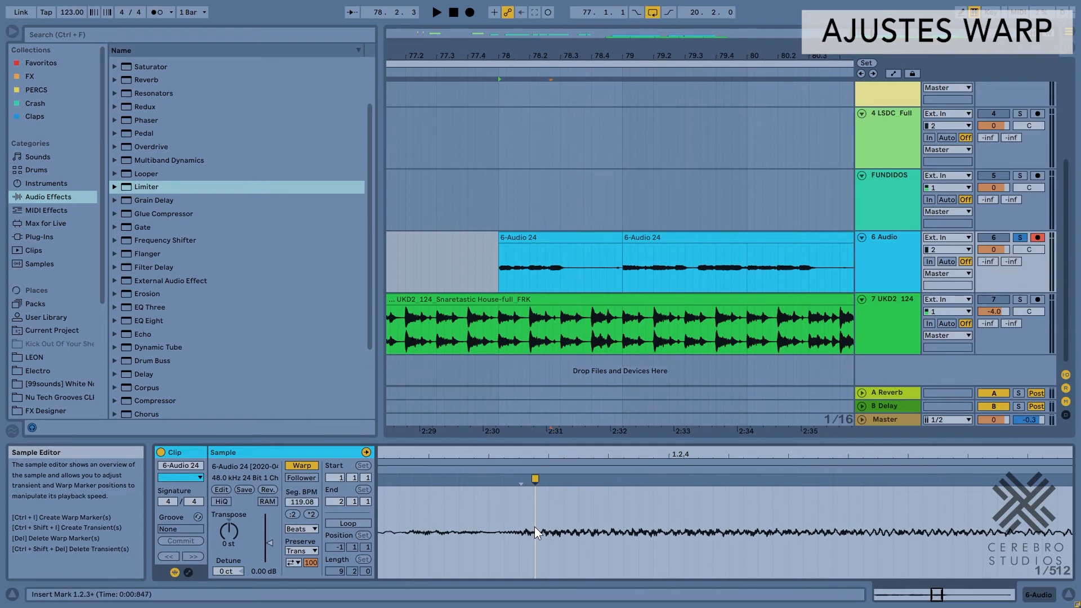
{"action": "mouse_move", "coordinate": [535, 478]}
{"action": "left_mouse_down"}
{"action": "mouse_move", "coordinate": [683, 479]}
{"action": "mouse_move", "coordinate": [670, 479]}
{"action": "left_mouse_up"}
{"action": "left_click", "coordinate": [764, 521]}
{"action": "left_click_drag", "start_coordinate": [936, 598], "coordinate": [939, 565]}
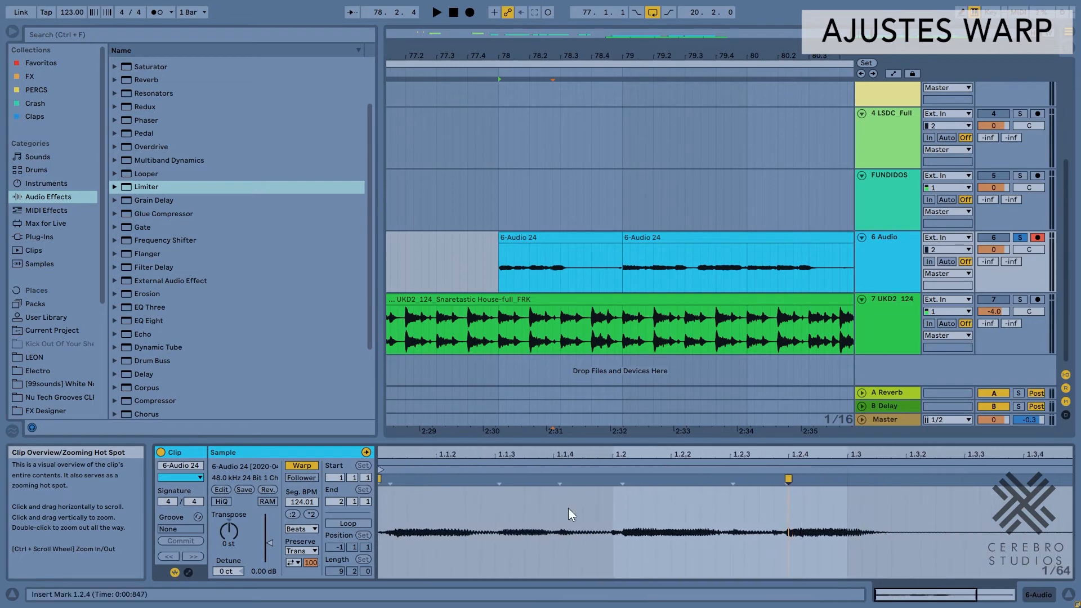
Add warp markers on the transients near 1.2 and 1.1.3 and align them to those grid positions
{"action": "double_click", "coordinate": [615, 479]}
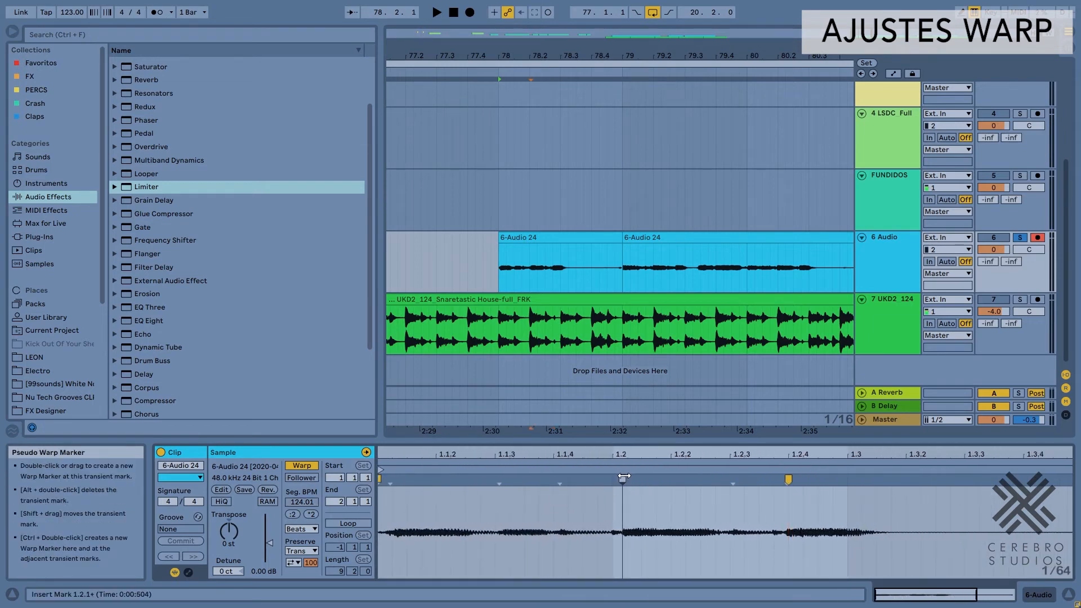
{"action": "double_click", "coordinate": [495, 479]}
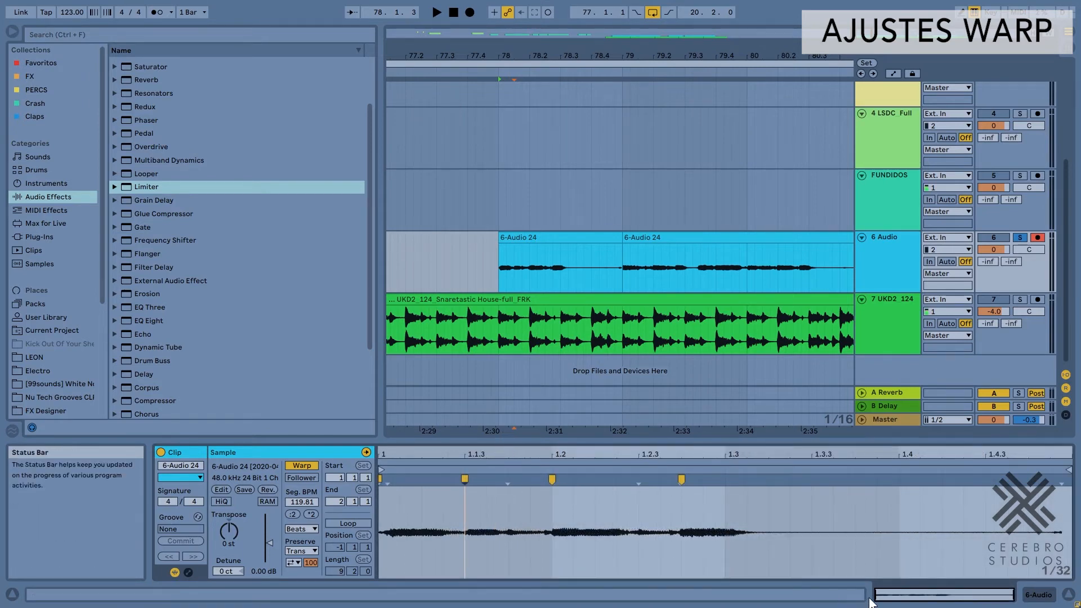
Turn off the sample editor's grid and move the 1.1.3 warp marker freely to a point slightly before 1.1.3
{"action": "left_click_drag", "start_coordinate": [878, 594], "coordinate": [878, 606]}
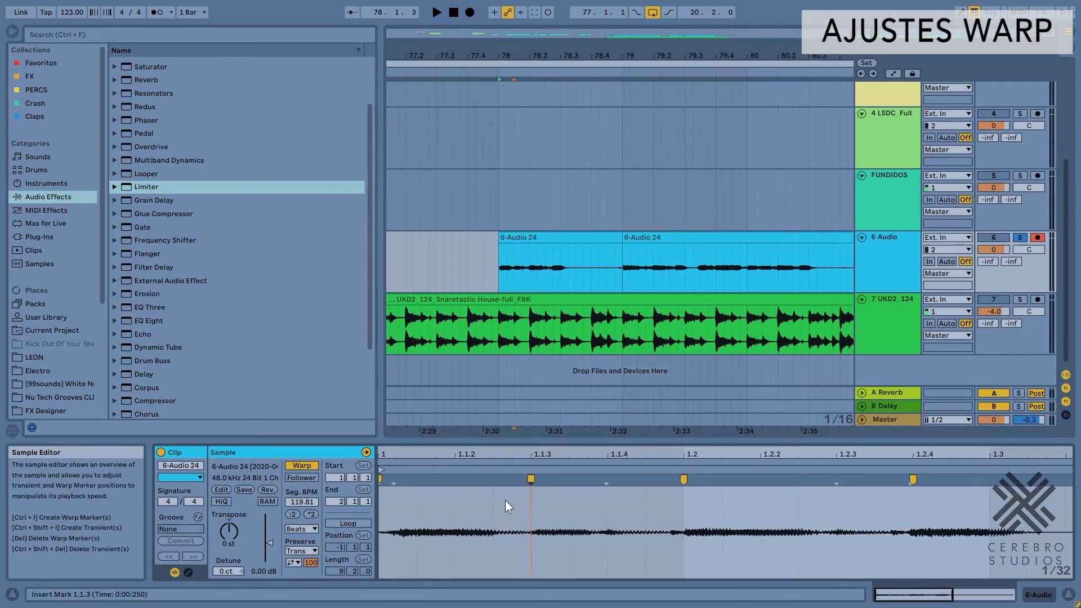
{"action": "right_click", "coordinate": [505, 500]}
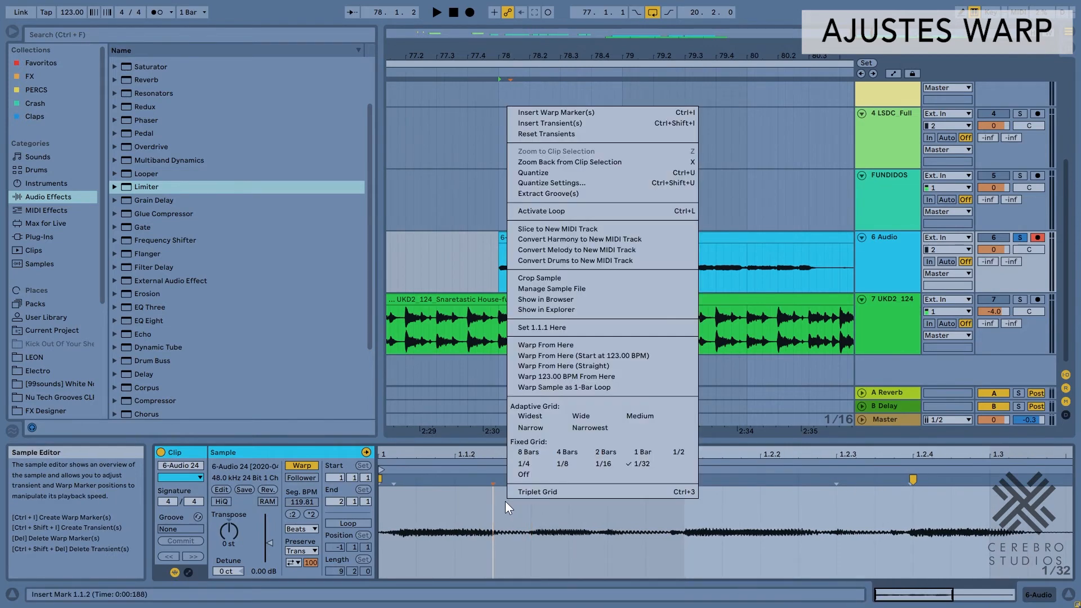
{"action": "left_click", "coordinate": [528, 475]}
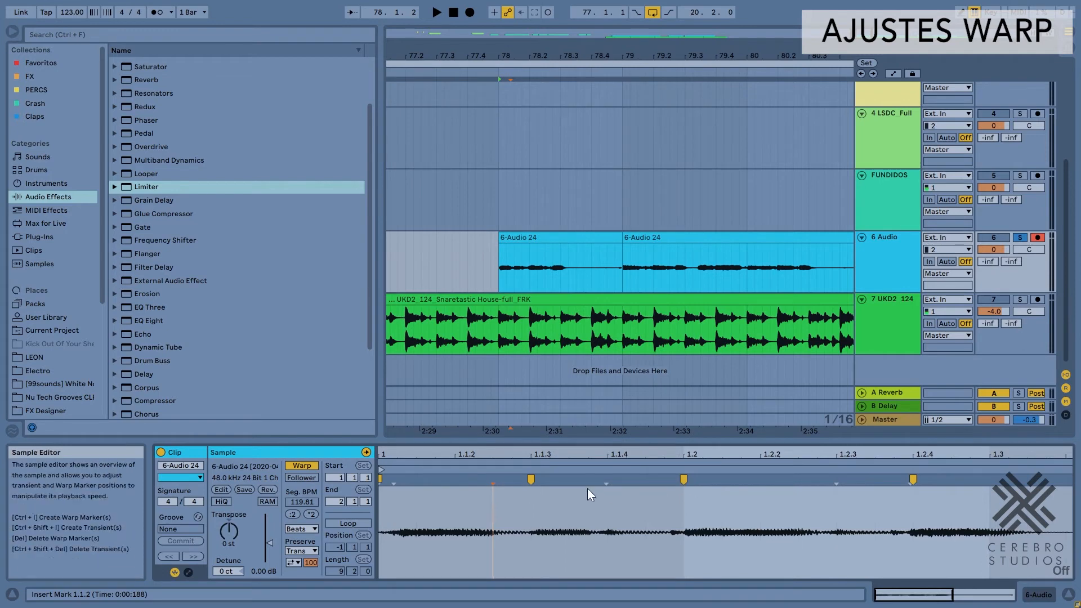
{"action": "left_click_drag", "start_coordinate": [530, 479], "coordinate": [513, 477]}
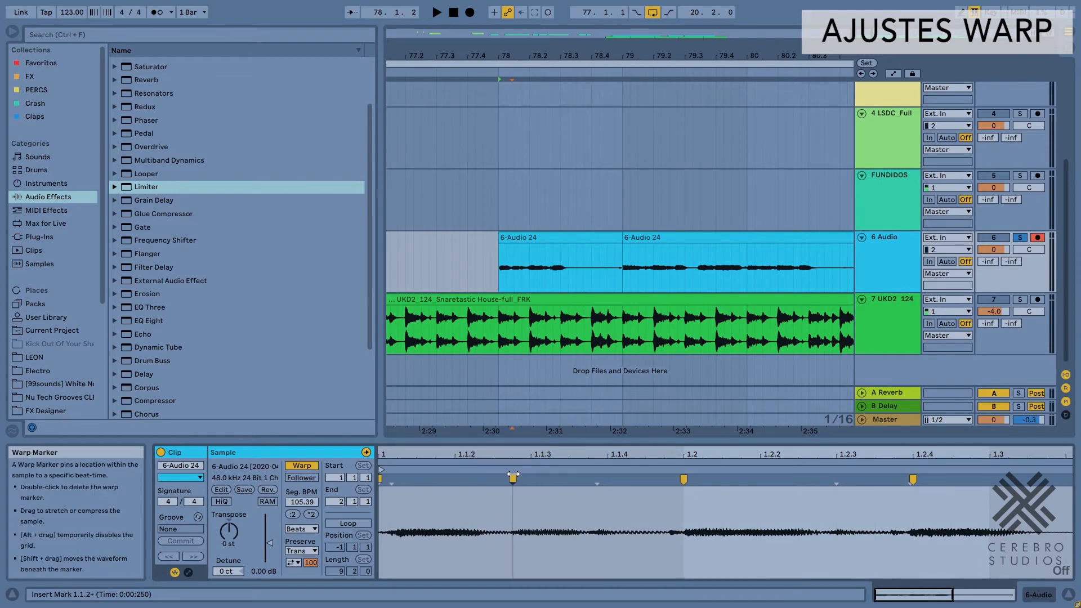
Listen to the soloed guitar clip and take the solo off so all tracks are audible
{"action": "key", "text": "space"}
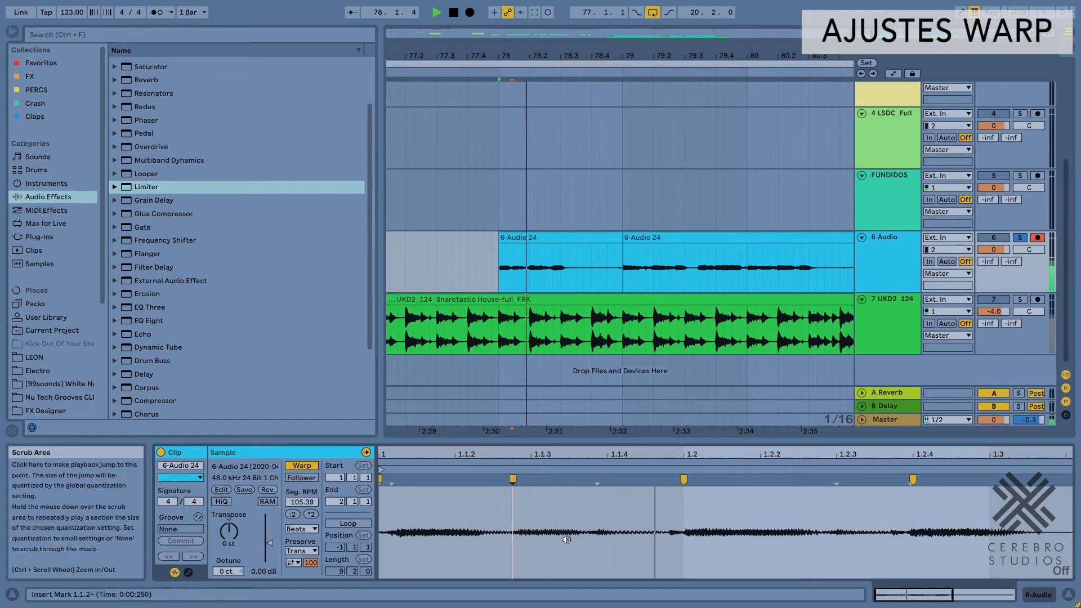
{"action": "key", "text": "space"}
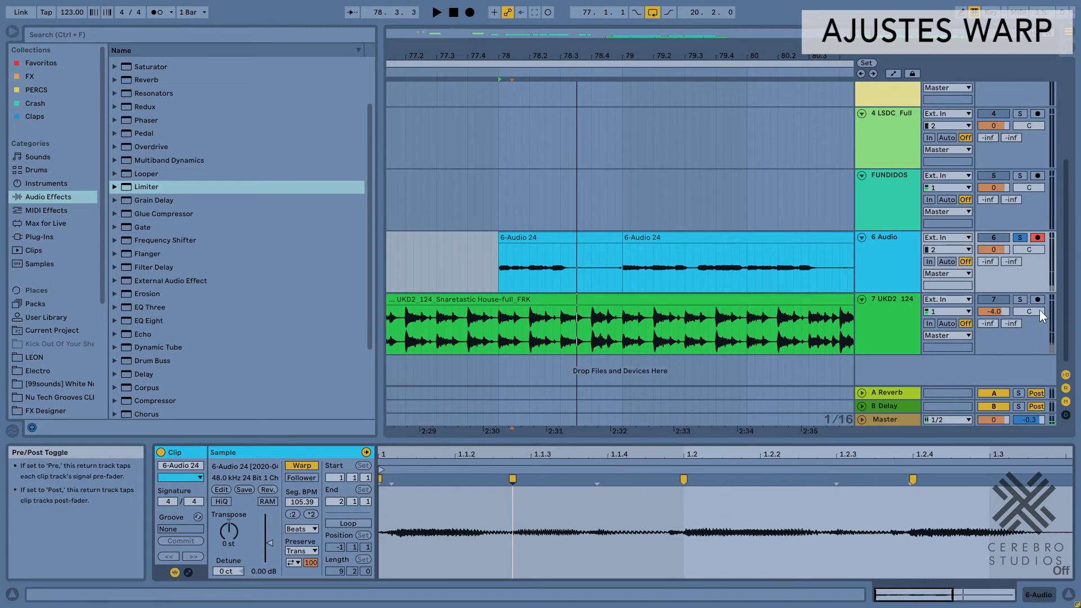
{"action": "left_click", "coordinate": [1019, 299]}
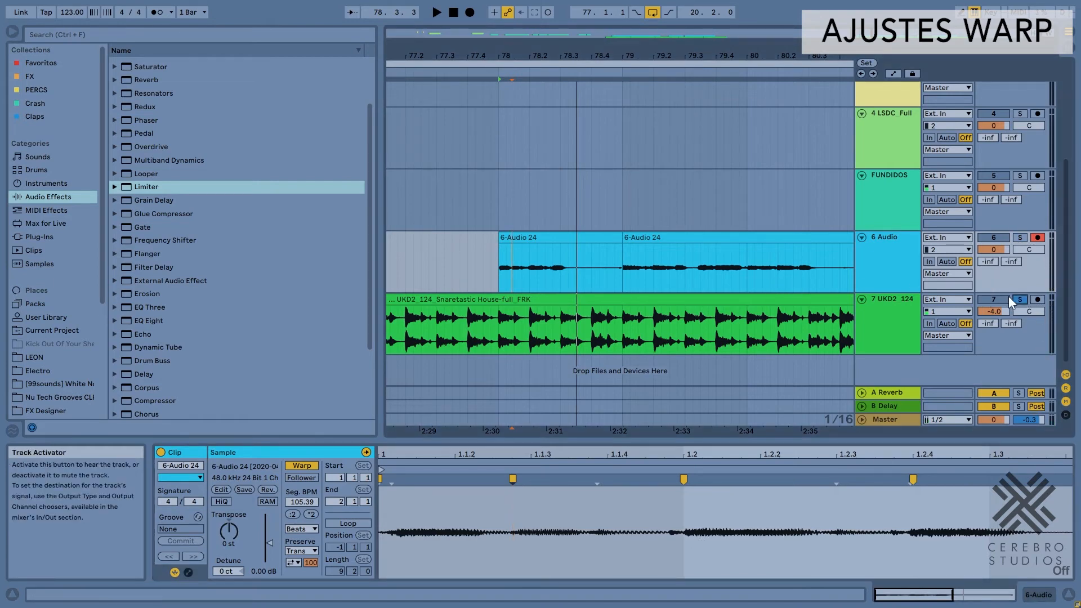
{"action": "left_click", "coordinate": [1019, 299]}
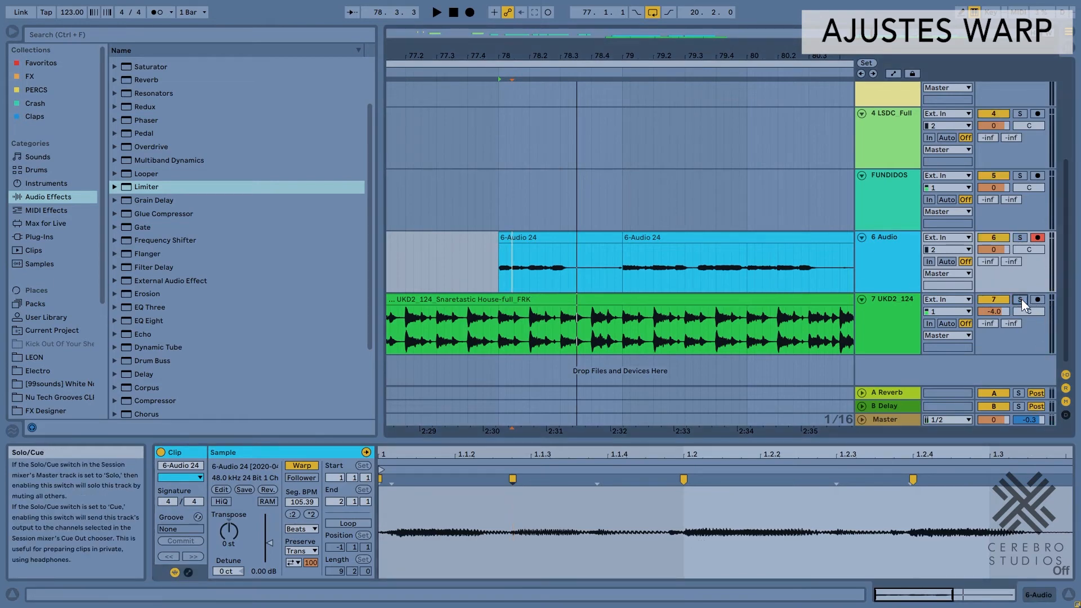
Play the first 6-Audio clip together with the drum loop and move the warp marker just before 1.1.3 slightly later
{"action": "left_click", "coordinate": [514, 237]}
{"action": "key", "text": "space"}
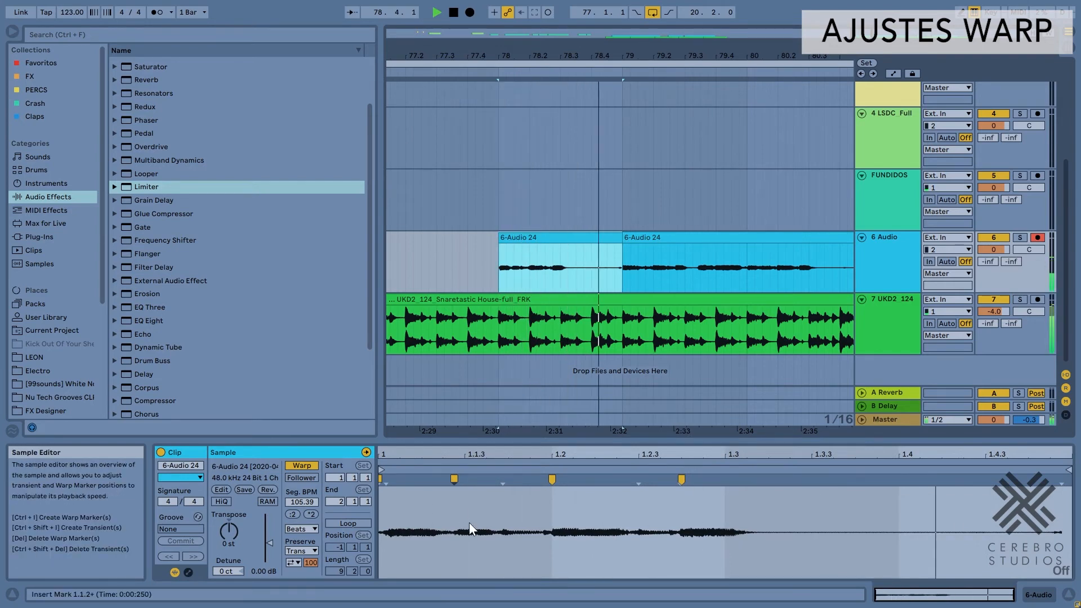
{"action": "key", "text": "space"}
{"action": "left_click_drag", "start_coordinate": [455, 479], "coordinate": [465, 479]}
{"action": "key", "text": "space"}
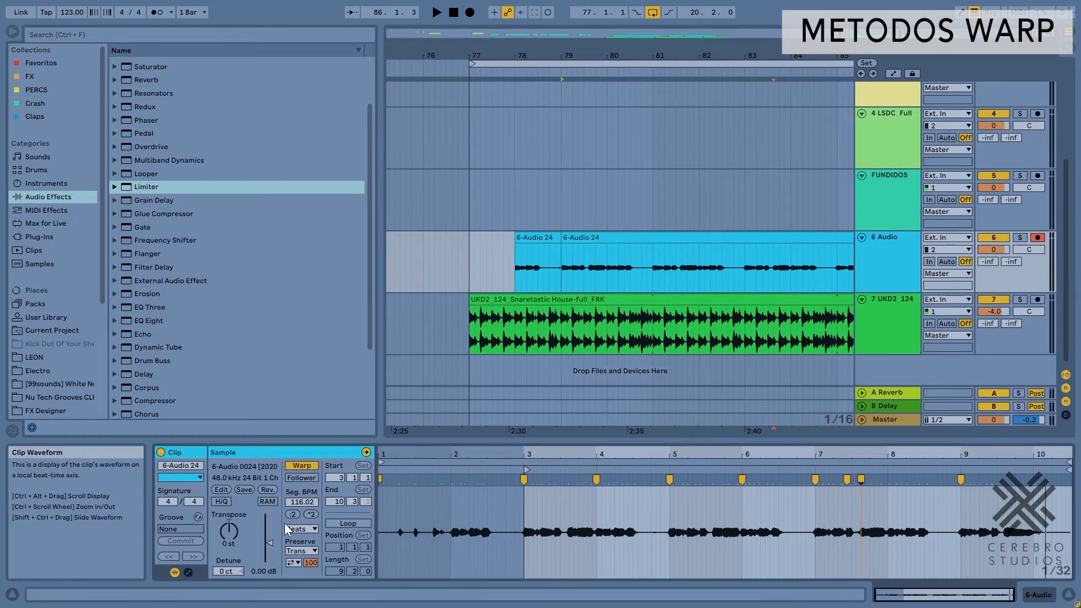
Change the long guitar clip's warp mode to Complex and listen to it with the drum loop
{"action": "left_click", "coordinate": [299, 529]}
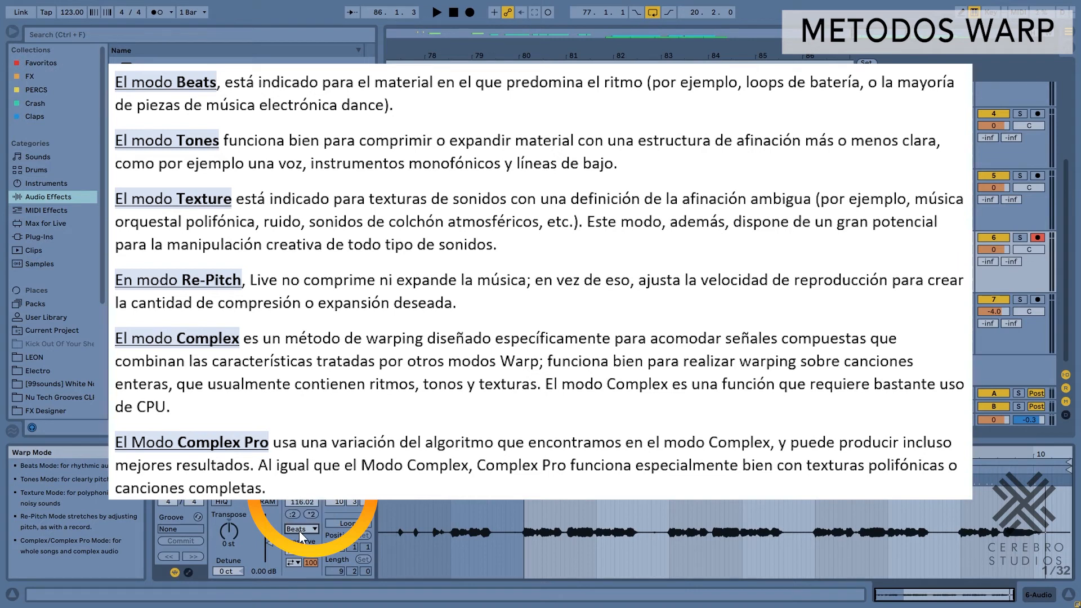
{"action": "left_click", "coordinate": [295, 510]}
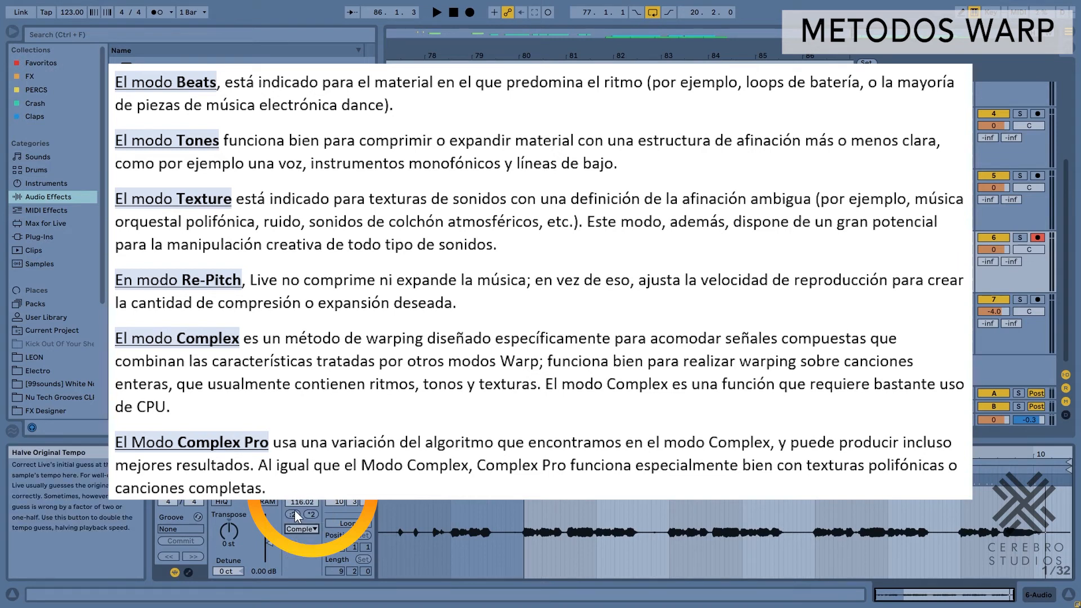
{"action": "key", "text": "space"}
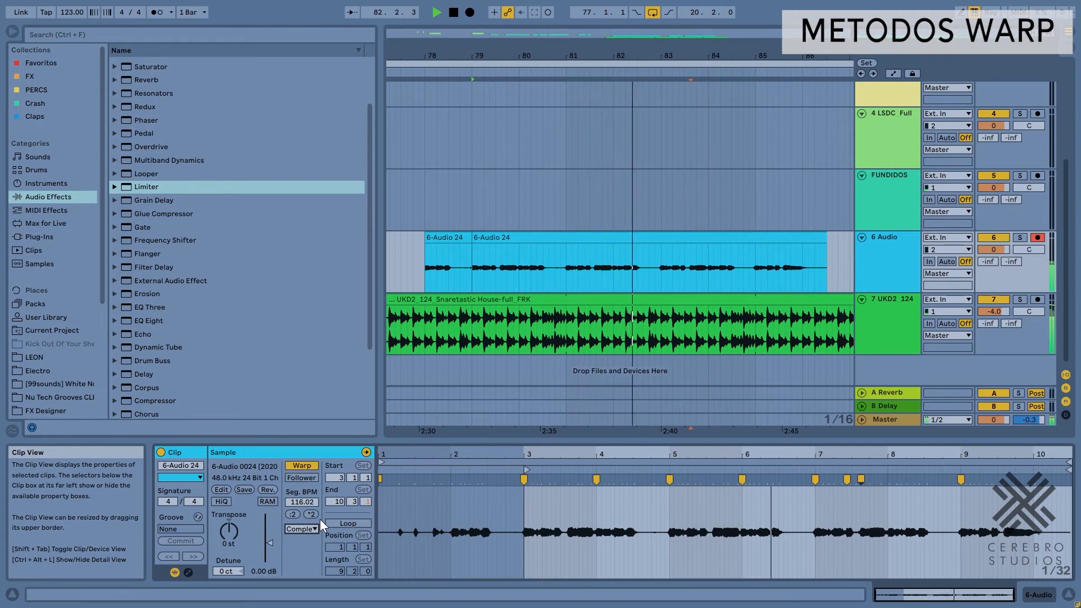
{"action": "key", "text": "space"}
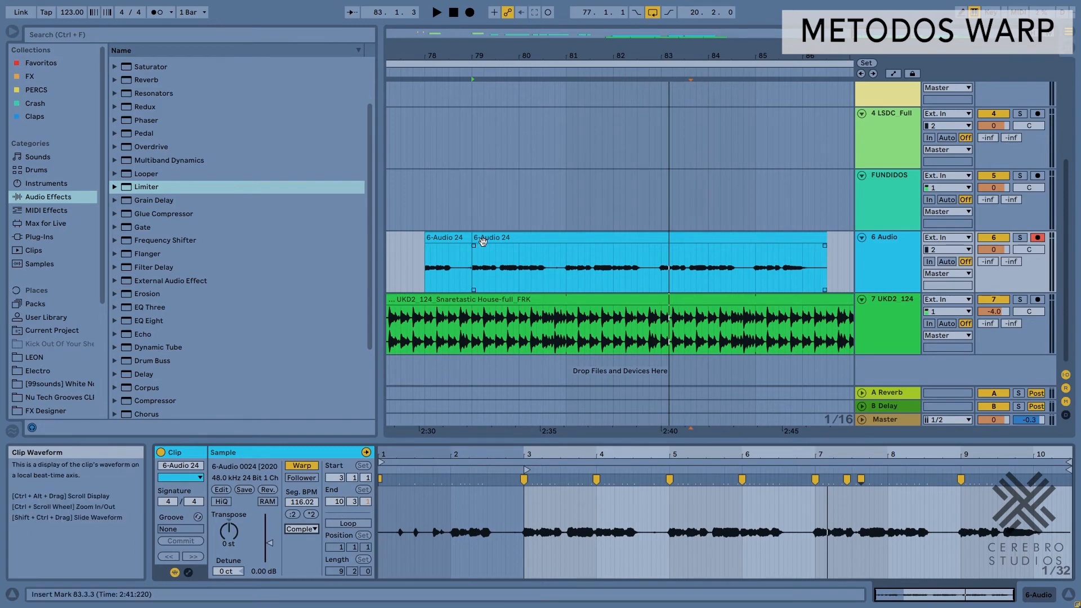
Turn off the arrangement grid and shift the second 6-Audio clip slightly later than bar 79
{"action": "right_click", "coordinate": [493, 279]}
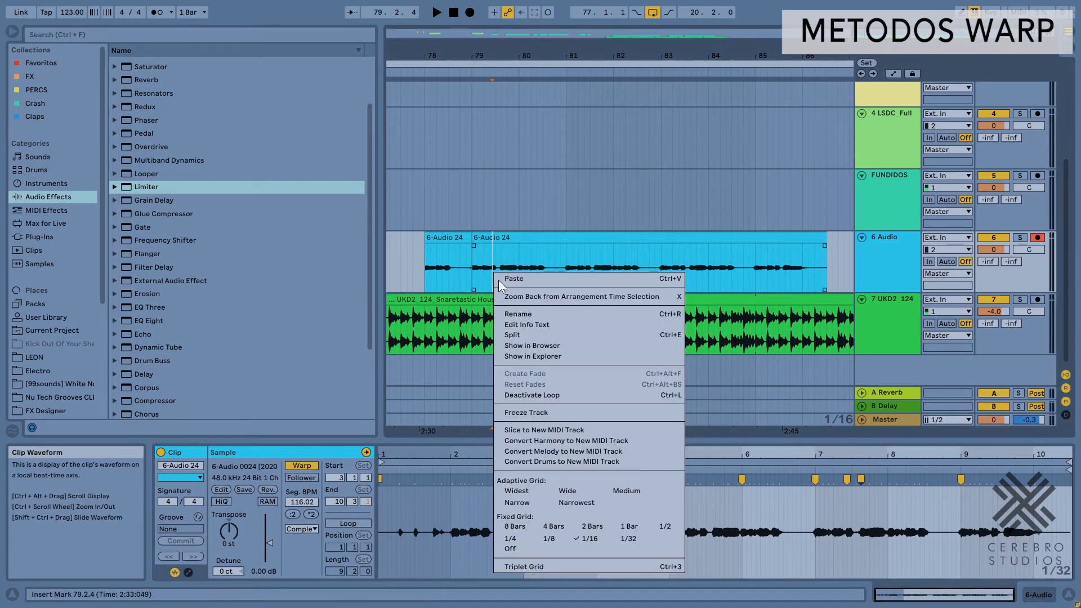
{"action": "left_click", "coordinate": [536, 552]}
{"action": "left_click", "coordinate": [493, 239]}
{"action": "left_click_drag", "start_coordinate": [494, 240], "coordinate": [498, 249]}
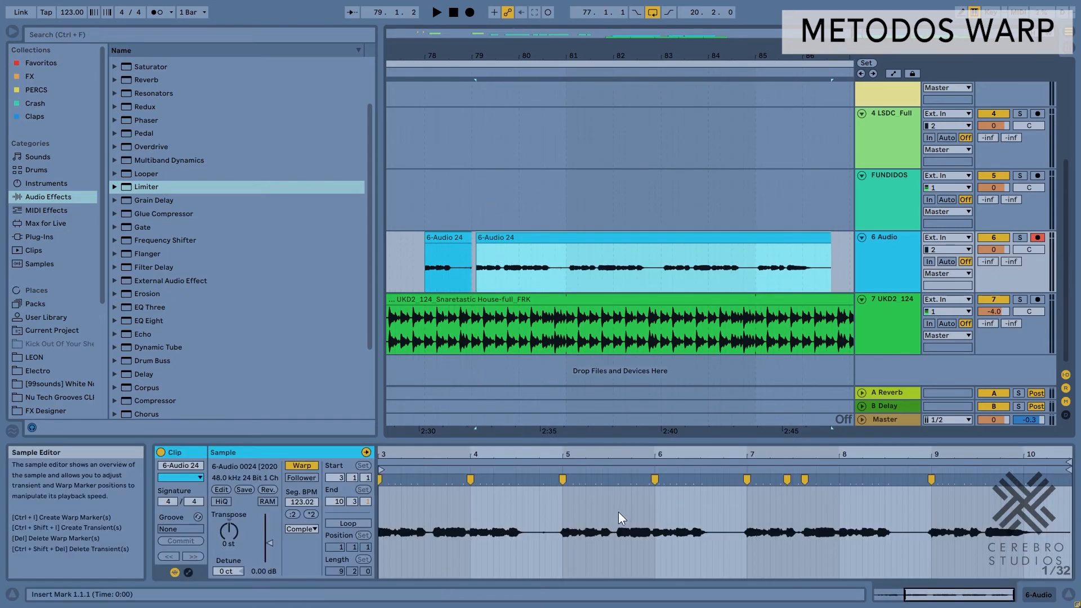
Try moving the clip's warp marker at bar 5 slightly later, and undo the marker edits
{"action": "left_click_drag", "start_coordinate": [562, 479], "coordinate": [573, 479]}
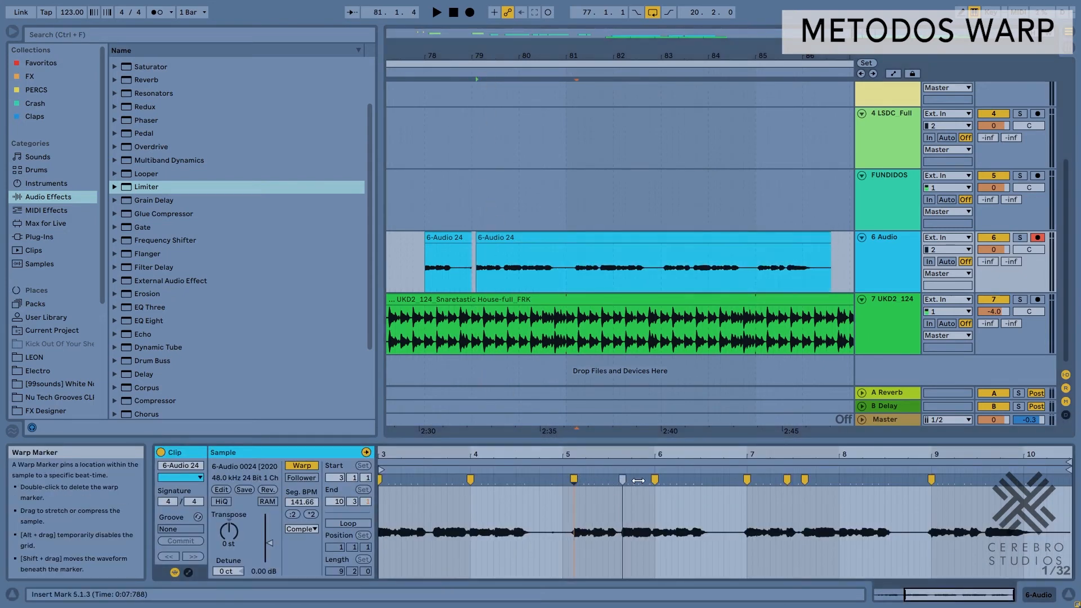
{"action": "key", "text": "ctrl+z"}
{"action": "key", "text": "ctrl+z"}
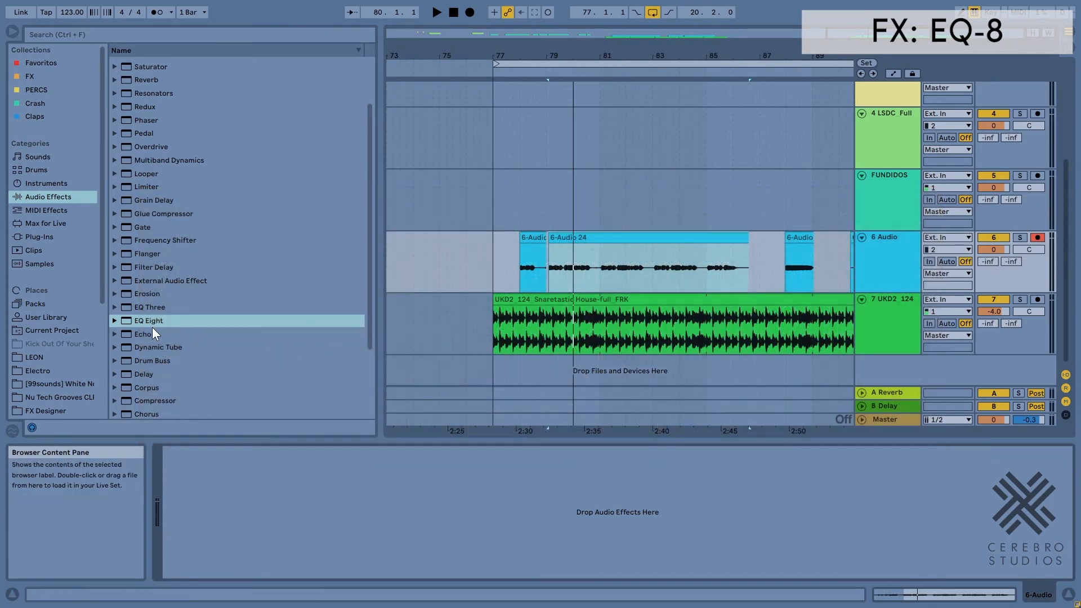
Add EQ Eight to the 6 Audio track and solo that track
{"action": "left_click_drag", "start_coordinate": [139, 323], "coordinate": [461, 291]}
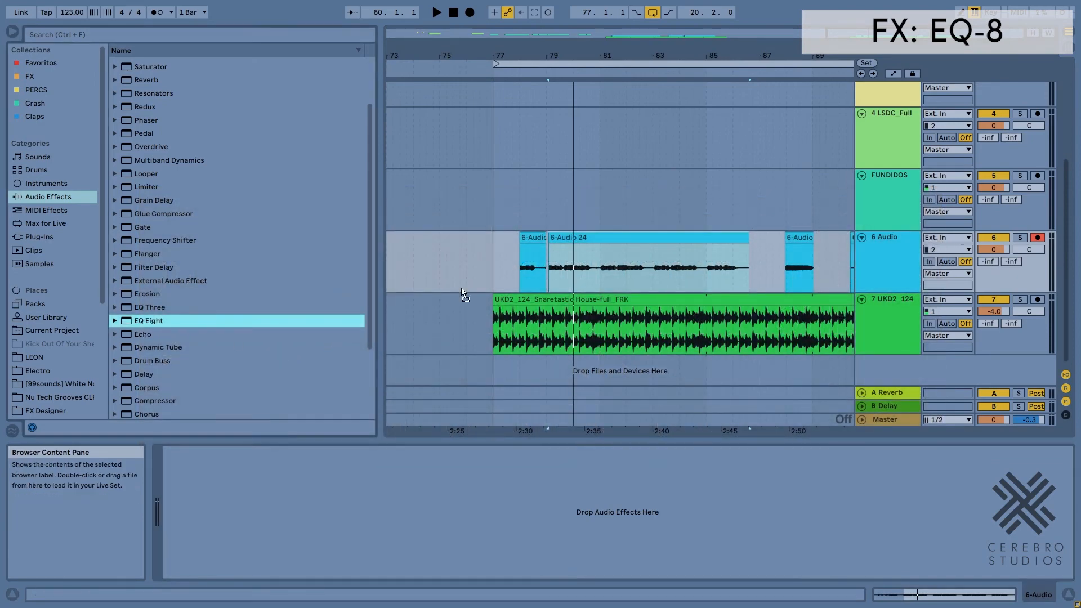
{"action": "left_click_drag", "start_coordinate": [890, 267], "coordinate": [890, 259]}
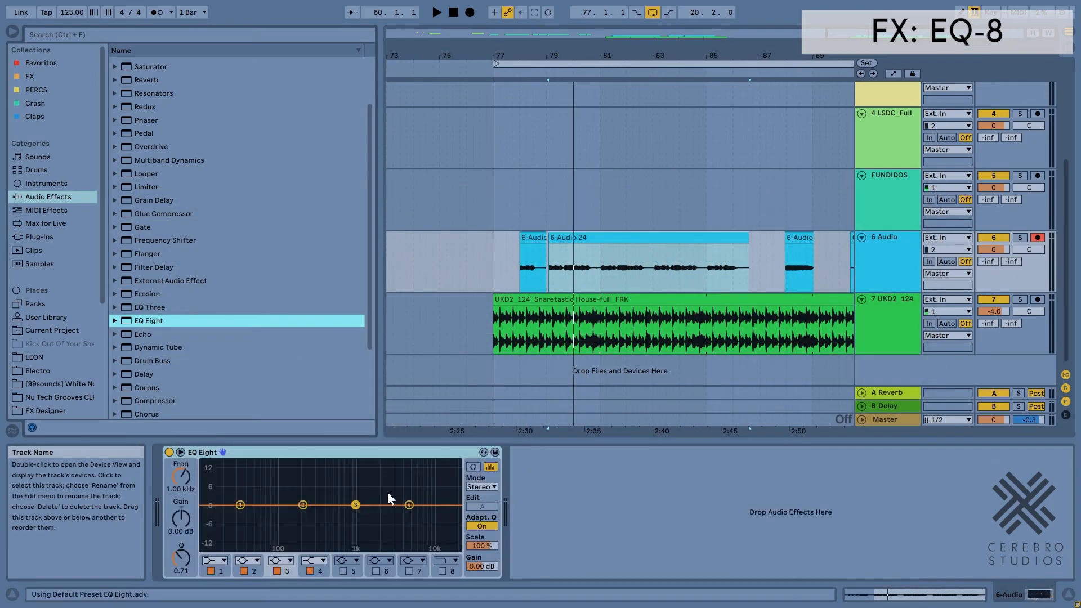
{"action": "left_click", "coordinate": [1020, 238]}
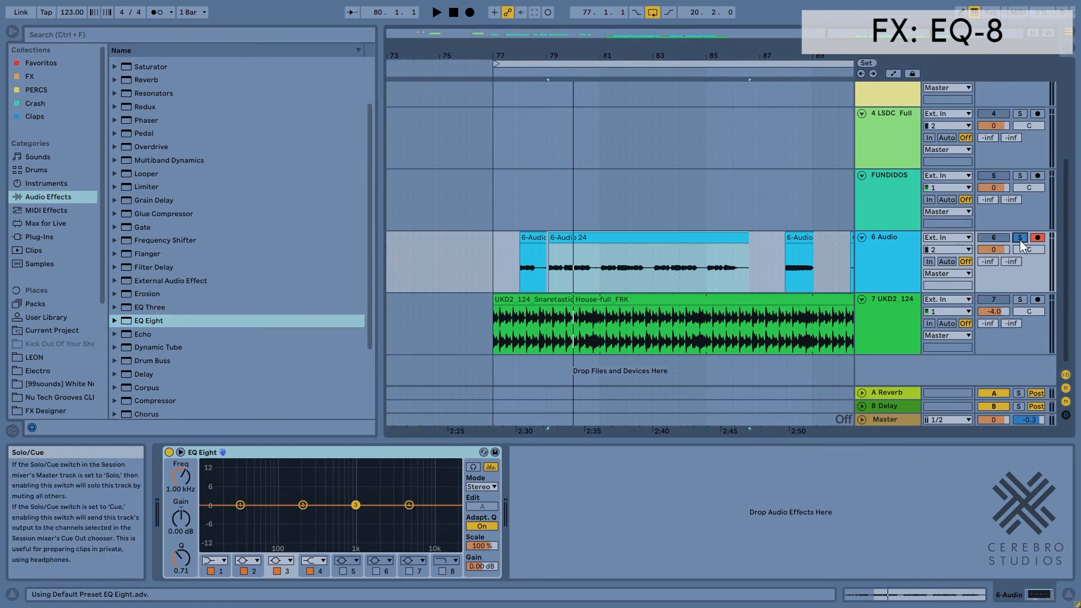
During playback, boost EQ Eight's band 2 by about 5.6 dB at about 52 Hz and turn on audition mode
{"action": "key", "text": "space"}
{"action": "left_click_drag", "start_coordinate": [240, 505], "coordinate": [258, 490]}
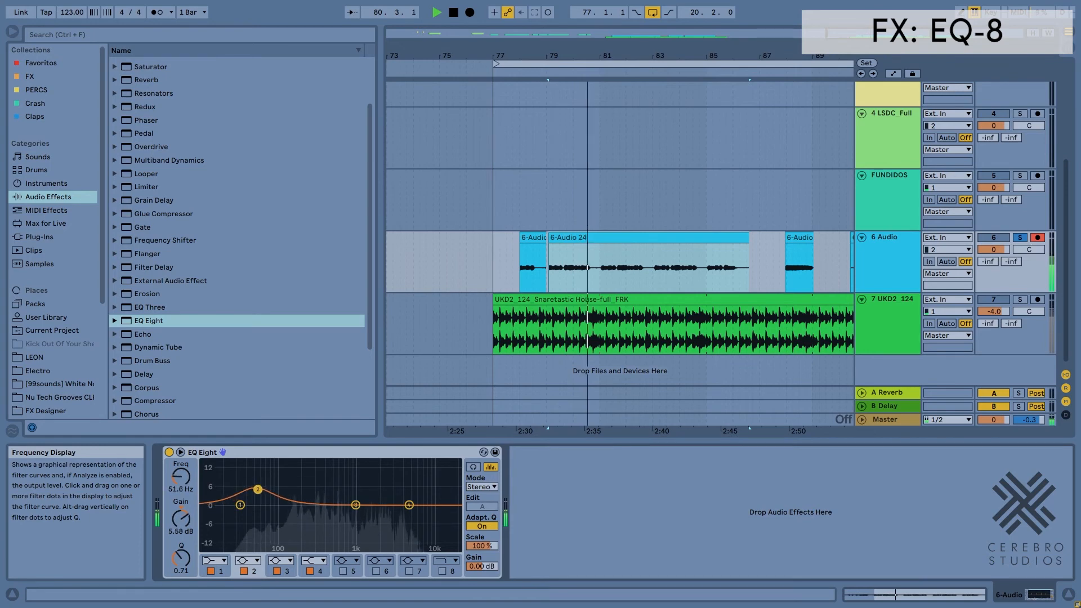
{"action": "left_click", "coordinate": [472, 466]}
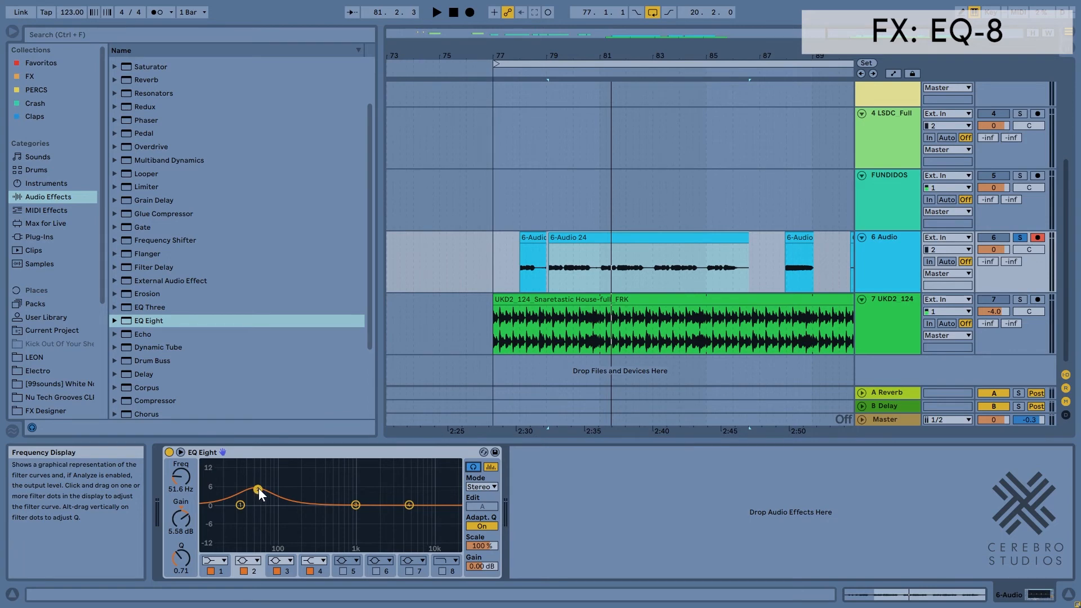
Audition band 2 boosted to 15 dB at about 47 Hz, and bring it back to about -0.1 dB at about 52 Hz
{"action": "left_click_drag", "start_coordinate": [258, 488], "coordinate": [255, 463]}
{"action": "key", "text": "space"}
{"action": "key", "text": "space"}
{"action": "left_click", "coordinate": [736, 267]}
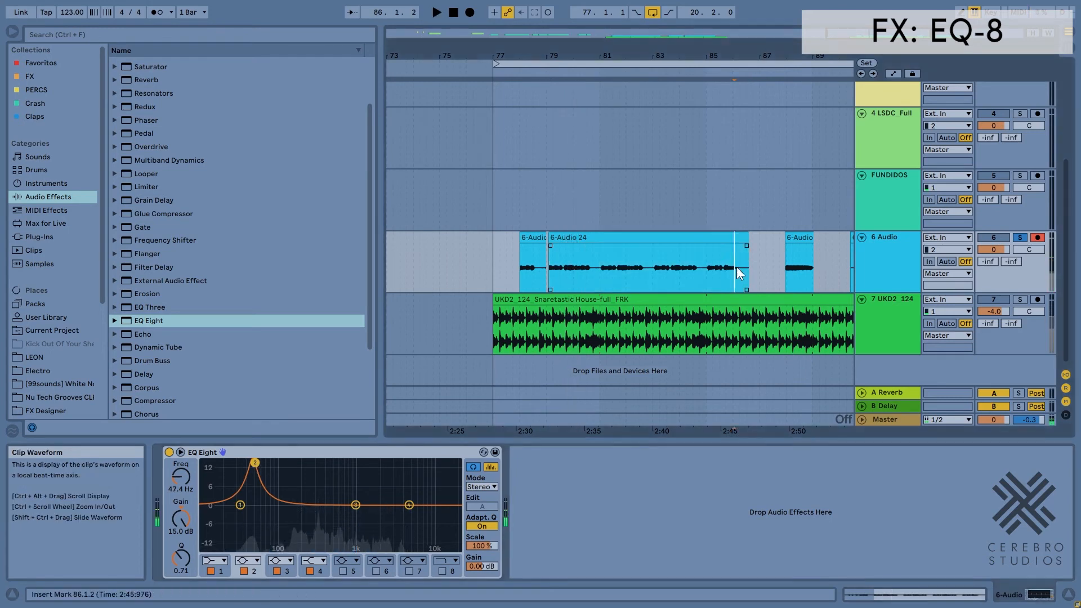
{"action": "mouse_move", "coordinate": [253, 502]}
{"action": "left_mouse_down"}
{"action": "mouse_move", "coordinate": [252, 462]}
{"action": "mouse_move", "coordinate": [258, 505]}
{"action": "left_mouse_up"}
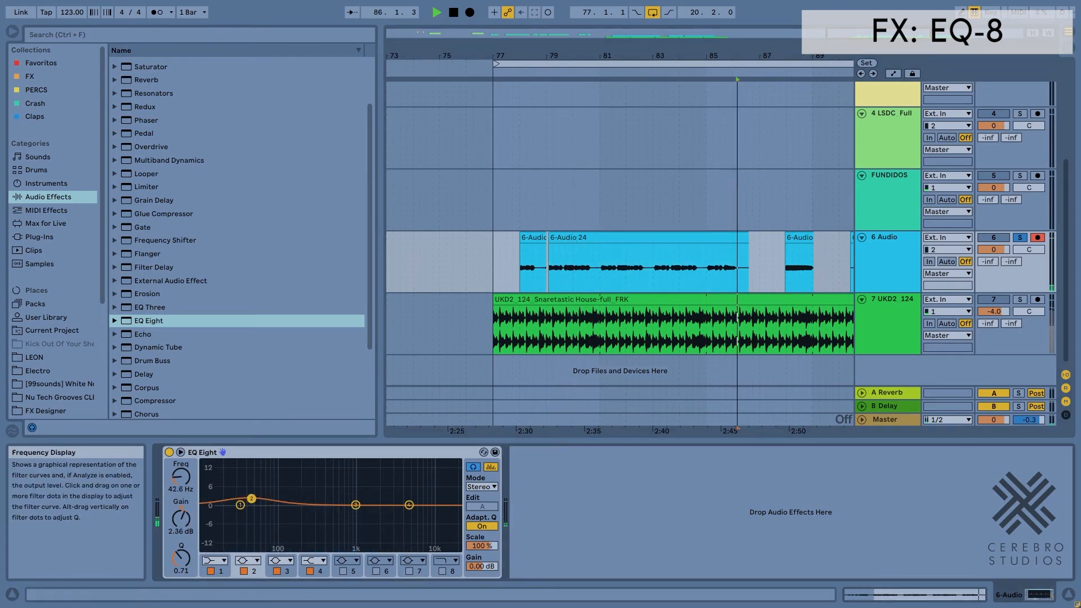
{"action": "key", "text": "space"}
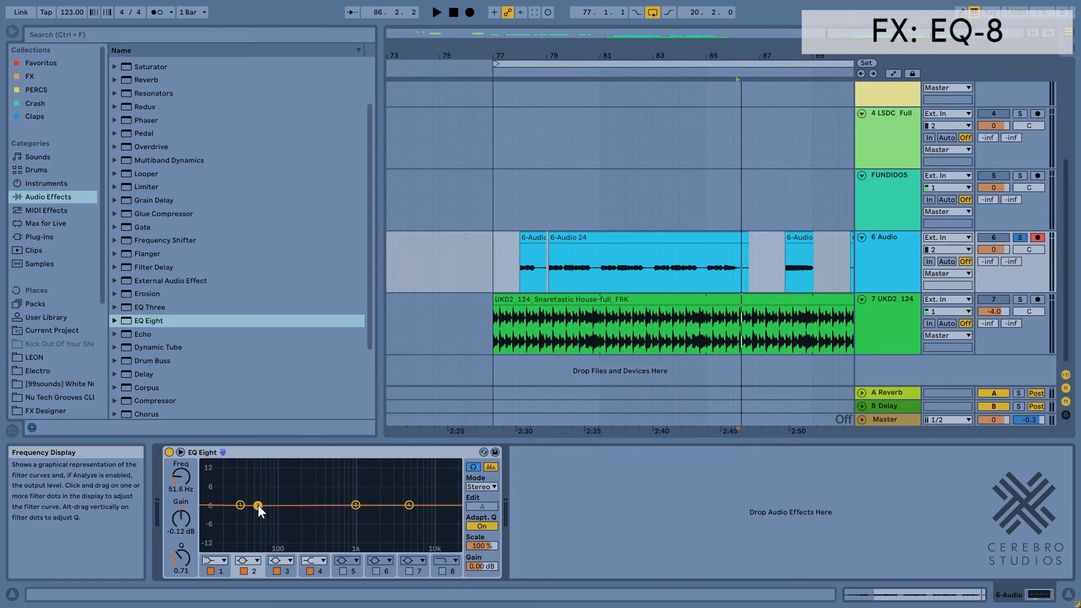
Make EQ Eight's band 1 a low-cut filter at about 108 Hz and listen to the guitar clip
{"action": "left_click", "coordinate": [215, 560]}
{"action": "left_click", "coordinate": [212, 485]}
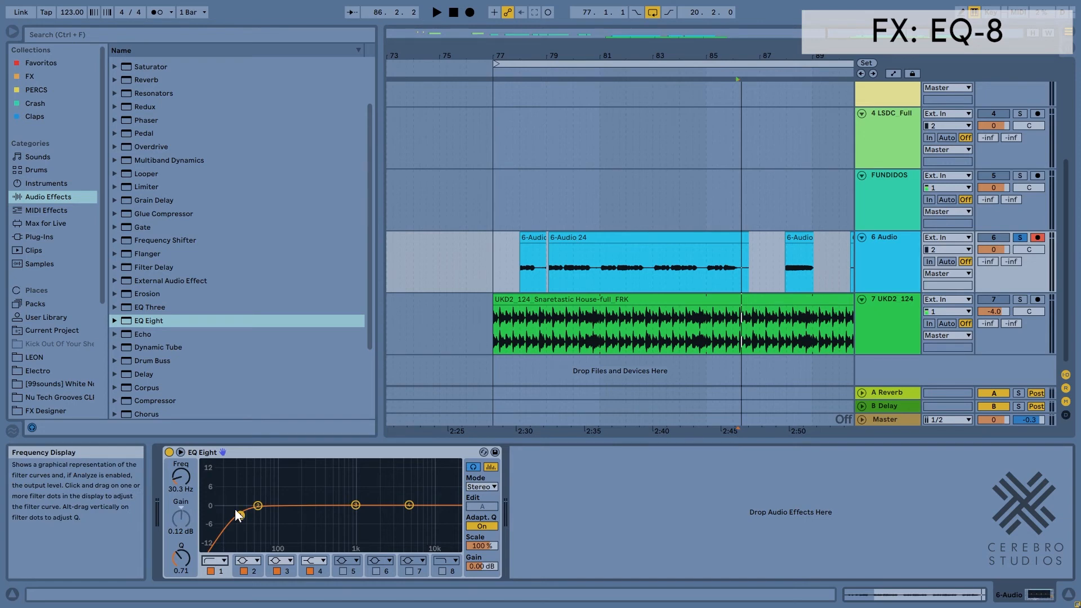
{"action": "mouse_move", "coordinate": [180, 478]}
{"action": "left_mouse_down"}
{"action": "mouse_move", "coordinate": [181, 462]}
{"action": "mouse_move", "coordinate": [181, 475]}
{"action": "left_mouse_up"}
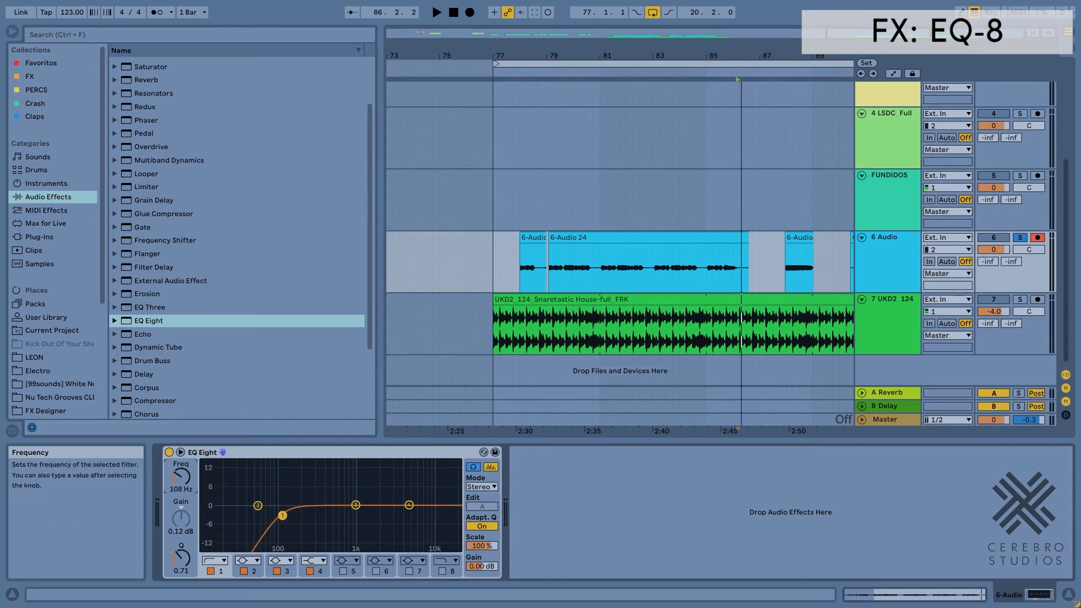
{"action": "left_click", "coordinate": [586, 237]}
{"action": "key", "text": "space"}
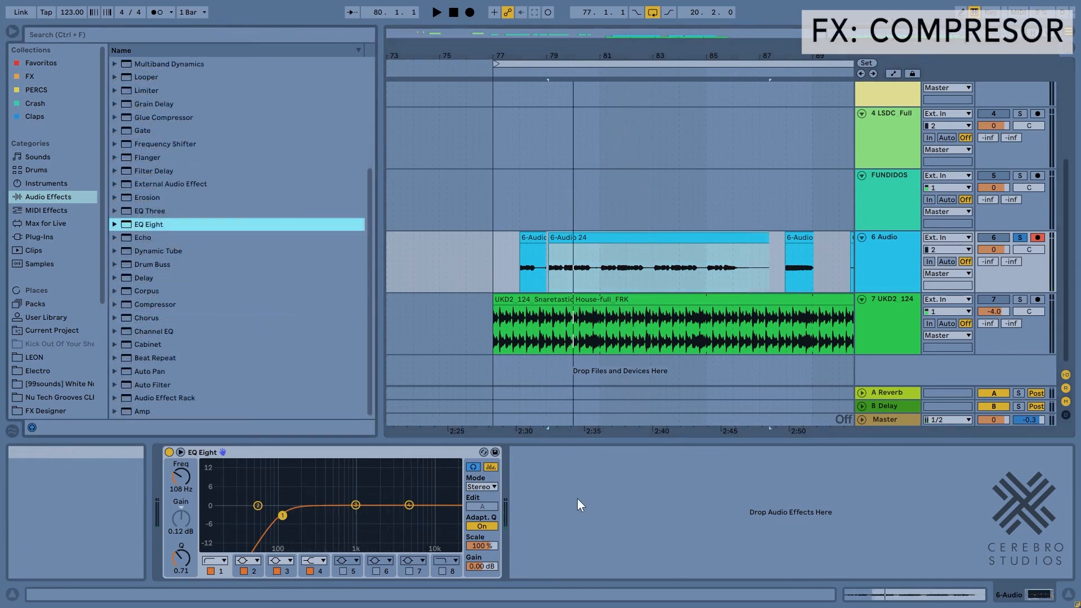
Add a Compressor after EQ Eight on the guitar track and switch its display to the activity view
{"action": "left_click", "coordinate": [141, 304]}
{"action": "left_click_drag", "start_coordinate": [466, 278], "coordinate": [522, 518]}
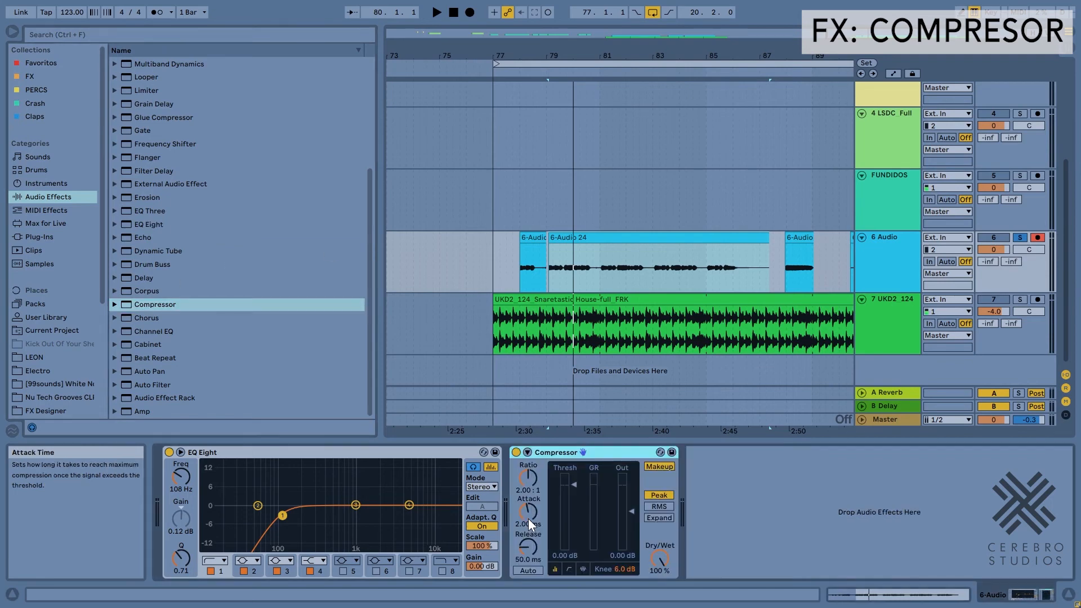
{"action": "left_click", "coordinate": [588, 569]}
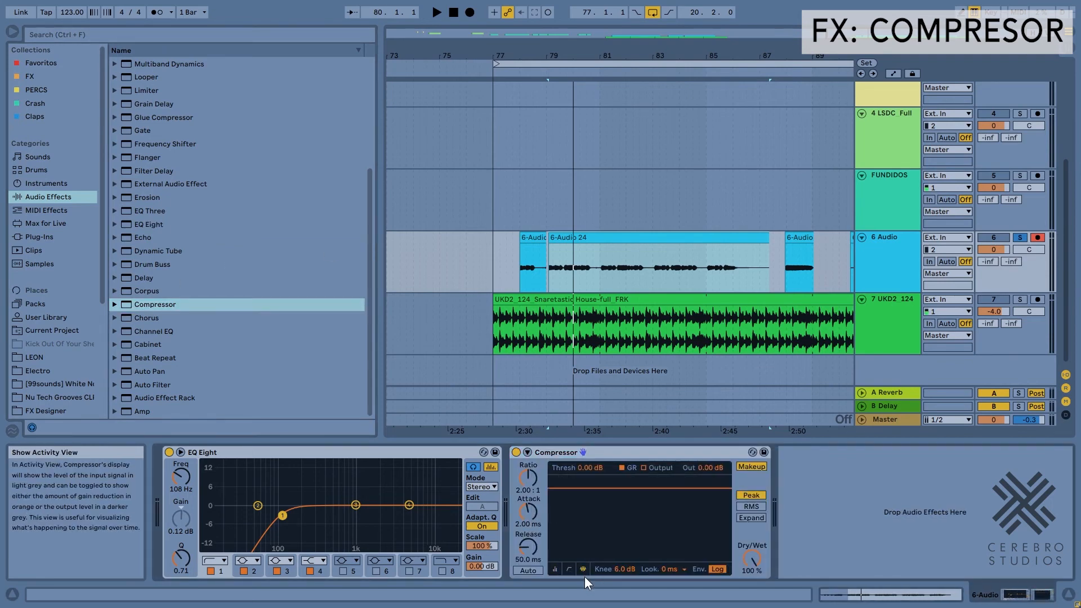
Lower the Compressor's threshold to -27.8 dB, keep the ratio at 2:1, and listen to the compressed guitar
{"action": "key", "text": "space"}
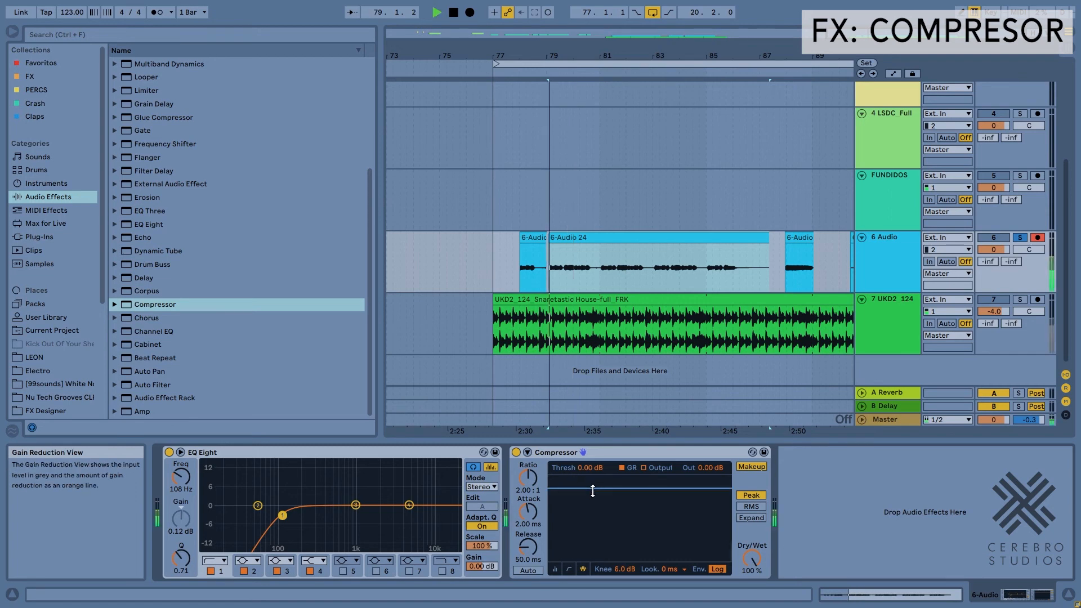
{"action": "key", "text": "space"}
{"action": "left_click_drag", "start_coordinate": [592, 491], "coordinate": [593, 538]}
{"action": "key", "text": "space"}
{"action": "key", "text": "space"}
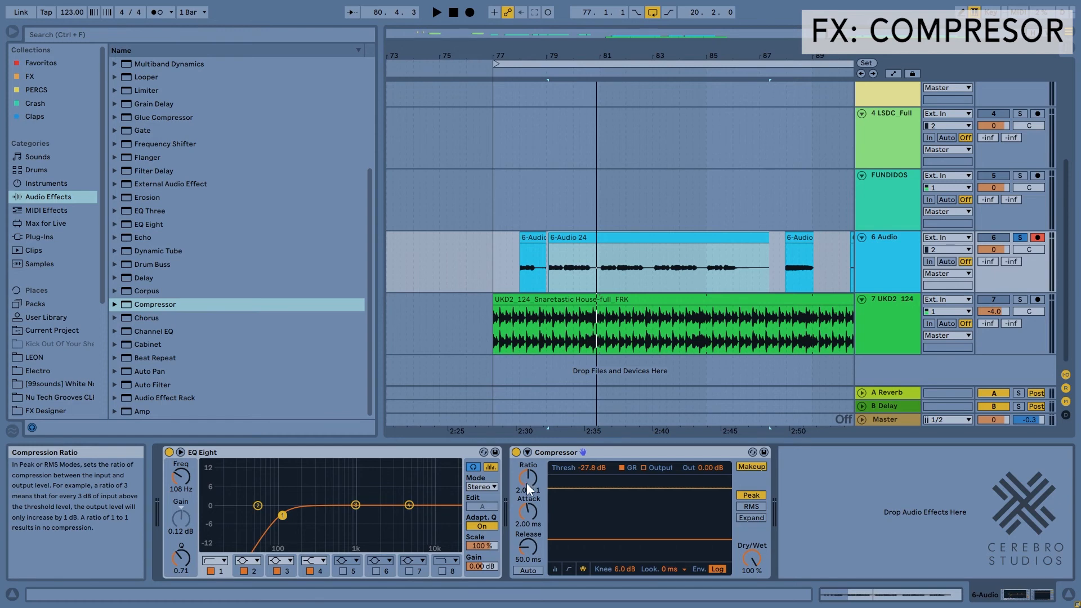
{"action": "mouse_move", "coordinate": [529, 481]}
{"action": "left_mouse_down"}
{"action": "mouse_move", "coordinate": [529, 471]}
{"action": "mouse_move", "coordinate": [529, 481]}
{"action": "left_mouse_up"}
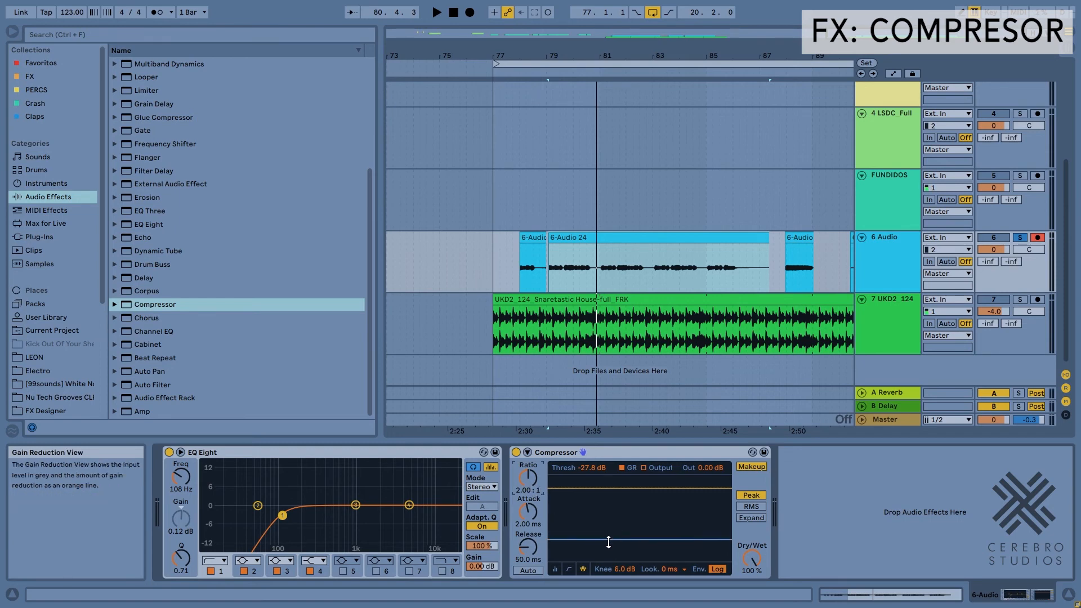
In the Compressor's collapsed view, turn off Makeup and raise the output gain to 2.97 dB, listening to the result
{"action": "left_click", "coordinate": [555, 568]}
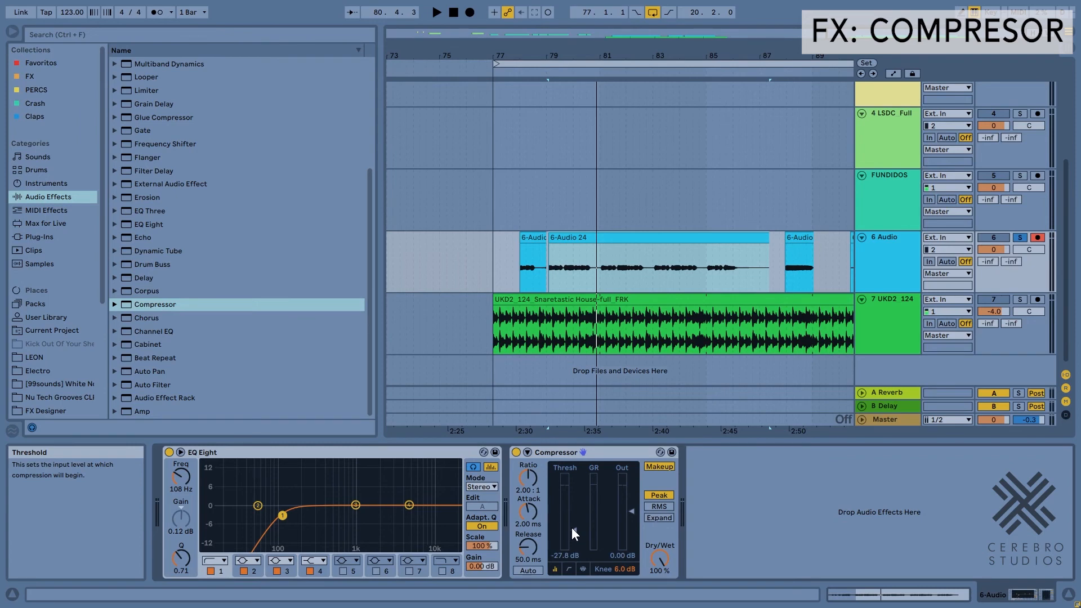
{"action": "left_click", "coordinate": [661, 467]}
{"action": "left_click_drag", "start_coordinate": [631, 511], "coordinate": [631, 508]}
{"action": "key", "text": "space"}
{"action": "key", "text": "space"}
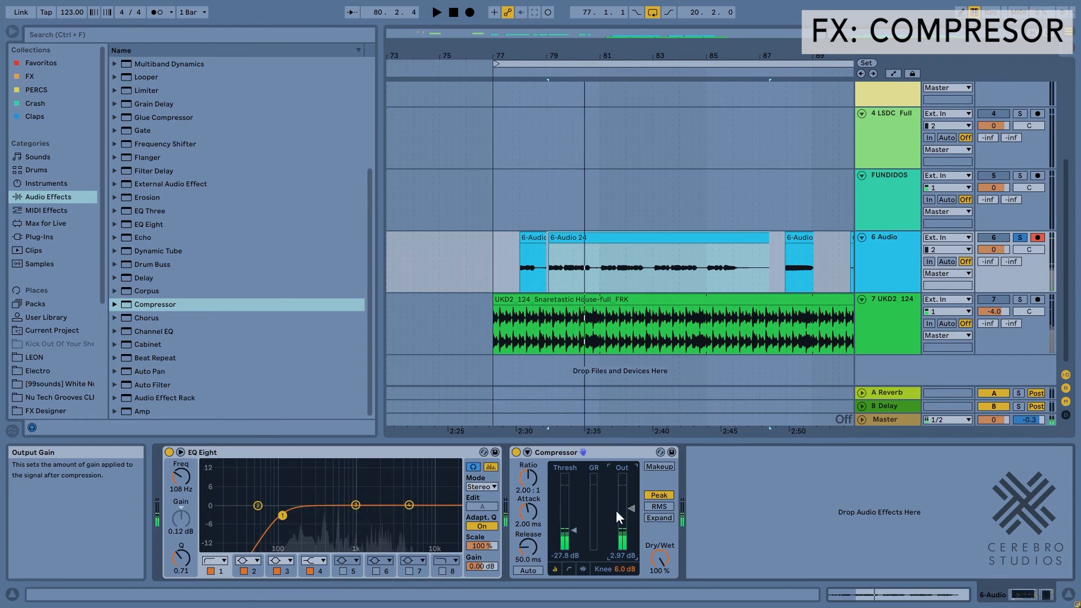
Bypass the Compressor to hear the guitar uncompressed, and reactivate it
{"action": "left_click", "coordinate": [516, 452]}
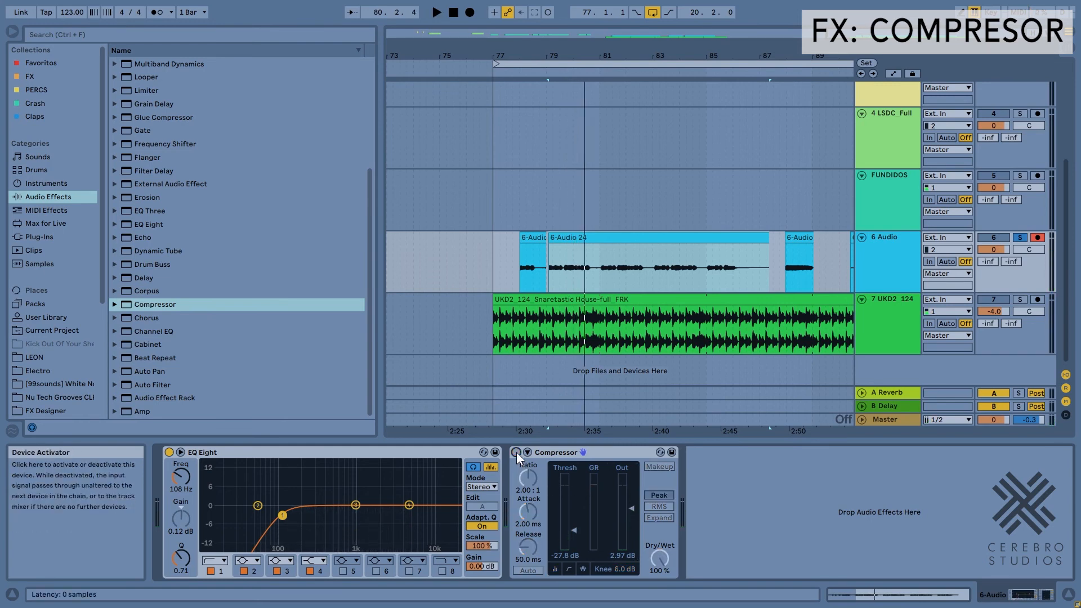
{"action": "key", "text": "space"}
{"action": "key", "text": "space"}
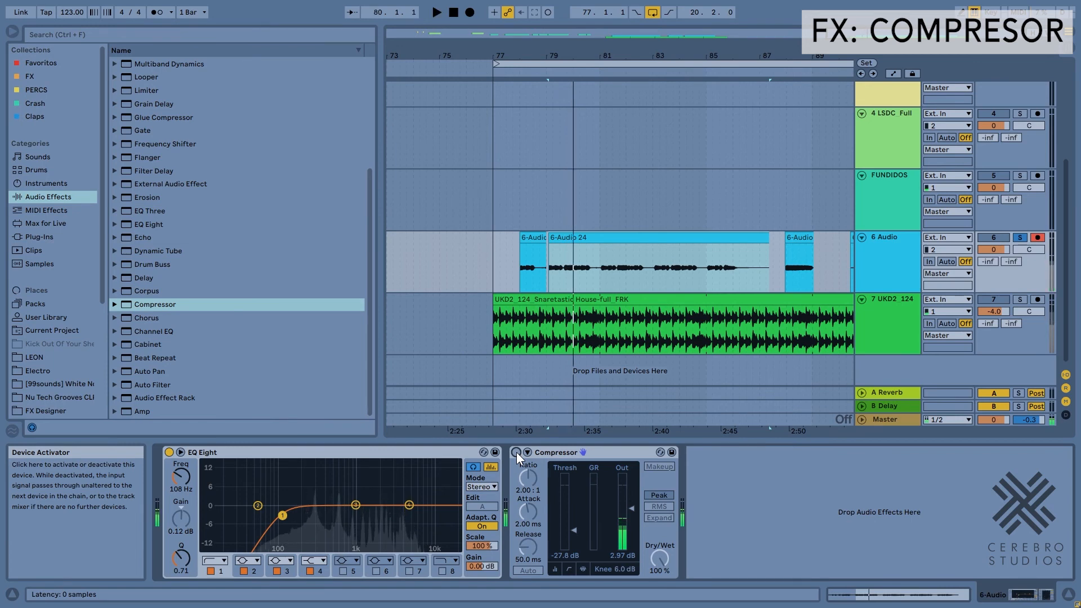
{"action": "left_click", "coordinate": [515, 453]}
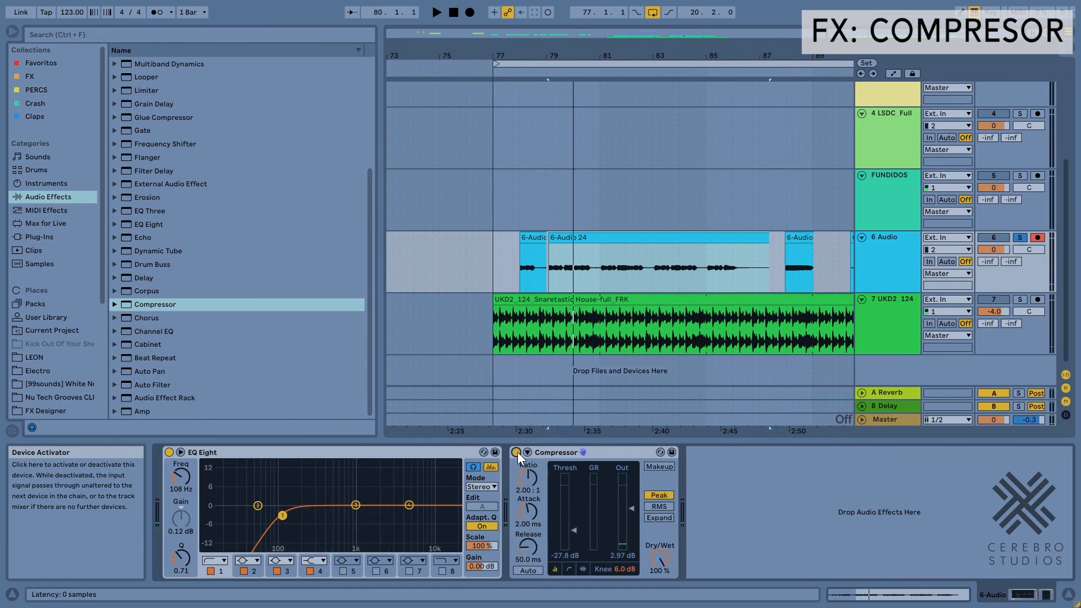
Listen to the compressed guitar and lower the Compressor's output gain to 2.31 dB
{"action": "key", "text": "space"}
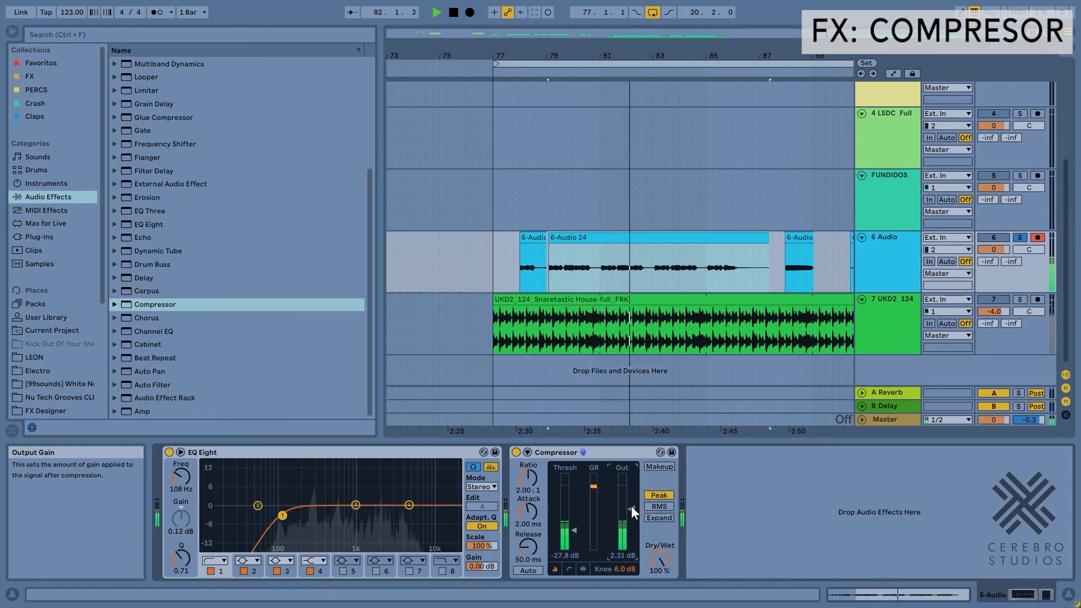
{"action": "key", "text": "space"}
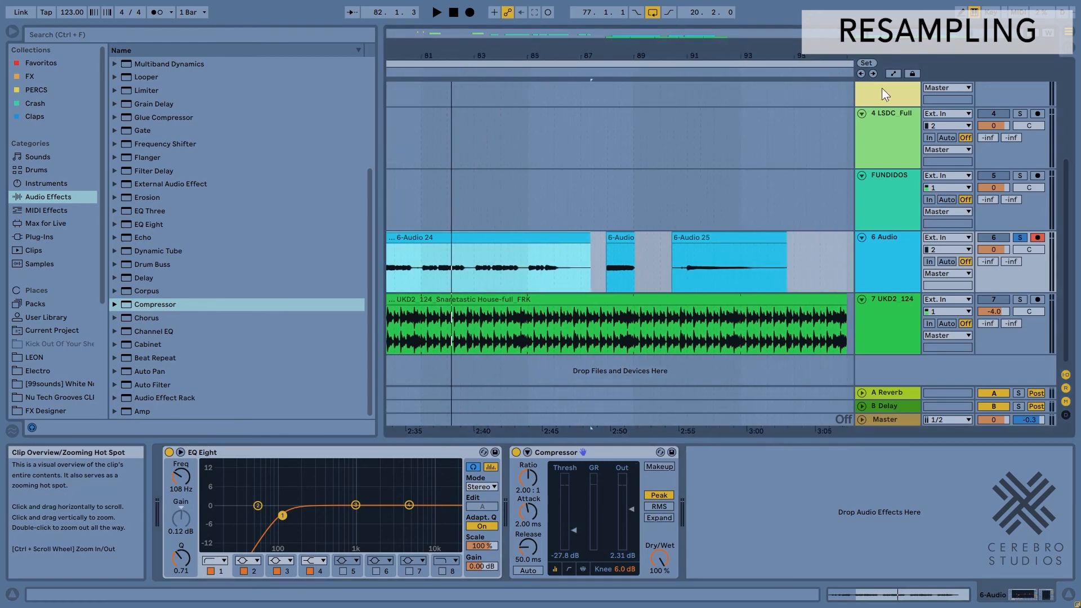
Trim both ends of the 6-Audio 25 clip so it runs from 90.4.4 to 93.2.4, and listen to it
{"action": "scroll", "coordinate": [623, 238], "scroll_direction": "right", "scroll_amount": 5}
{"action": "left_click", "coordinate": [688, 260]}
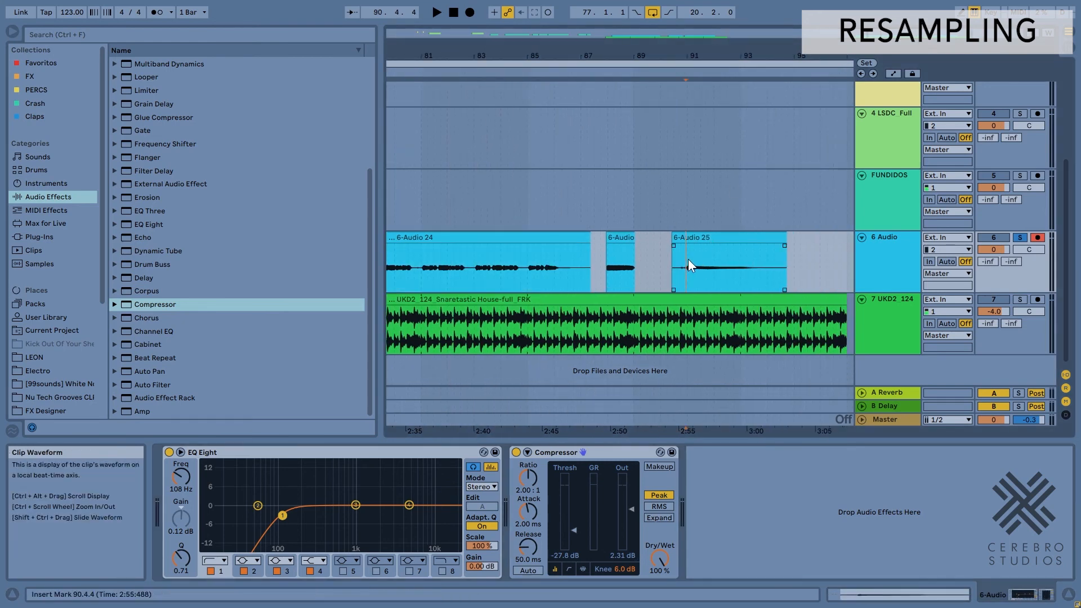
{"action": "key", "text": "space"}
{"action": "left_click_drag", "start_coordinate": [673, 238], "coordinate": [686, 238]}
{"action": "left_click_drag", "start_coordinate": [788, 238], "coordinate": [752, 238]}
{"action": "key", "text": "space"}
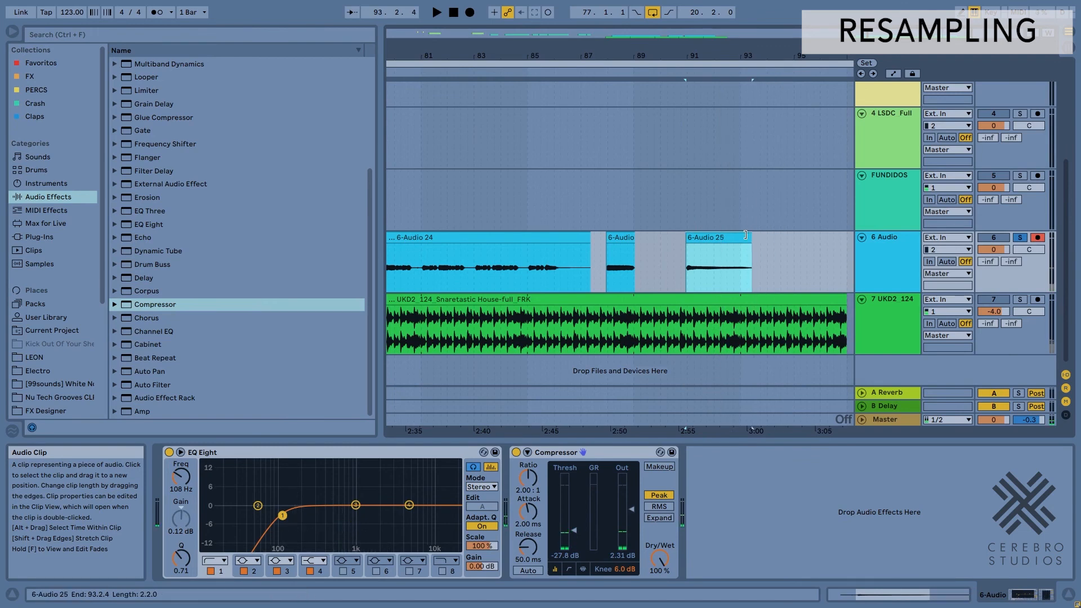
Reverse the sample of the 6-Audio 25 clip and play it back
{"action": "double_click", "coordinate": [722, 237]}
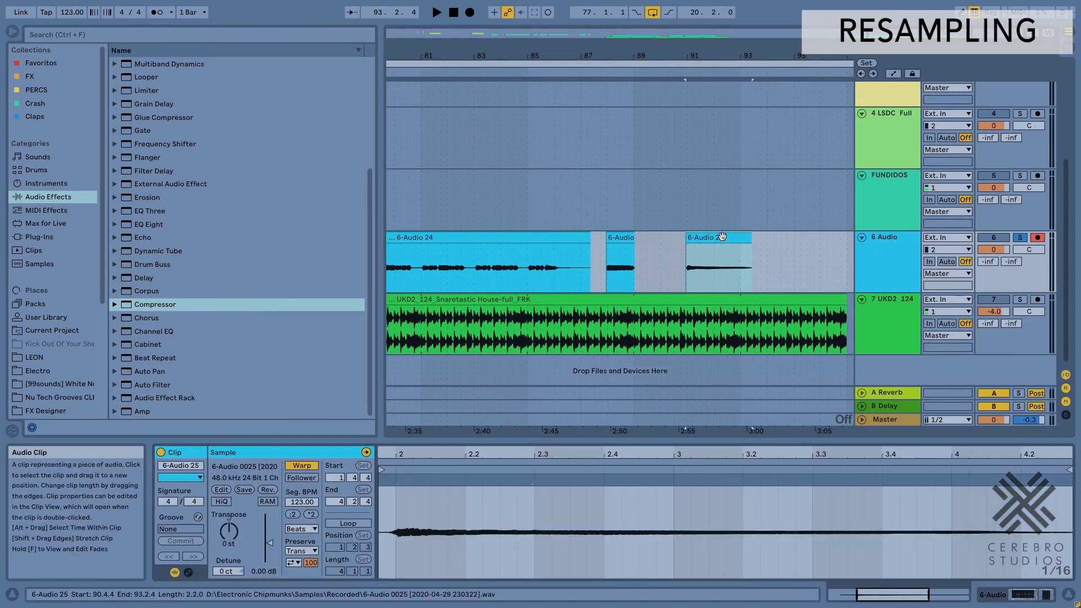
{"action": "left_click", "coordinate": [267, 489]}
{"action": "left_click", "coordinate": [728, 265]}
{"action": "key", "text": "space"}
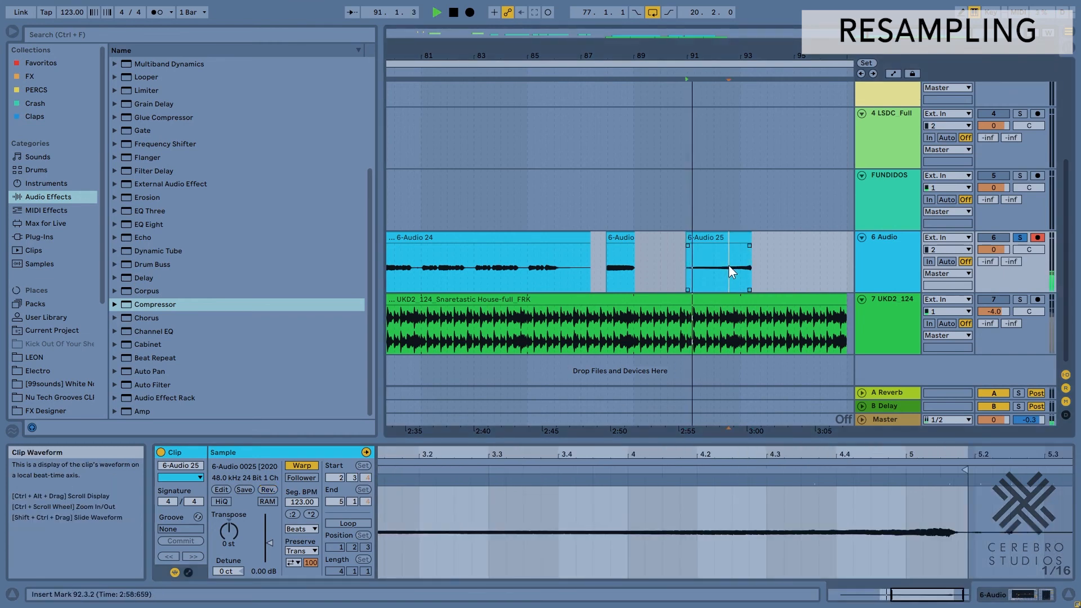
{"action": "left_click", "coordinate": [738, 195]}
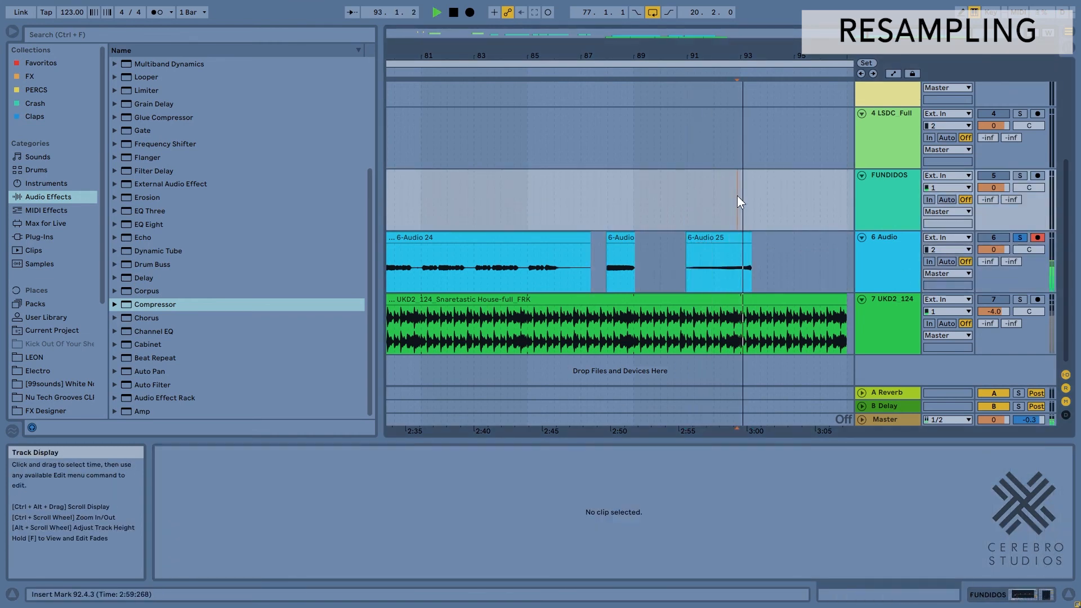
{"action": "key", "text": "space"}
In EQ Eight on 6 Audio, raise the low-cut frequency, boost band 3 by 5.33 dB at 599 Hz and turn off audition mode
{"action": "left_click", "coordinate": [898, 254]}
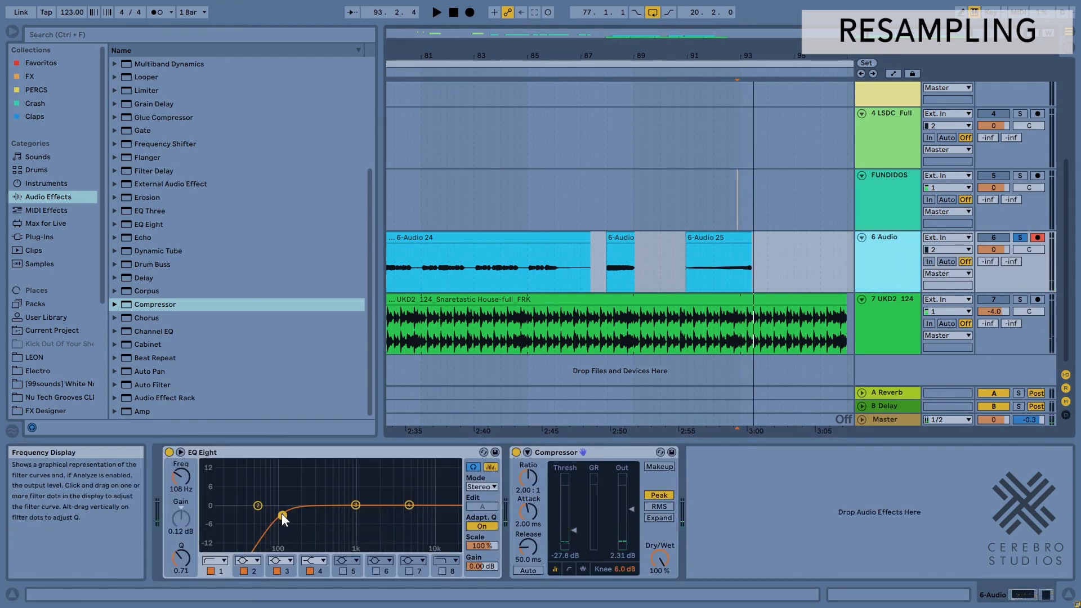
{"action": "mouse_move", "coordinate": [281, 513]}
{"action": "left_mouse_down"}
{"action": "mouse_move", "coordinate": [357, 514]}
{"action": "mouse_move", "coordinate": [319, 515]}
{"action": "mouse_move", "coordinate": [311, 528]}
{"action": "mouse_move", "coordinate": [357, 503]}
{"action": "mouse_move", "coordinate": [355, 490]}
{"action": "mouse_move", "coordinate": [319, 493]}
{"action": "mouse_move", "coordinate": [339, 489]}
{"action": "left_mouse_up"}
{"action": "key", "text": "space"}
{"action": "key", "text": "space"}
{"action": "key", "text": "space"}
{"action": "left_click", "coordinate": [472, 467]}
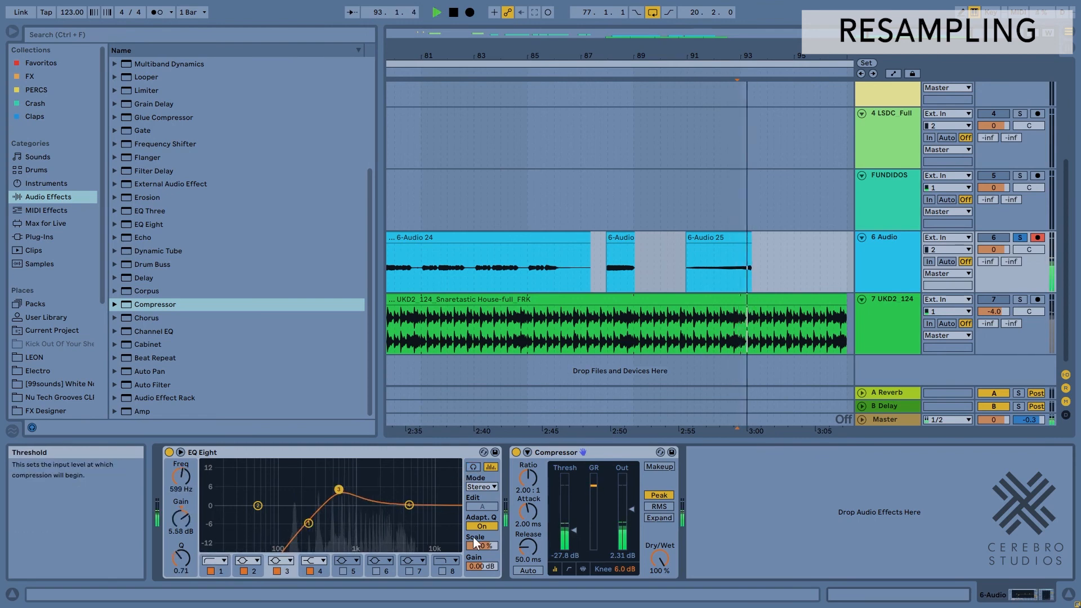
{"action": "key", "text": "space"}
Add a Reverb after the Compressor, set its Dry/Wet to 67 %, and listen to the reversed guitar
{"action": "left_click", "coordinate": [142, 305]}
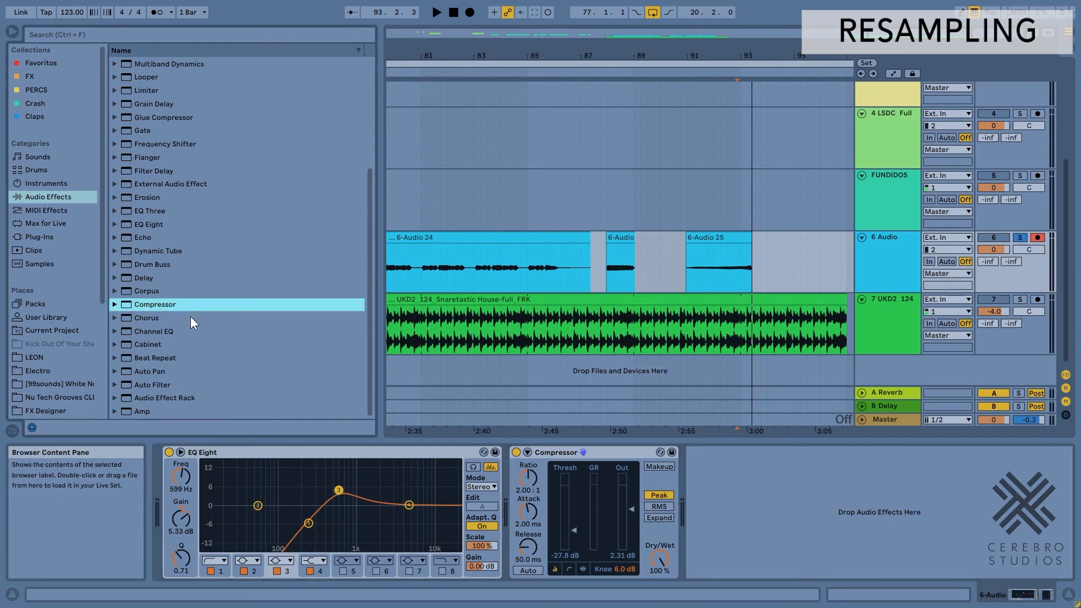
{"action": "scroll", "coordinate": [190, 316], "scroll_direction": "up", "scroll_amount": 3}
{"action": "left_click_drag", "start_coordinate": [142, 68], "coordinate": [771, 528]}
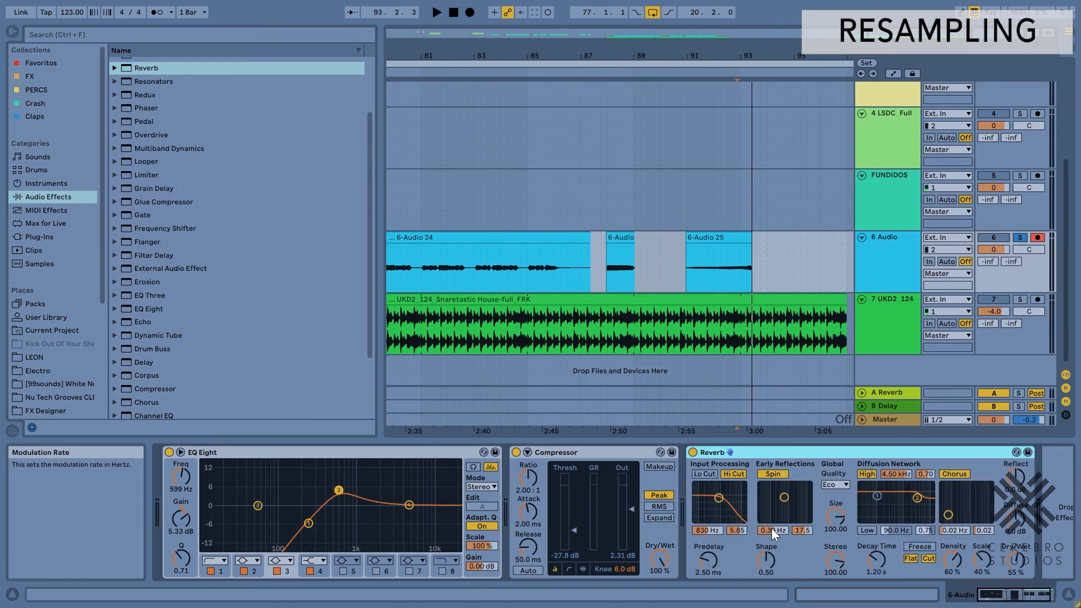
{"action": "key", "text": "space"}
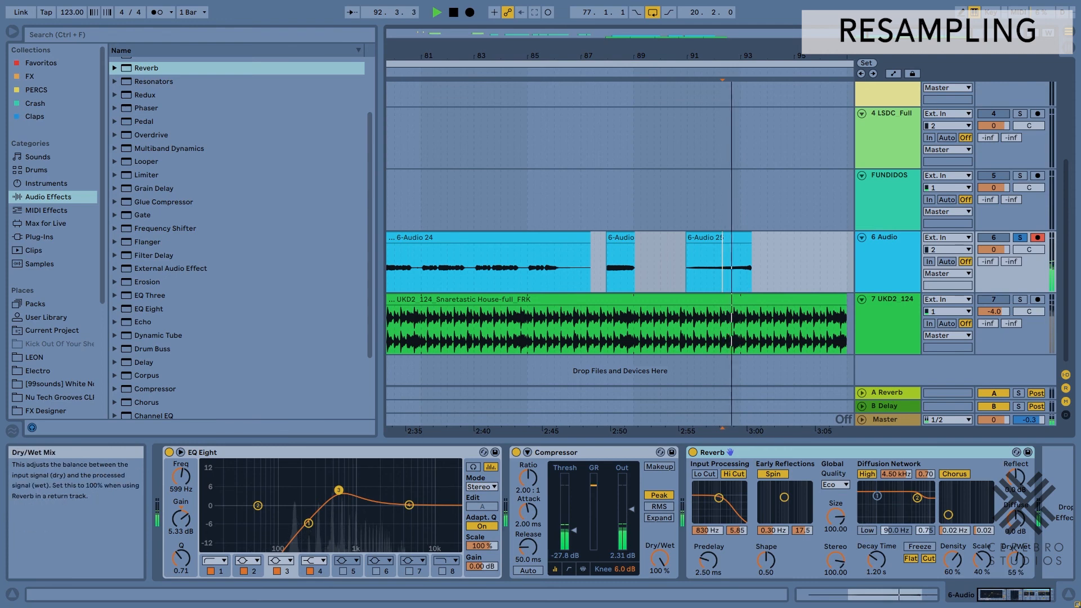
{"action": "left_click_drag", "start_coordinate": [1016, 562], "coordinate": [1016, 554]}
{"action": "key", "text": "space"}
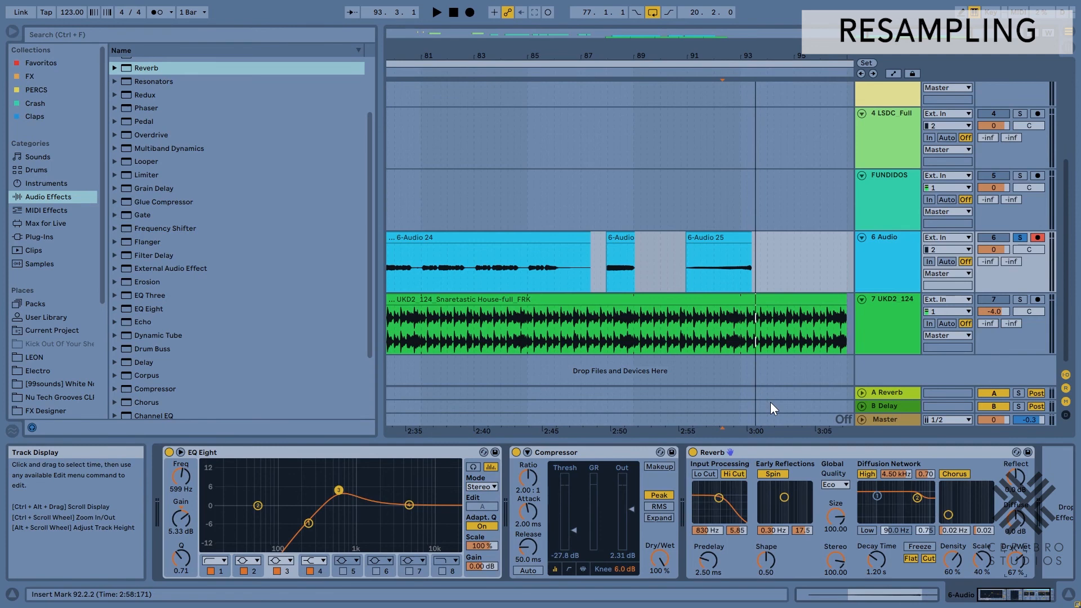
Insert a new audio track below 6 Audio and set its input source to 6-Audio
{"action": "left_click", "coordinate": [884, 262]}
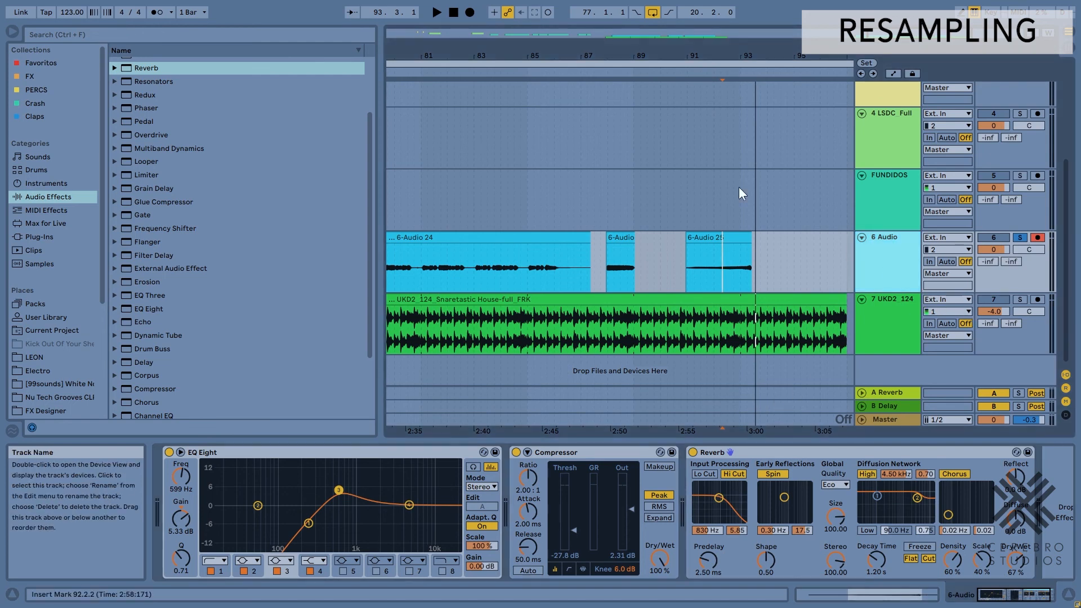
{"action": "key", "text": "ctrl+t"}
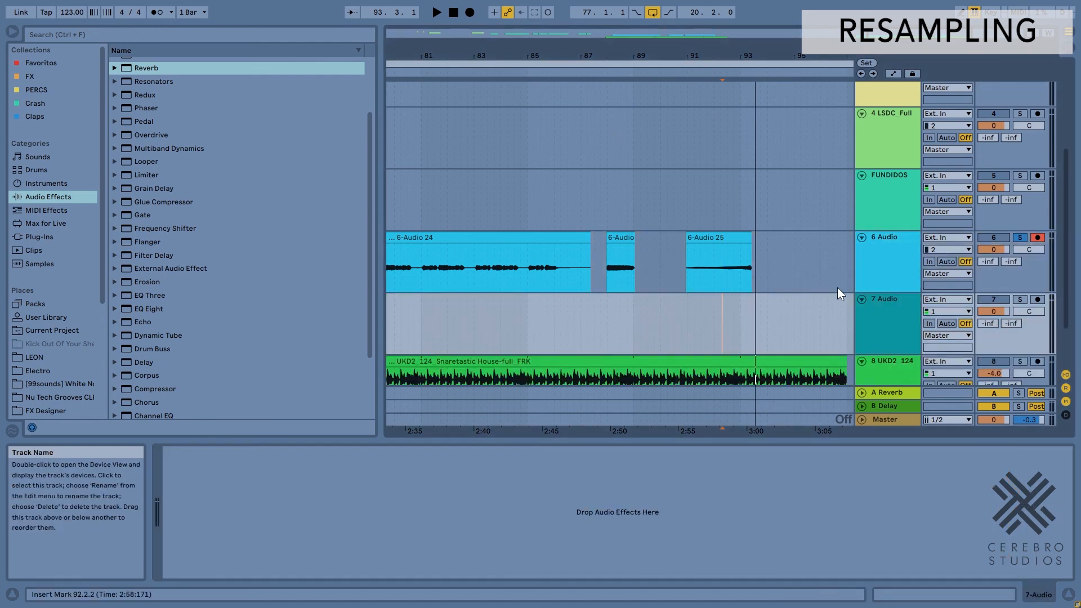
{"action": "left_click", "coordinate": [935, 299]}
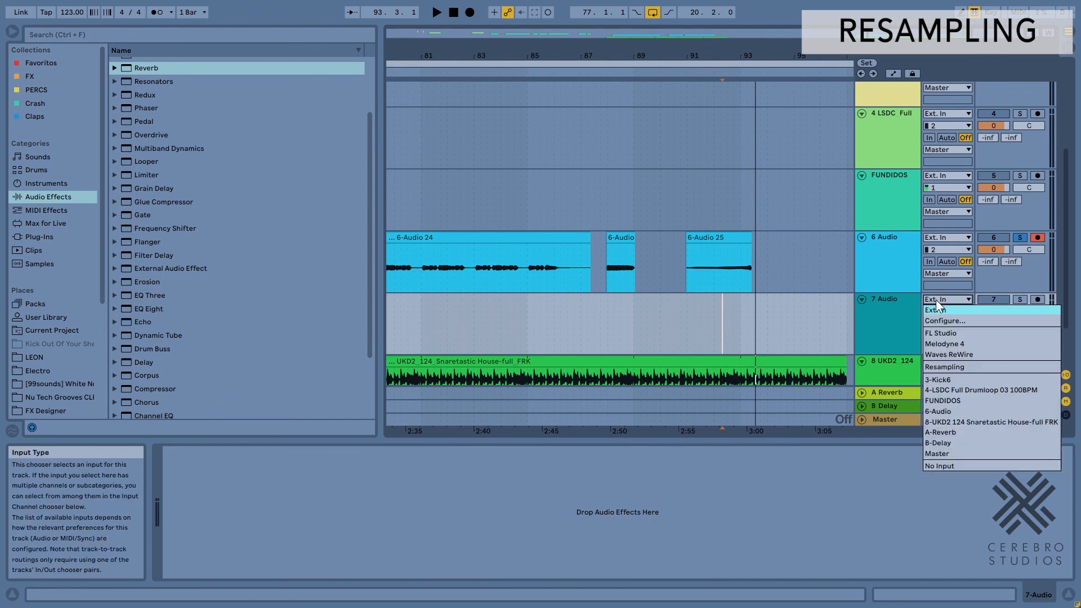
{"action": "left_click", "coordinate": [938, 411]}
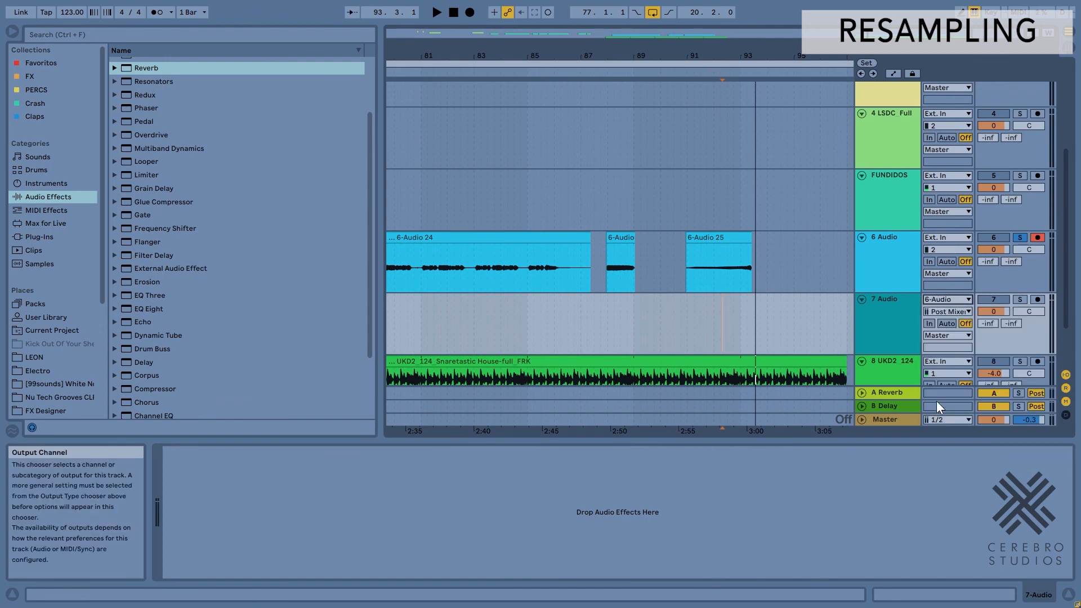
Demonstrate the new track's input tap points by choosing Pre FX, Post FX and Post Mixer in turn
{"action": "left_click", "coordinate": [945, 311]}
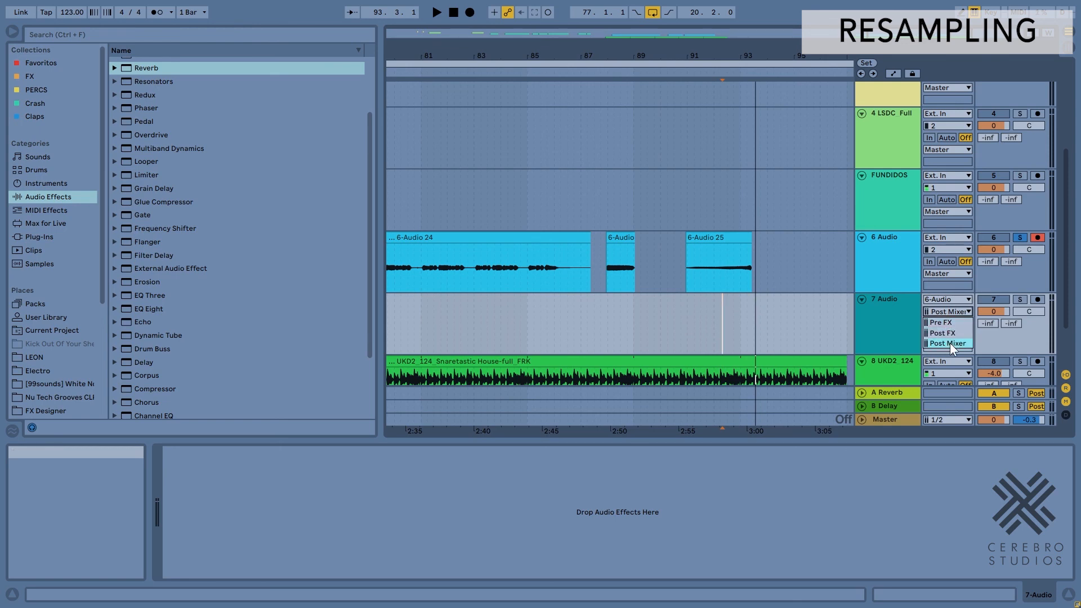
{"action": "left_click", "coordinate": [947, 323]}
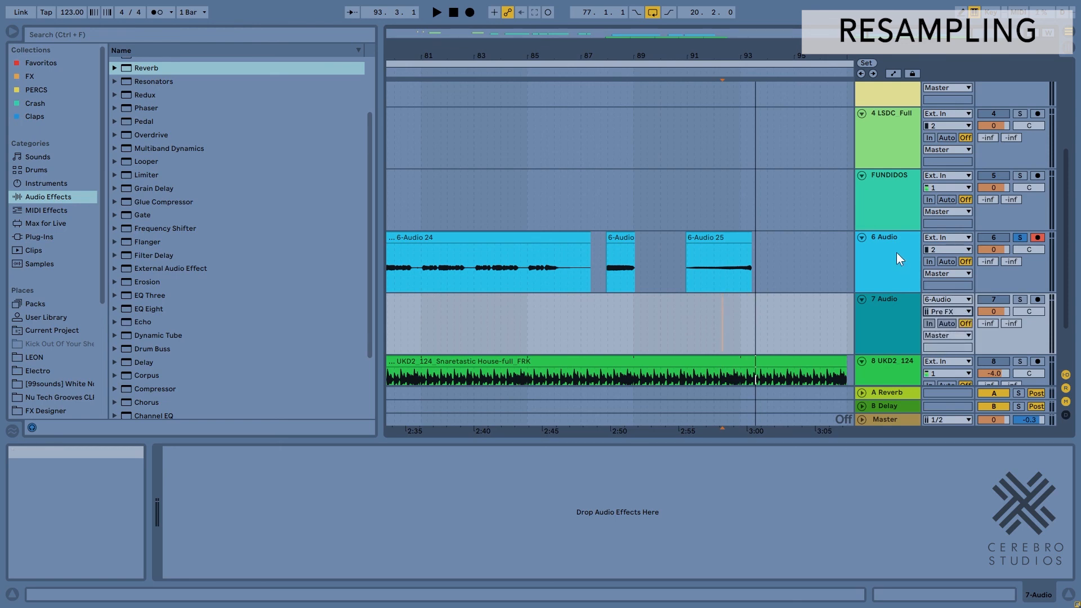
{"action": "left_click", "coordinate": [896, 252]}
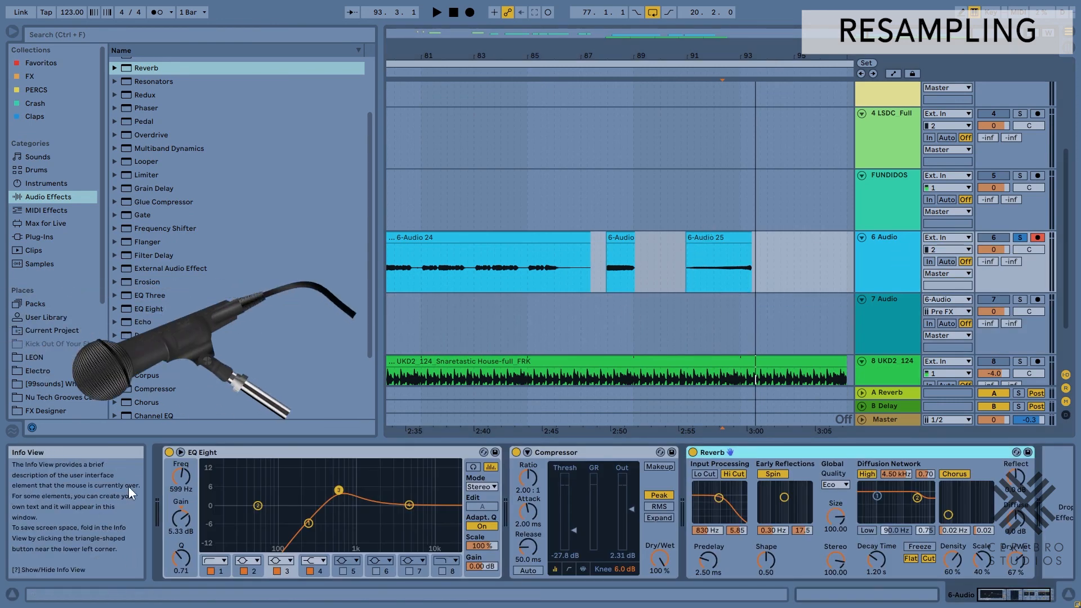
{"action": "left_click", "coordinate": [947, 312]}
{"action": "left_click", "coordinate": [938, 330]}
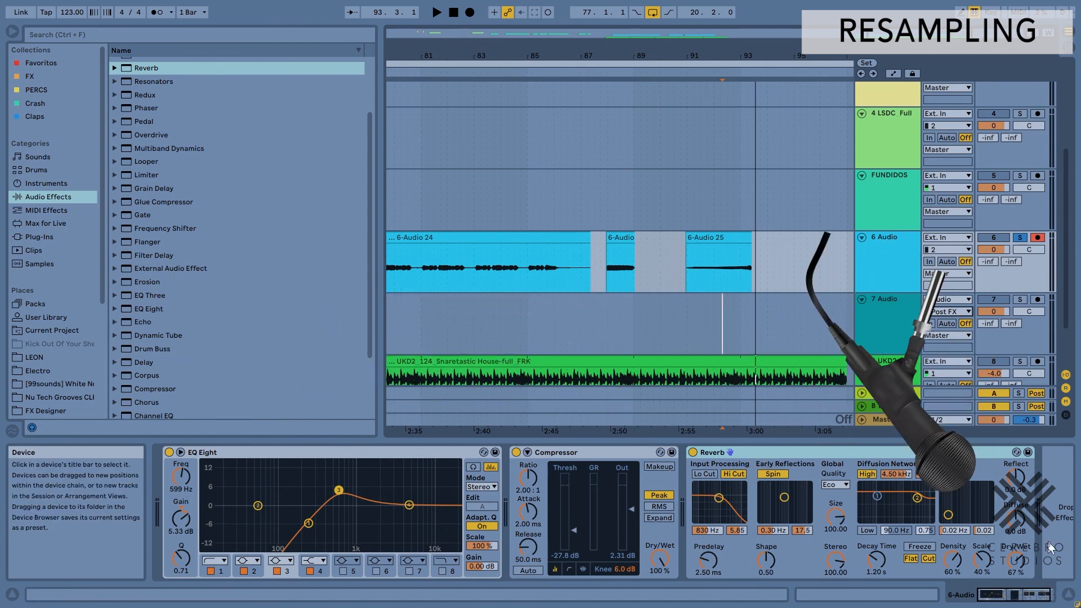
{"action": "left_click", "coordinate": [952, 318]}
{"action": "left_click", "coordinate": [947, 340]}
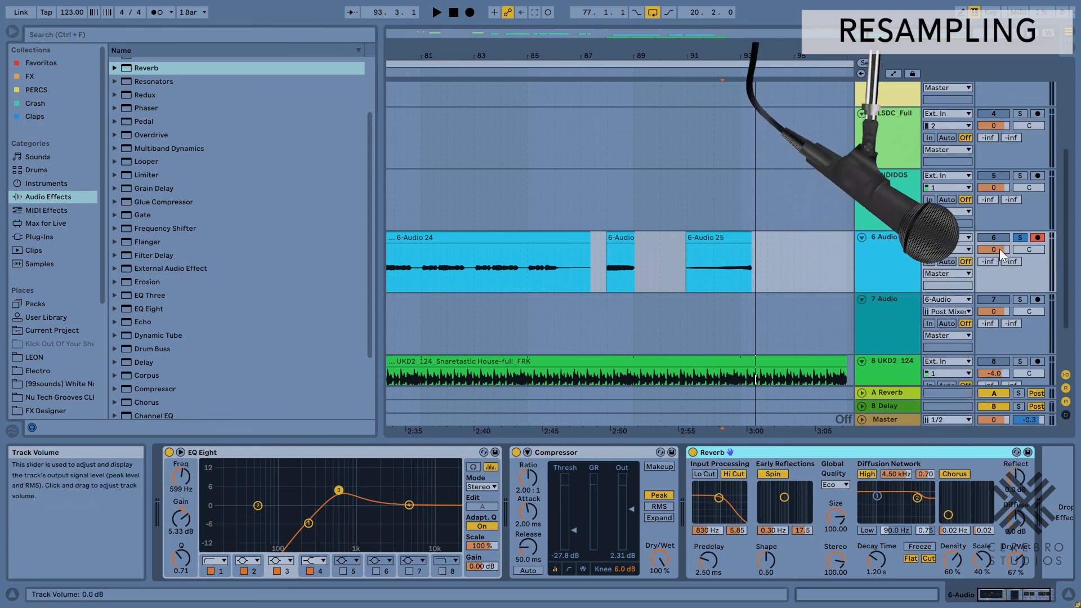
Pan 6 Audio to 28L and lower its volume to -4.2 dB during playback to demonstrate Post Mixer routing
{"action": "key", "text": "space"}
{"action": "key", "text": "space"}
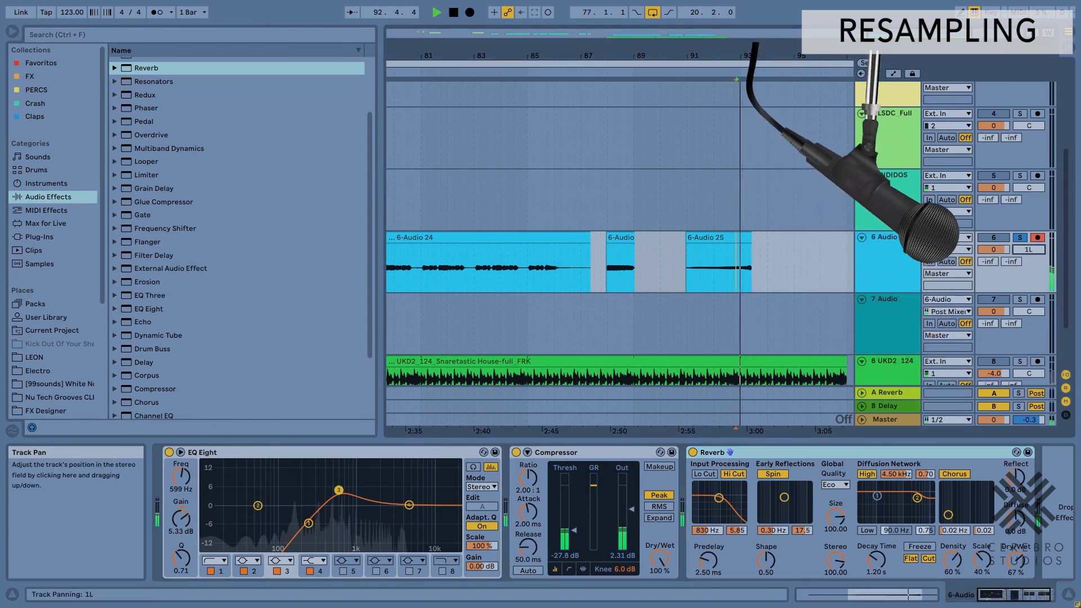
{"action": "left_click_drag", "start_coordinate": [1033, 251], "coordinate": [995, 264]}
{"action": "key", "text": "space"}
{"action": "key", "text": "space"}
{"action": "key", "text": "space"}
{"action": "key", "text": "space"}
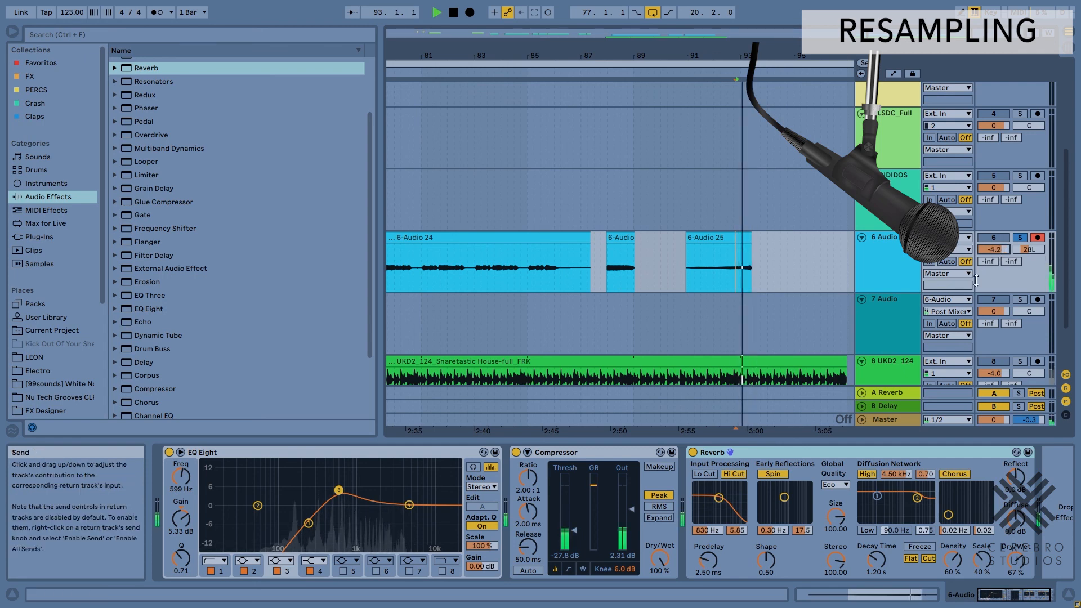
{"action": "key", "text": "space"}
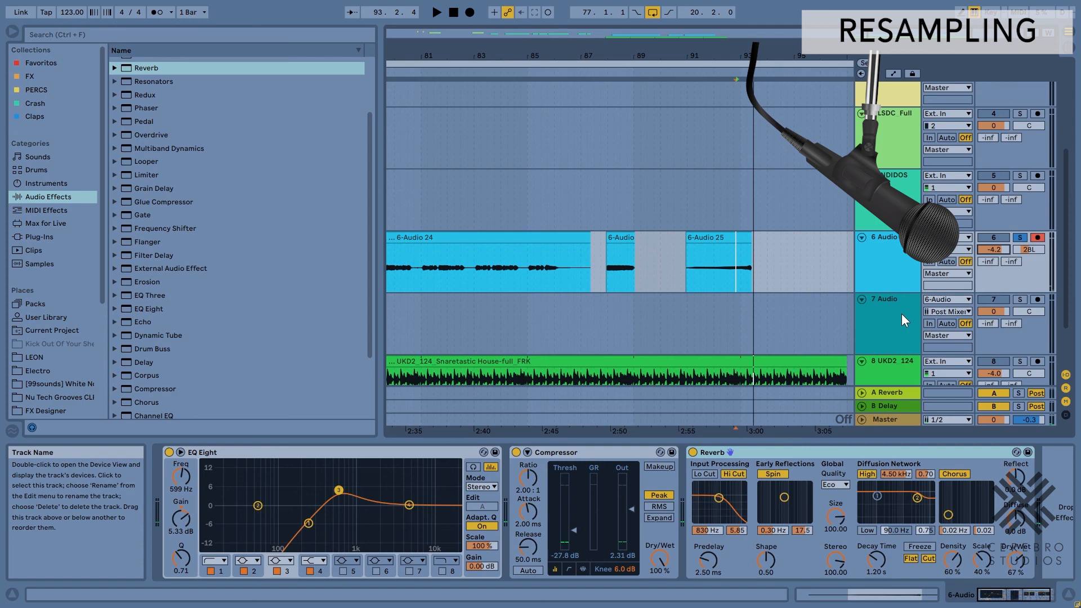
Set the input tap of 7 Audio to Post FX, arm it, and record the 6-Audio 25 clip with its effects
{"action": "left_click", "coordinate": [958, 311]}
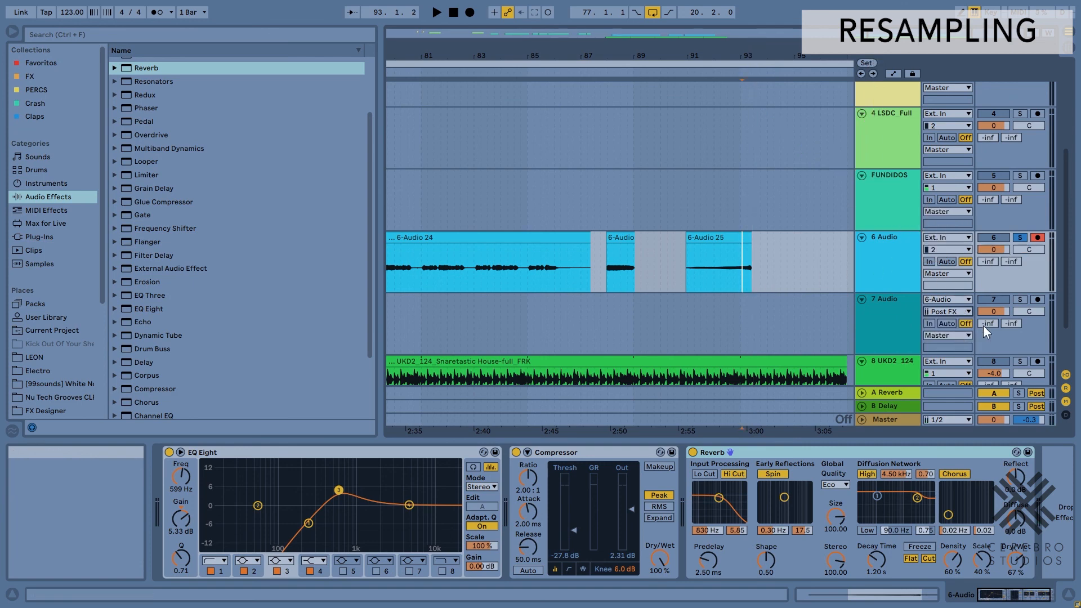
{"action": "left_click", "coordinate": [1033, 302]}
{"action": "left_click", "coordinate": [742, 245]}
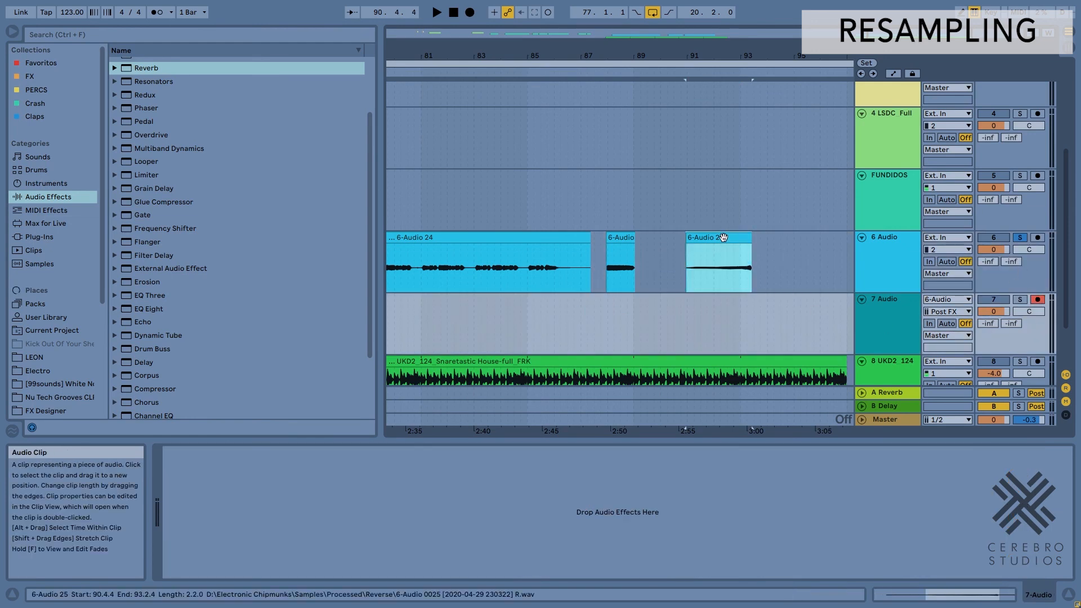
{"action": "left_click", "coordinate": [470, 14]}
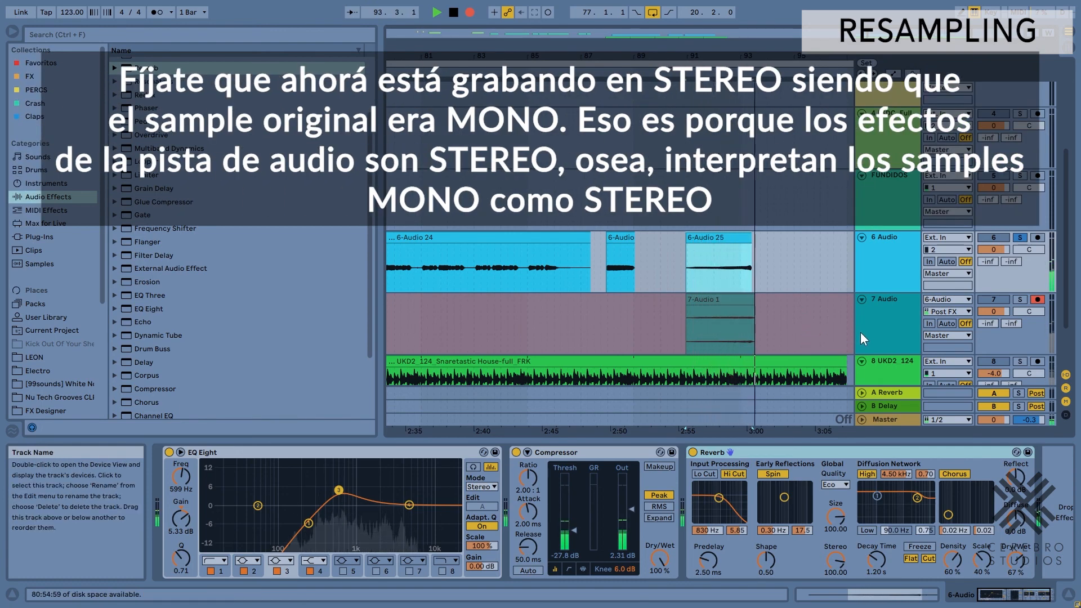
{"action": "key", "text": "space"}
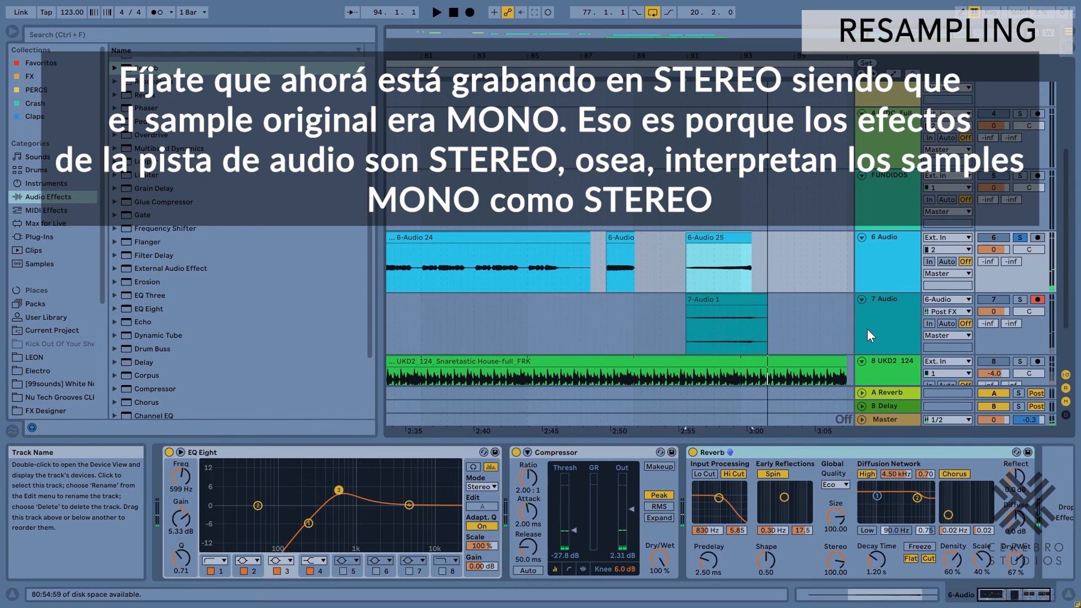
Solo 7 Audio and listen to the resampled 7-Audio 1 clip
{"action": "left_click", "coordinate": [1019, 299]}
{"action": "left_click", "coordinate": [727, 324]}
{"action": "key", "text": "space"}
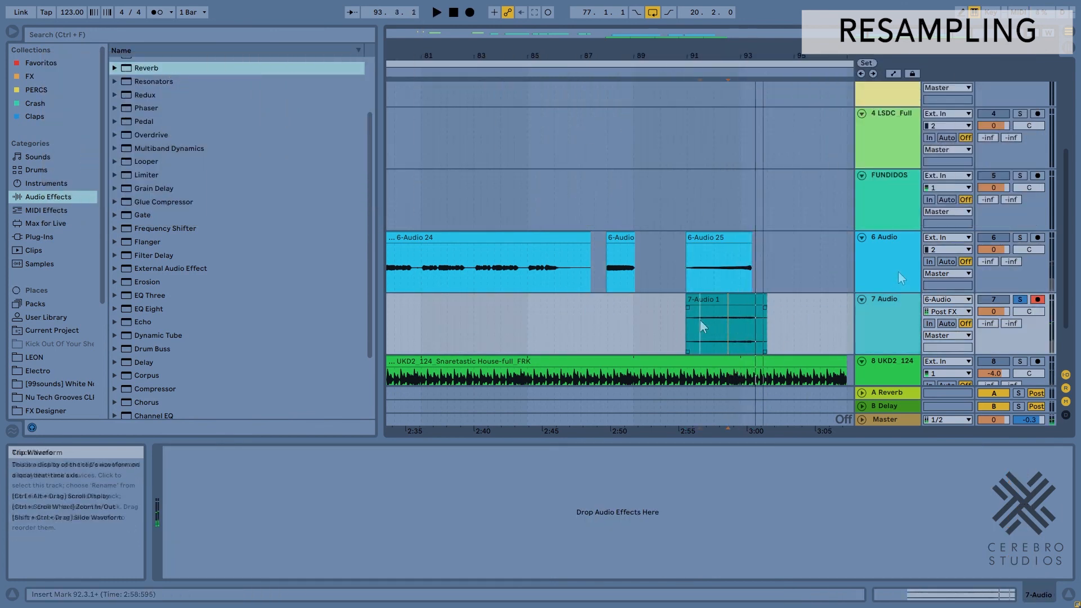
{"action": "left_click", "coordinate": [897, 270]}
{"action": "key", "text": "space"}
Compare the device chains of 6 Audio and 7 Audio, and select the resampled clip
{"action": "left_click", "coordinate": [897, 312]}
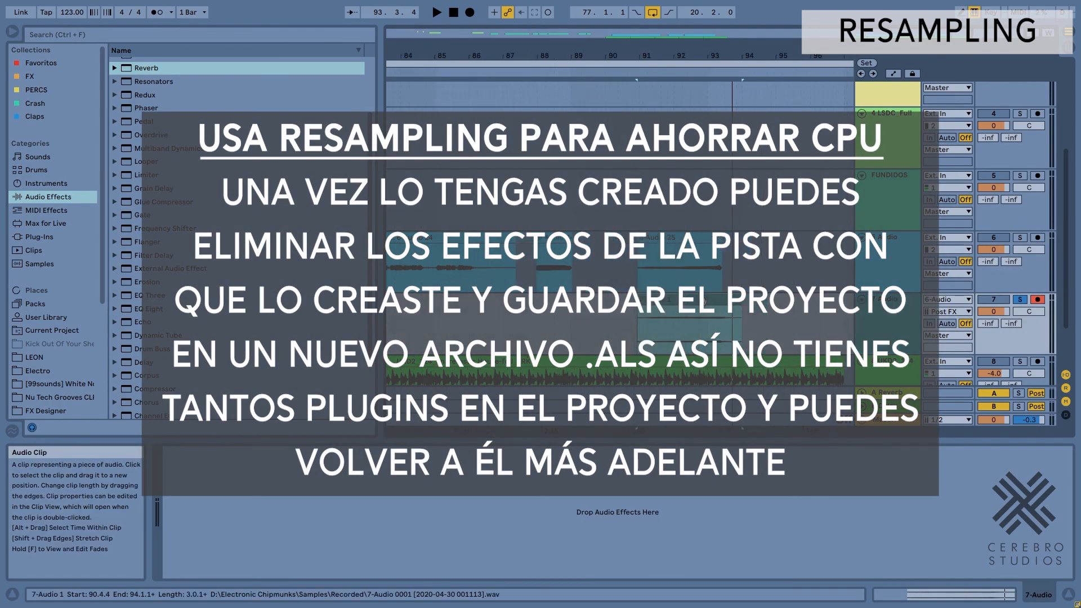
{"action": "left_click", "coordinate": [908, 262]}
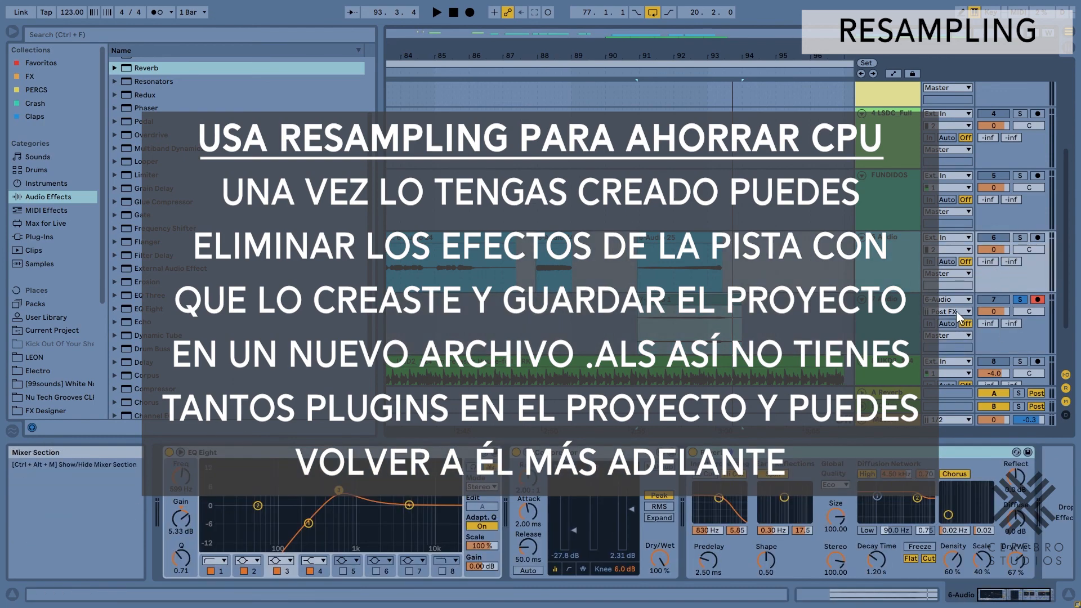
{"action": "left_click", "coordinate": [877, 320]}
{"action": "left_click", "coordinate": [890, 268]}
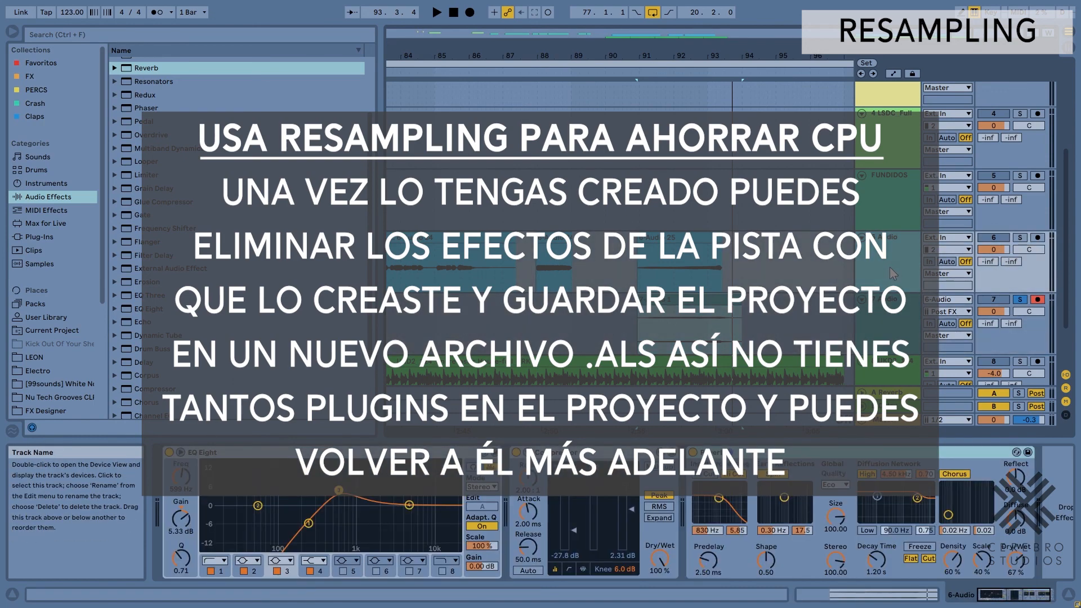
{"action": "left_click", "coordinate": [690, 304]}
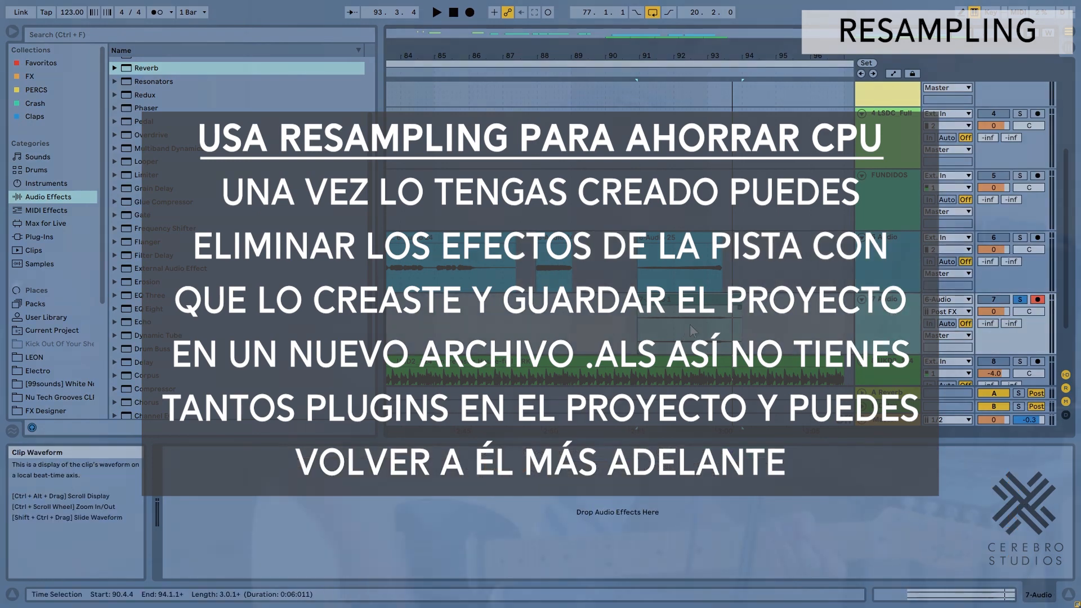